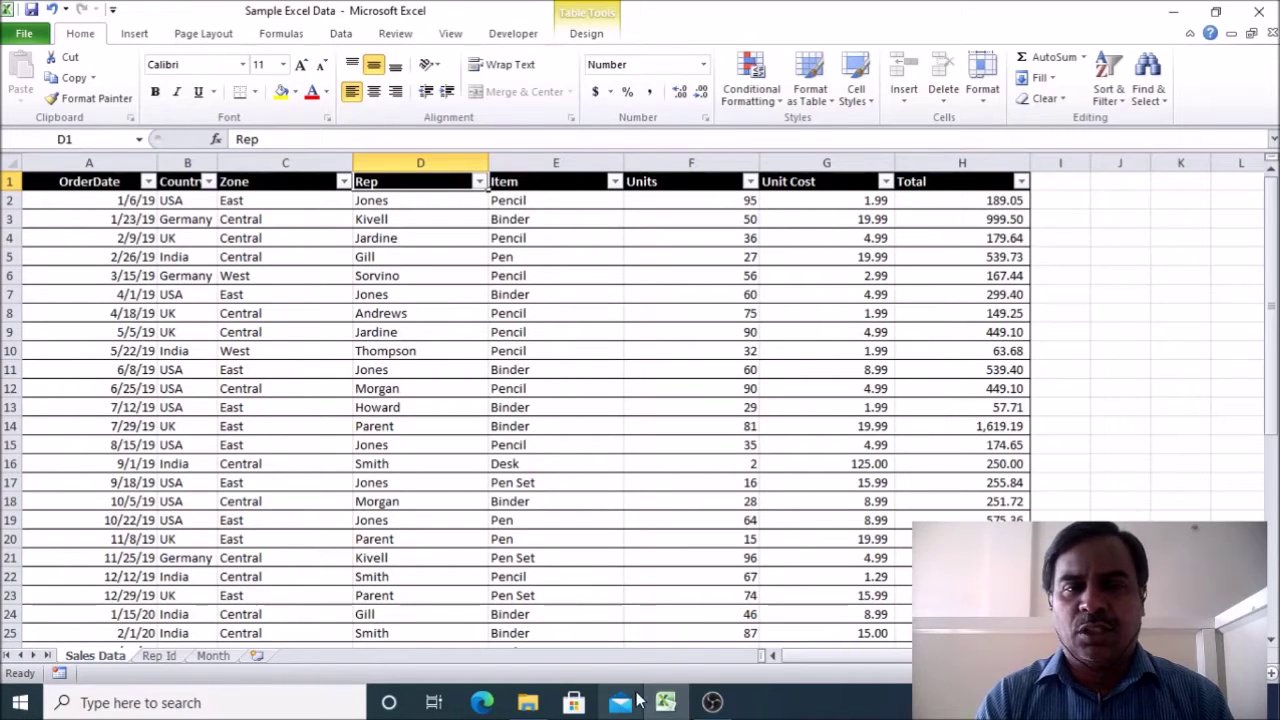
Step: Insert a new table column before the Item column on Sales Data and title it "Rep id"
{"action": "left_click", "coordinate": [416, 200]}
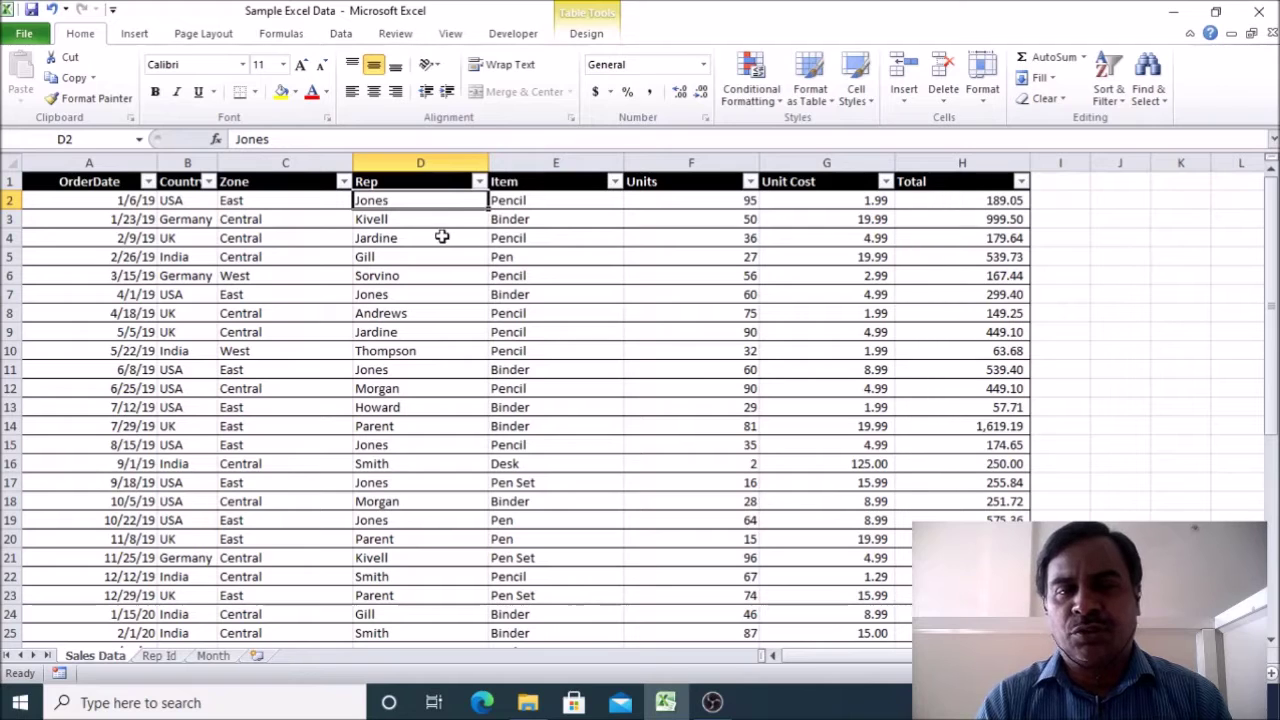
{"action": "left_click", "coordinate": [519, 162]}
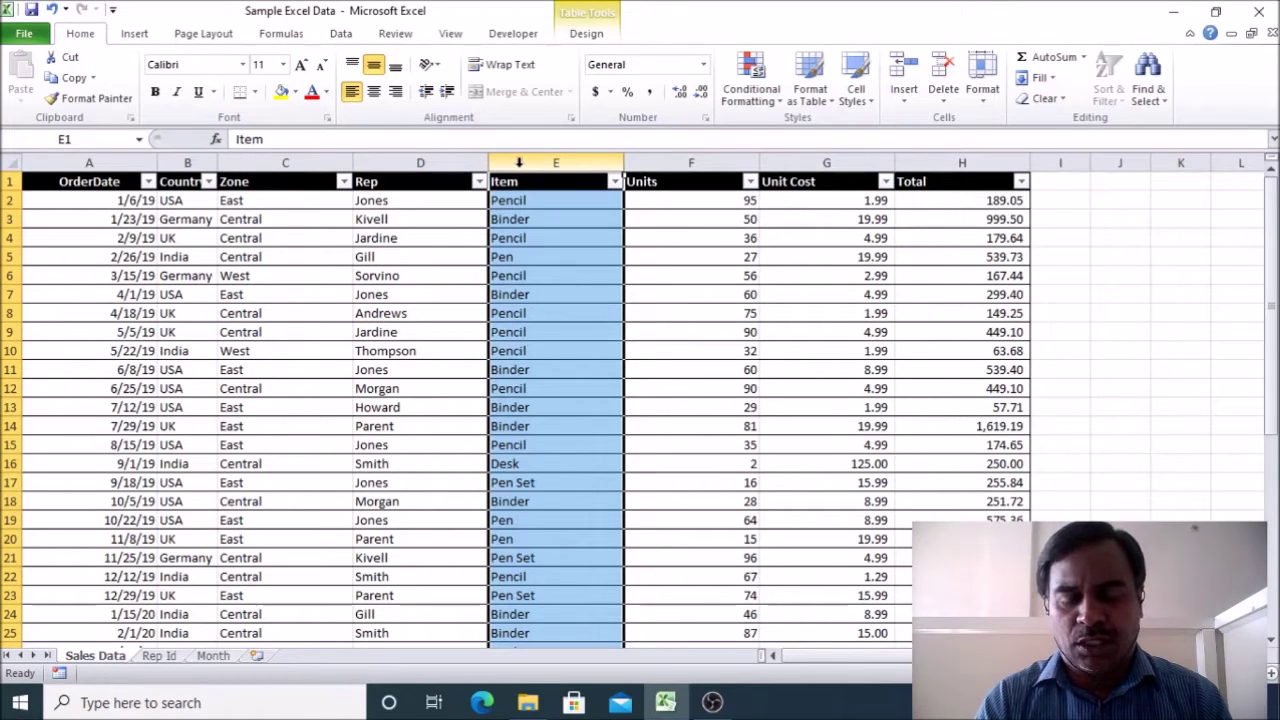
{"action": "right_click", "coordinate": [522, 170]}
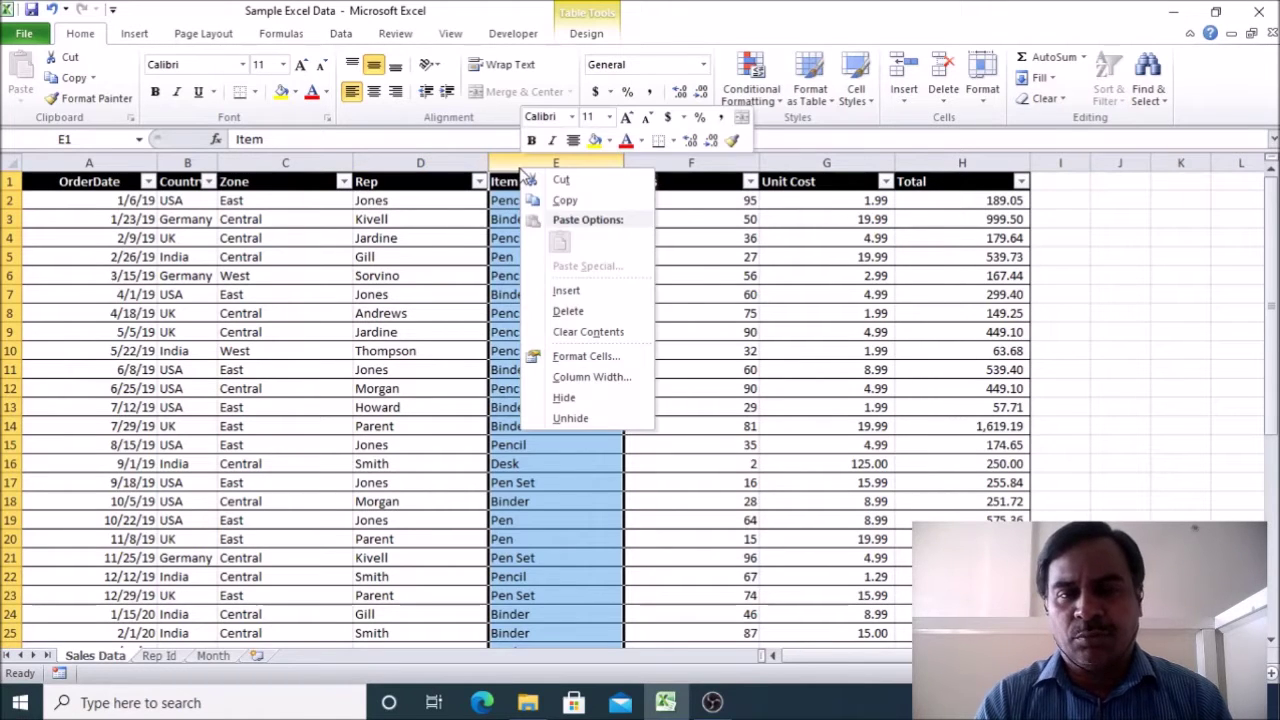
{"action": "left_click", "coordinate": [595, 291]}
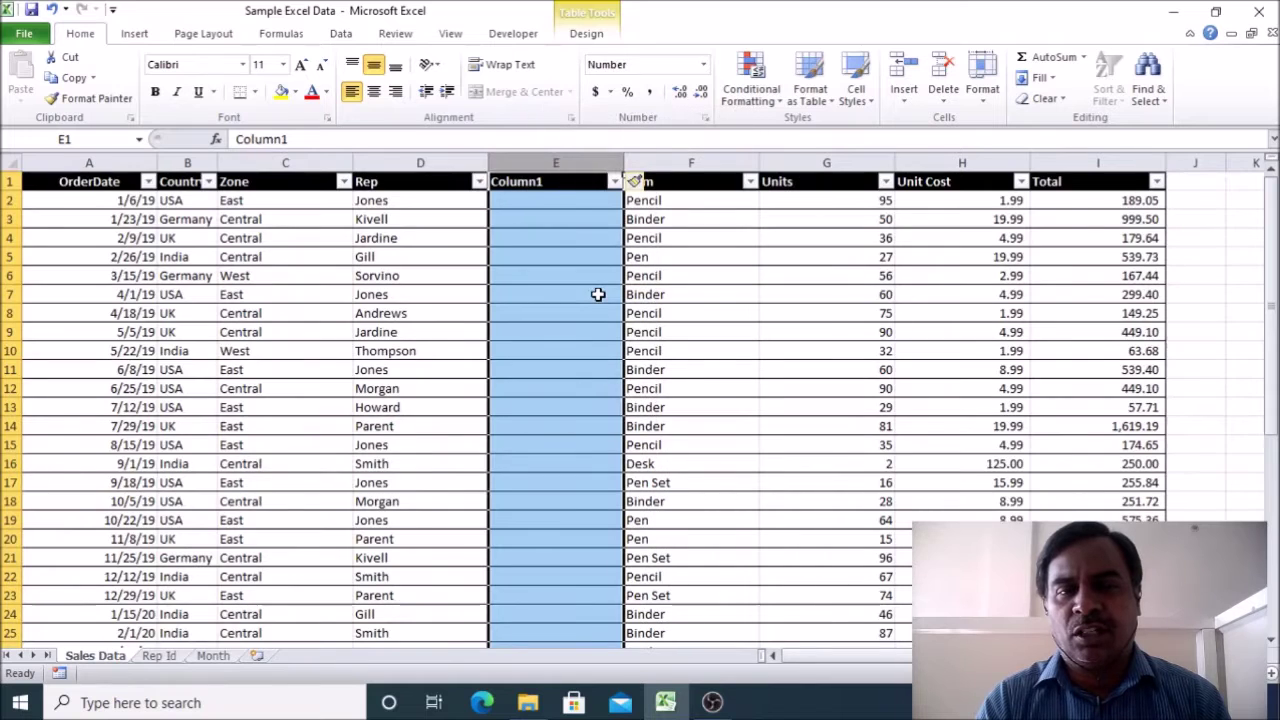
{"action": "left_click", "coordinate": [558, 186]}
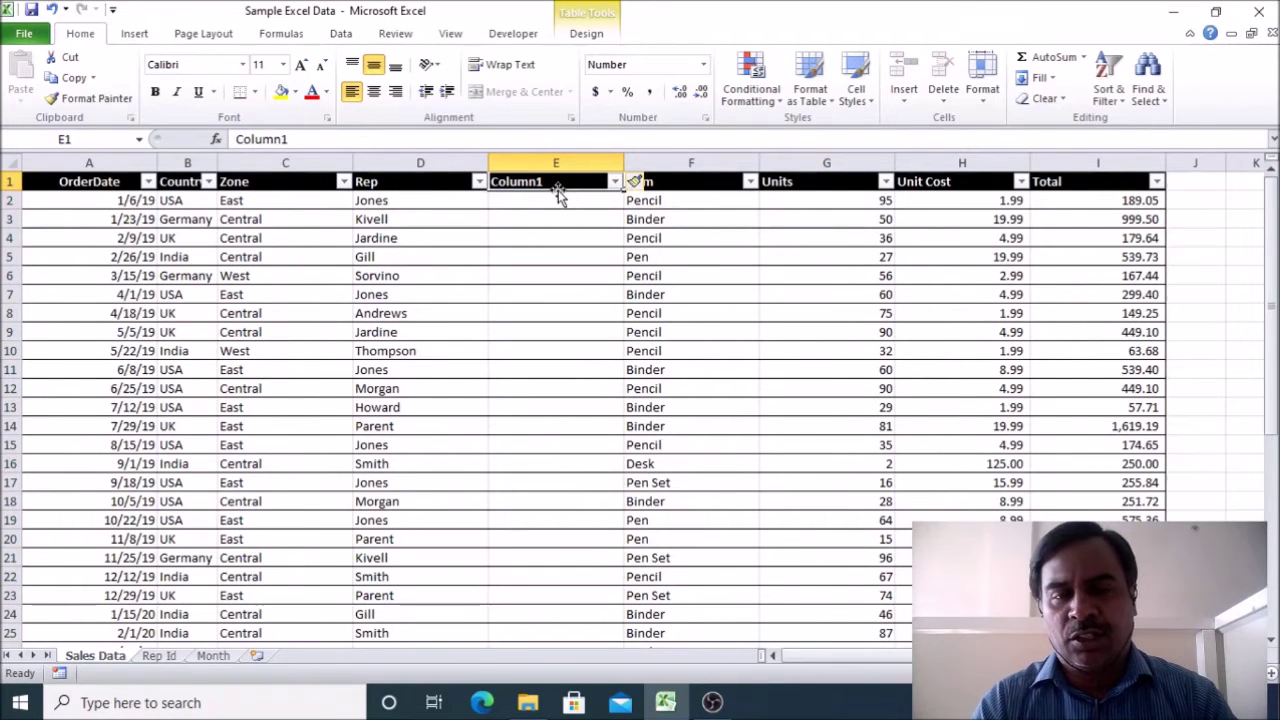
{"action": "type", "text": "Rep id"}
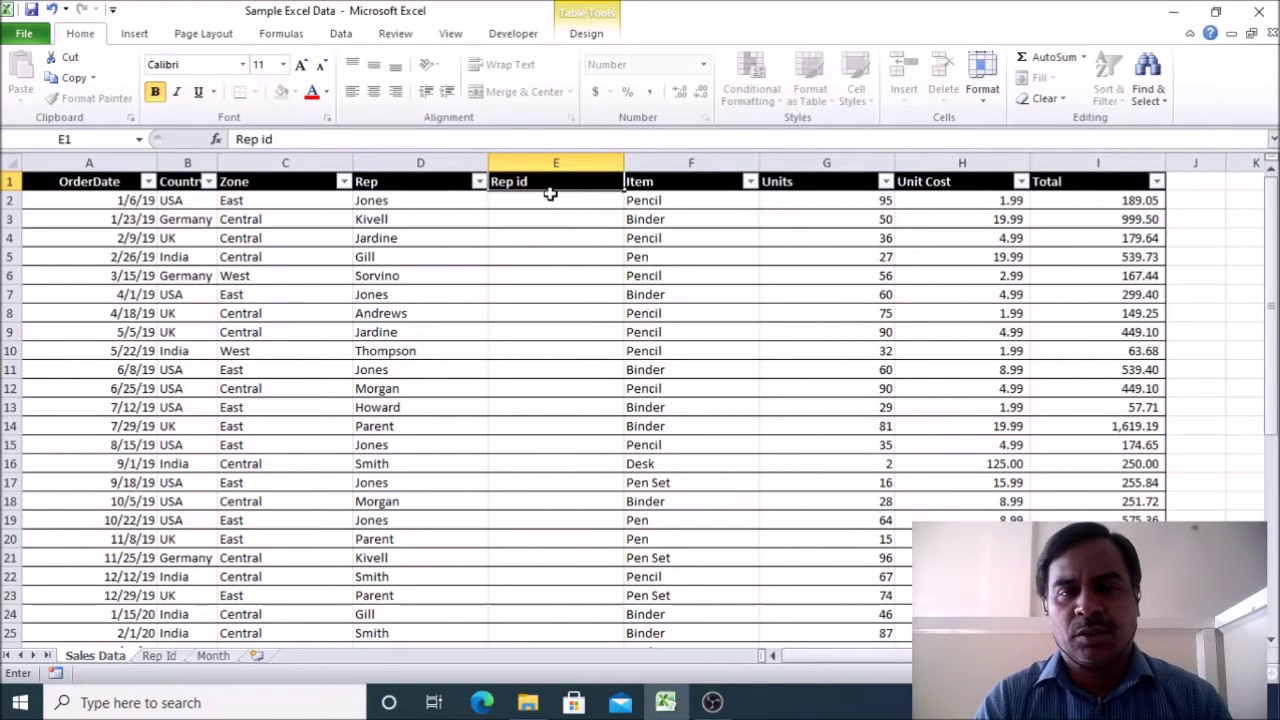
{"action": "key", "text": "Return"}
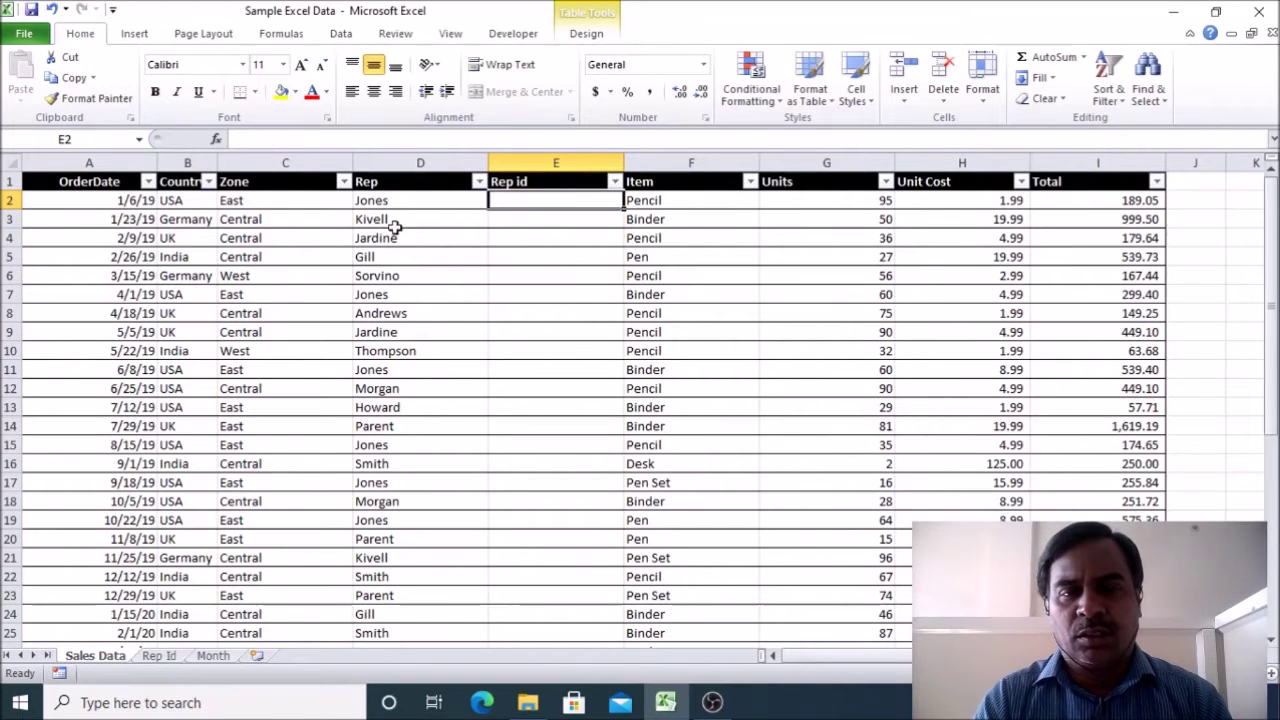
Step: Examine the repeated entries in the Rep column and the matching rep-to-ID table on the Rep Id sheet
{"action": "left_click", "coordinate": [396, 203]}
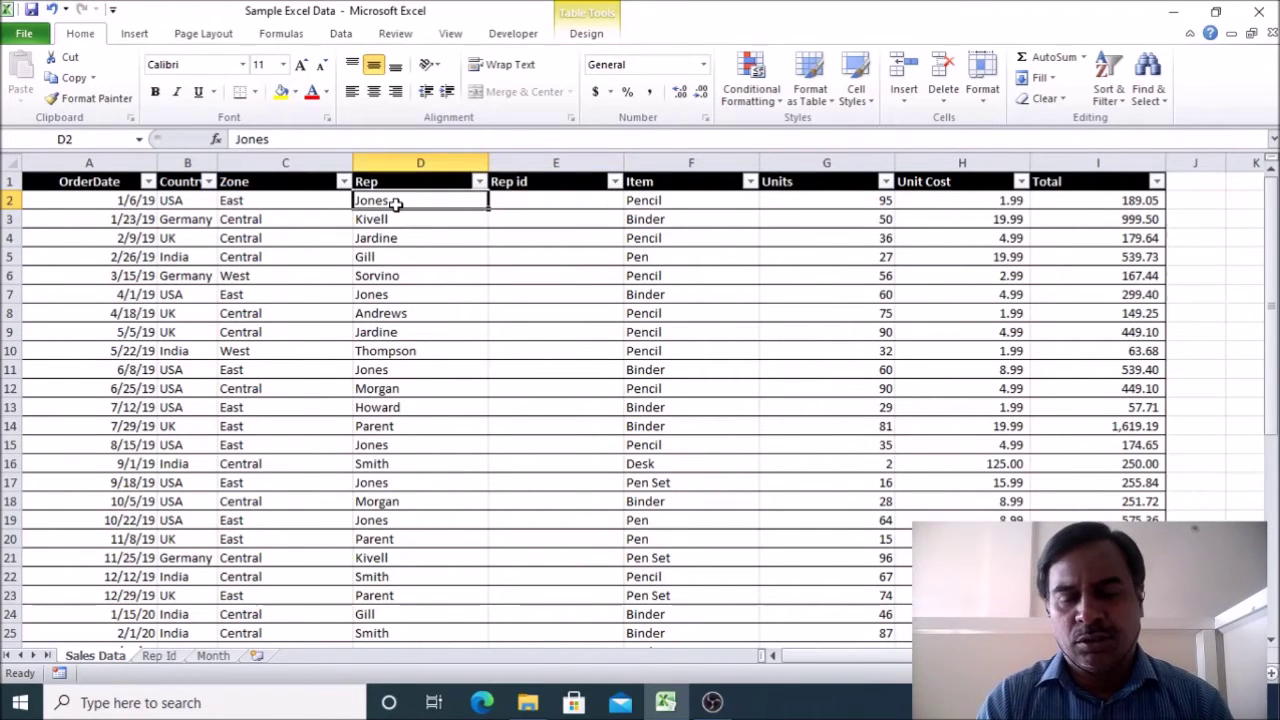
{"action": "key", "text": "ctrl+shift+Down"}
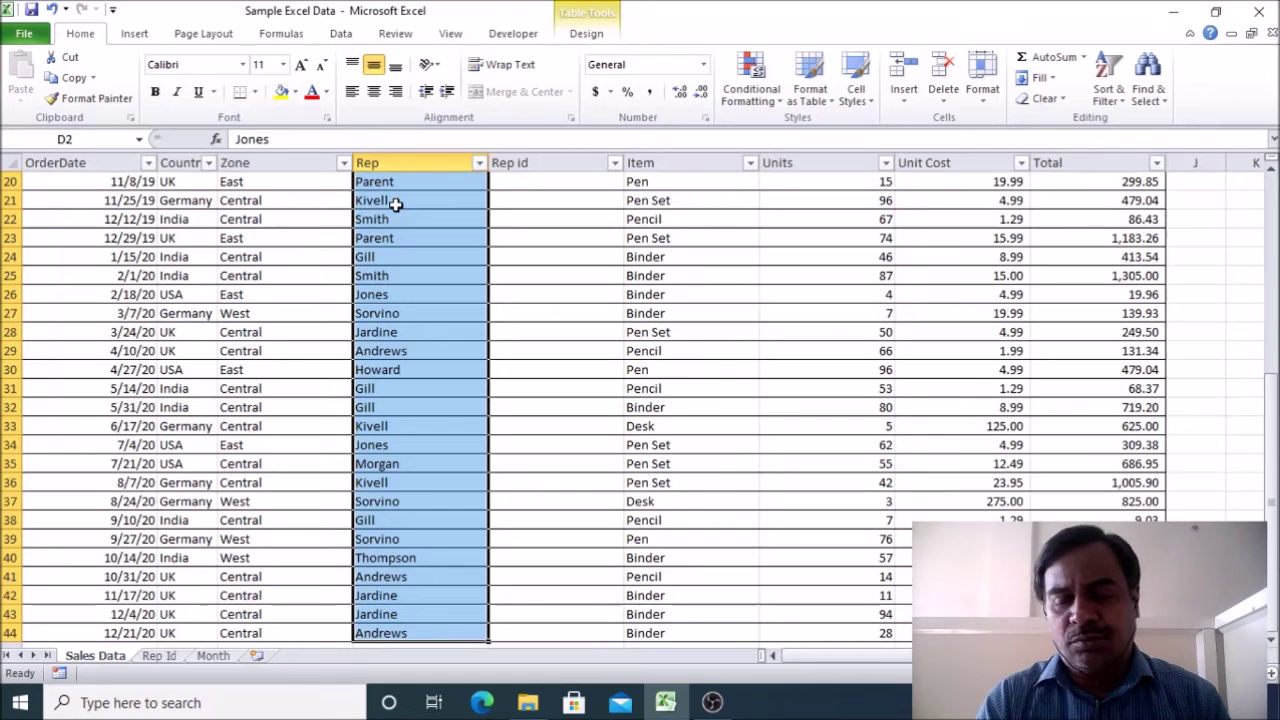
{"action": "key", "text": "ctrl+Up"}
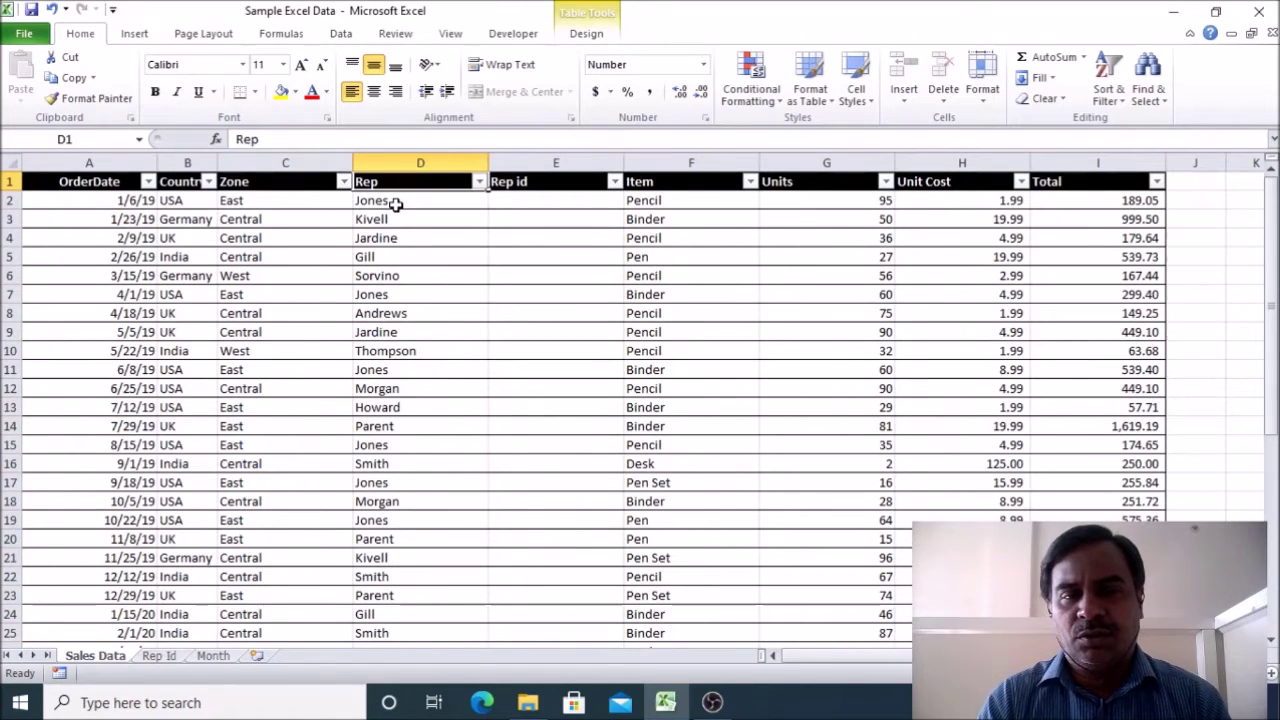
{"action": "left_click", "coordinate": [423, 200]}
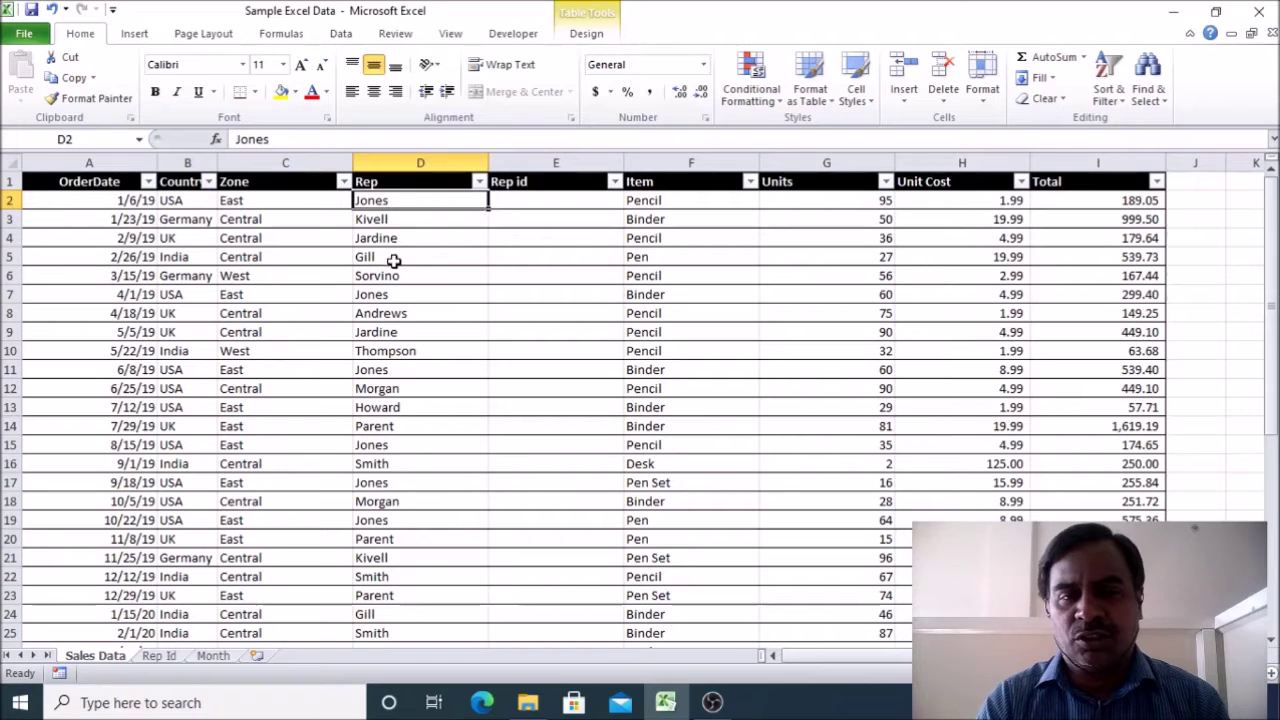
{"action": "left_click", "coordinate": [392, 297]}
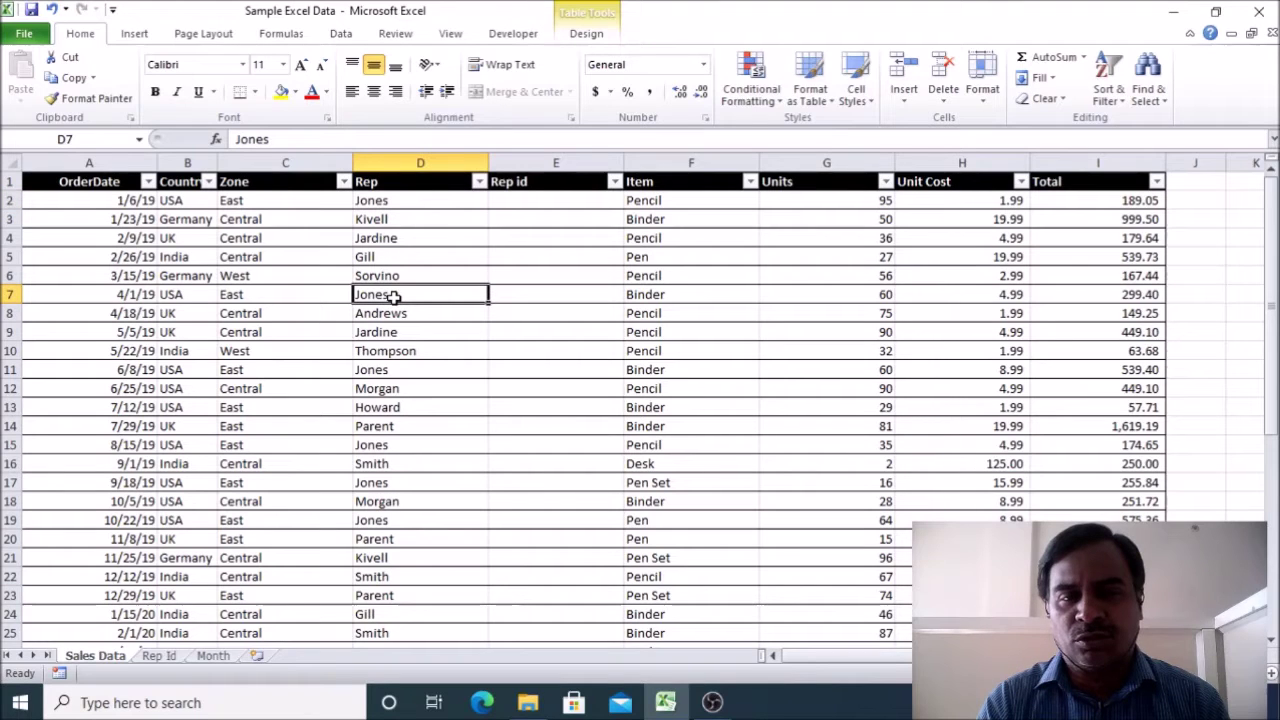
{"action": "left_click", "coordinate": [401, 368]}
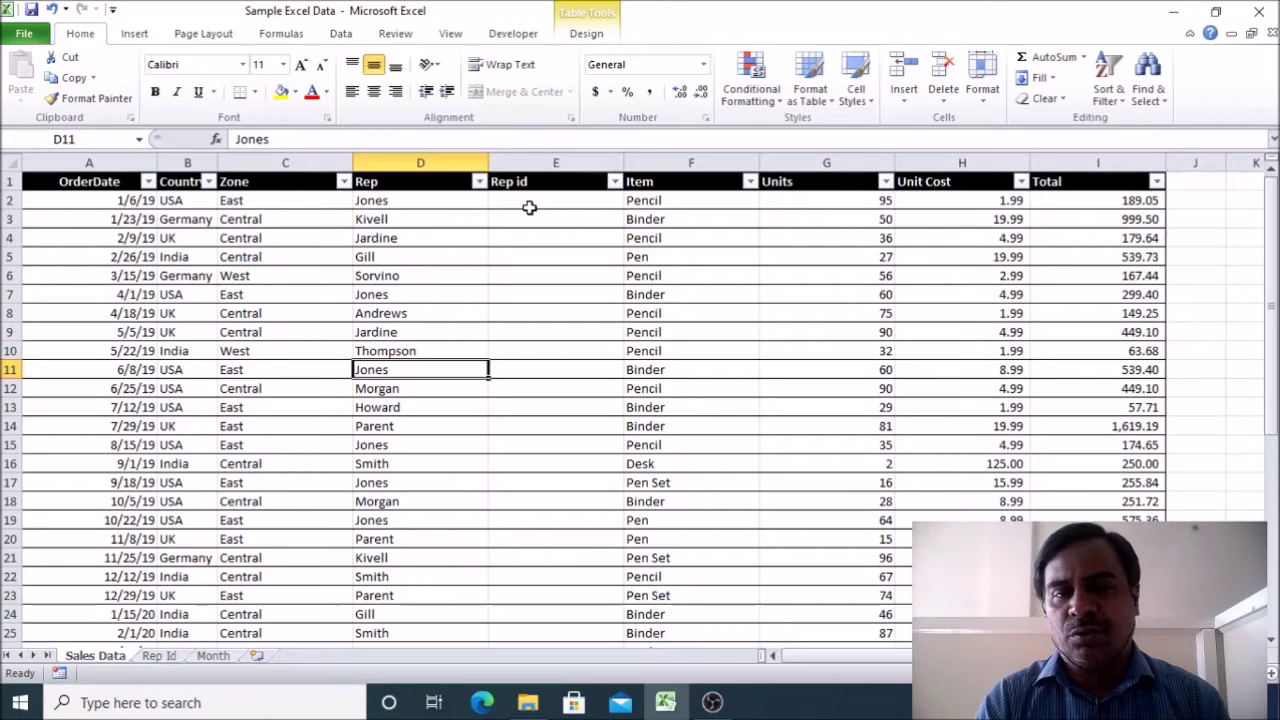
{"action": "left_click", "coordinate": [163, 656]}
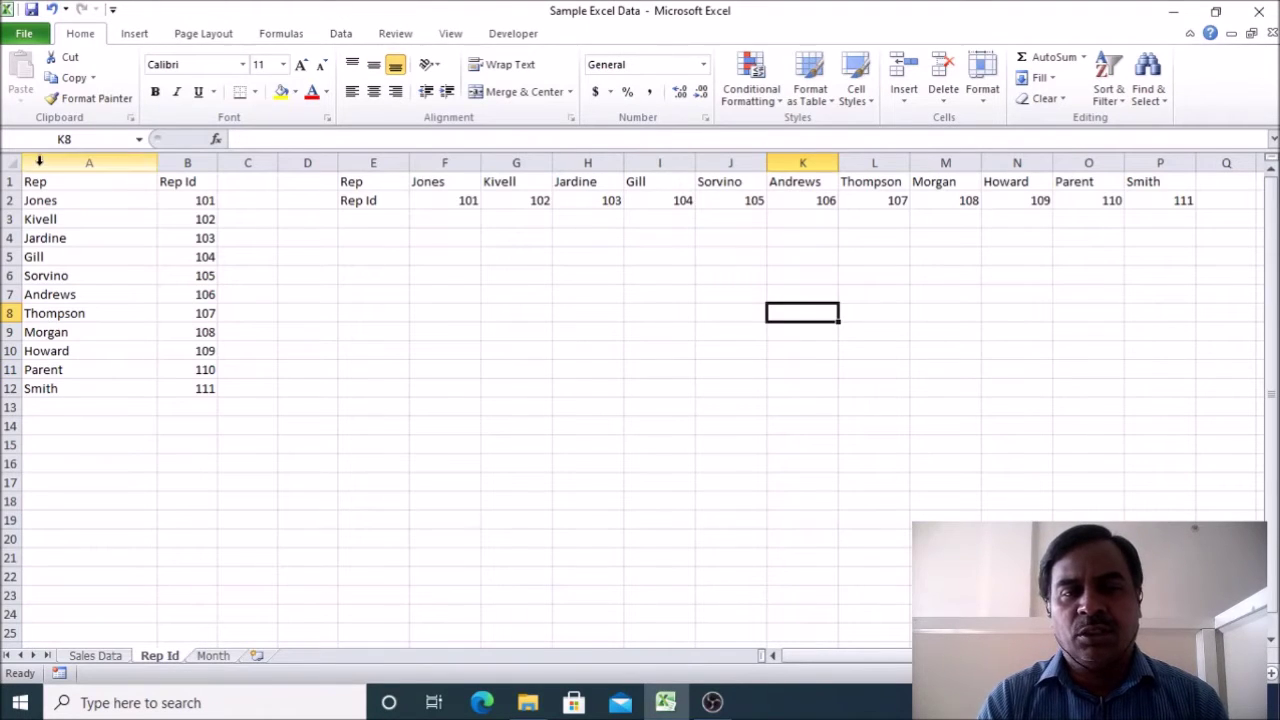
{"action": "left_click", "coordinate": [84, 197]}
{"action": "left_click", "coordinate": [186, 196]}
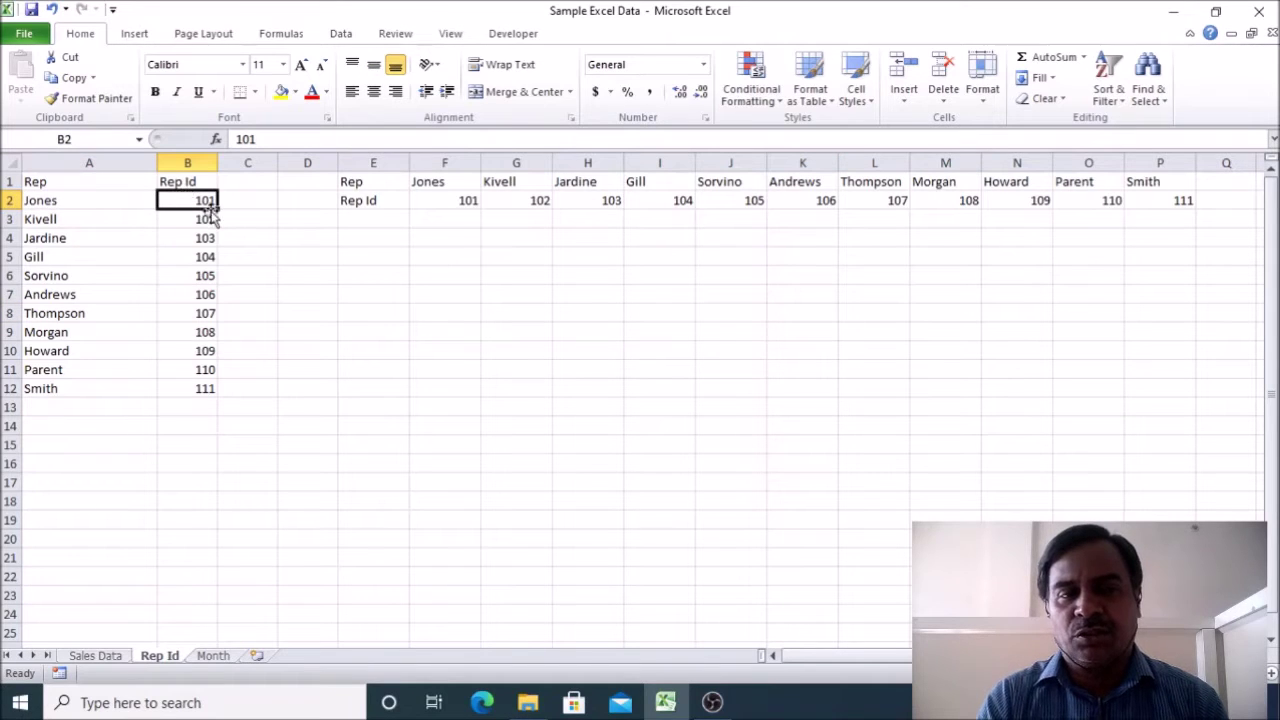
{"action": "left_click", "coordinate": [95, 655]}
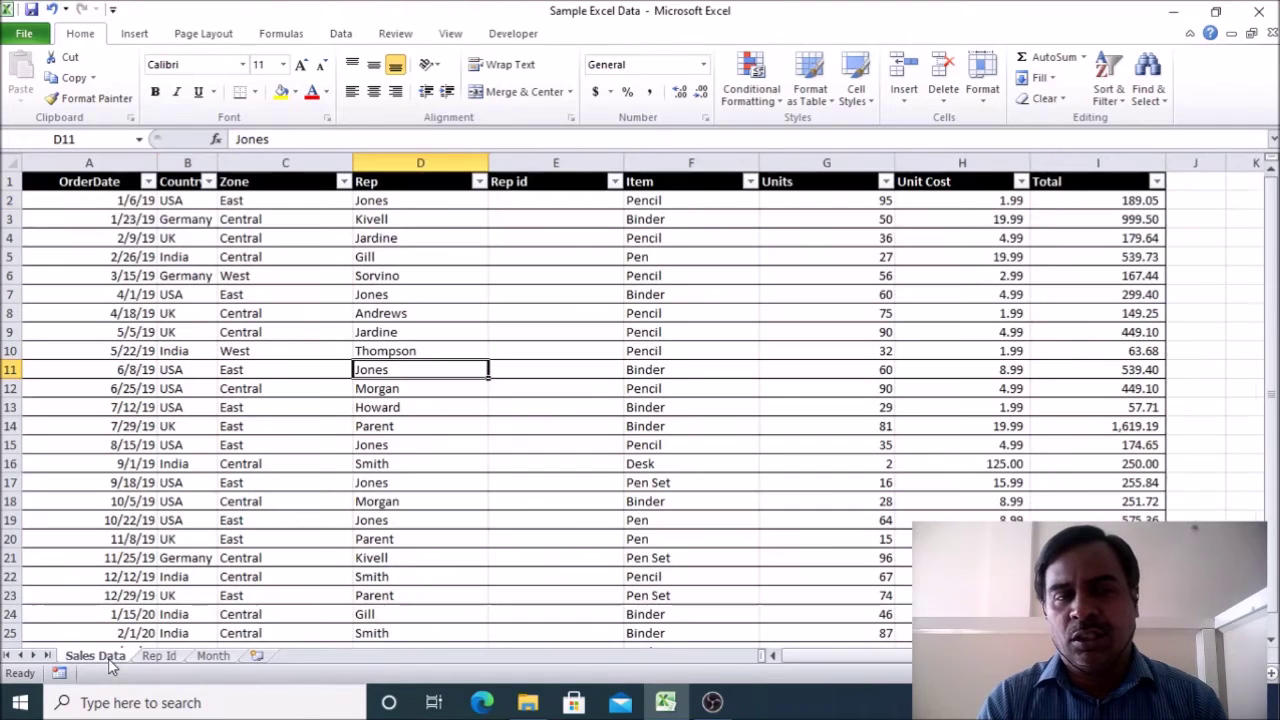
Step: Begin a VLOOKUP formula in cell E2 of Sales Data with the same row's Rep cell as the lookup value
{"action": "left_click", "coordinate": [525, 205]}
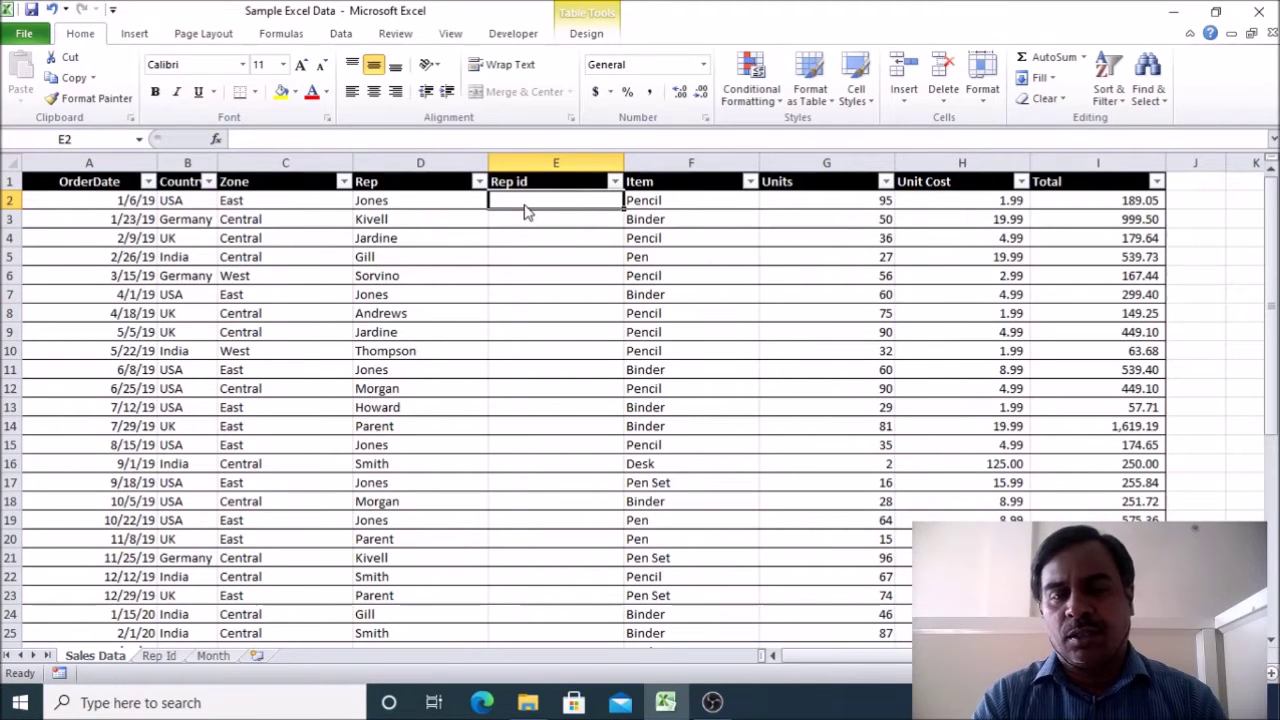
{"action": "type", "text": "=v"}
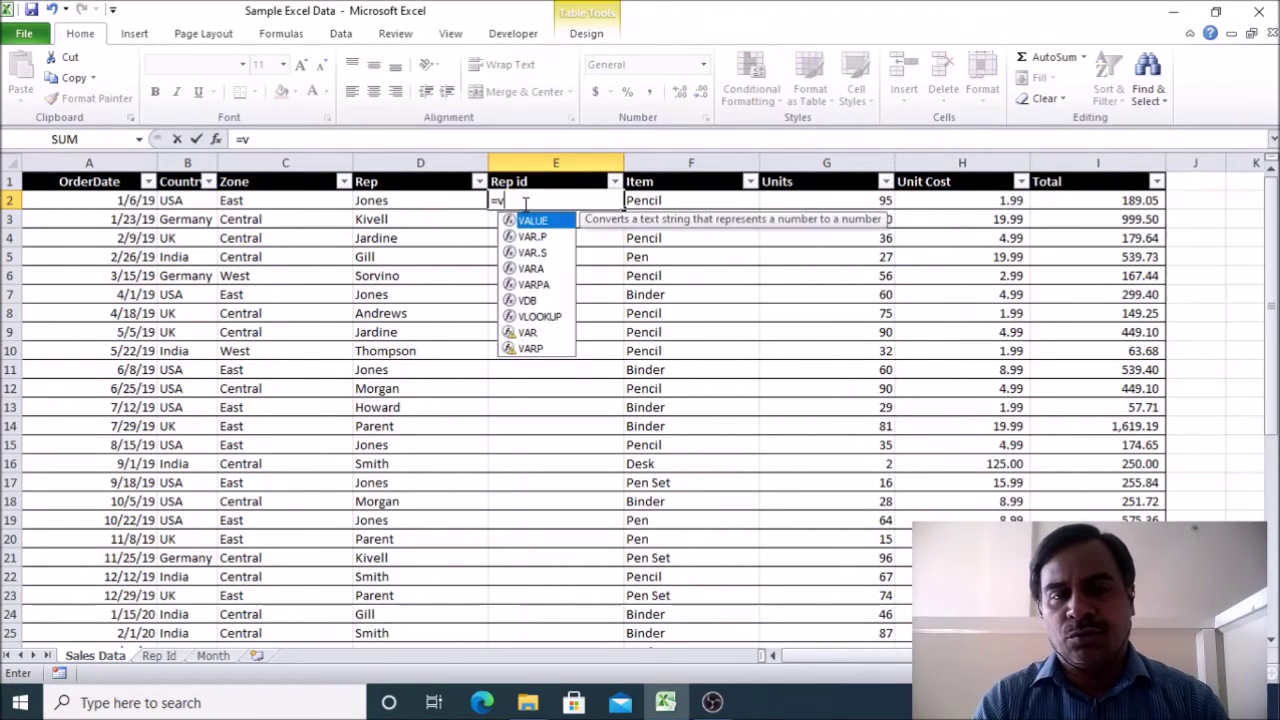
{"action": "double_click", "coordinate": [538, 316]}
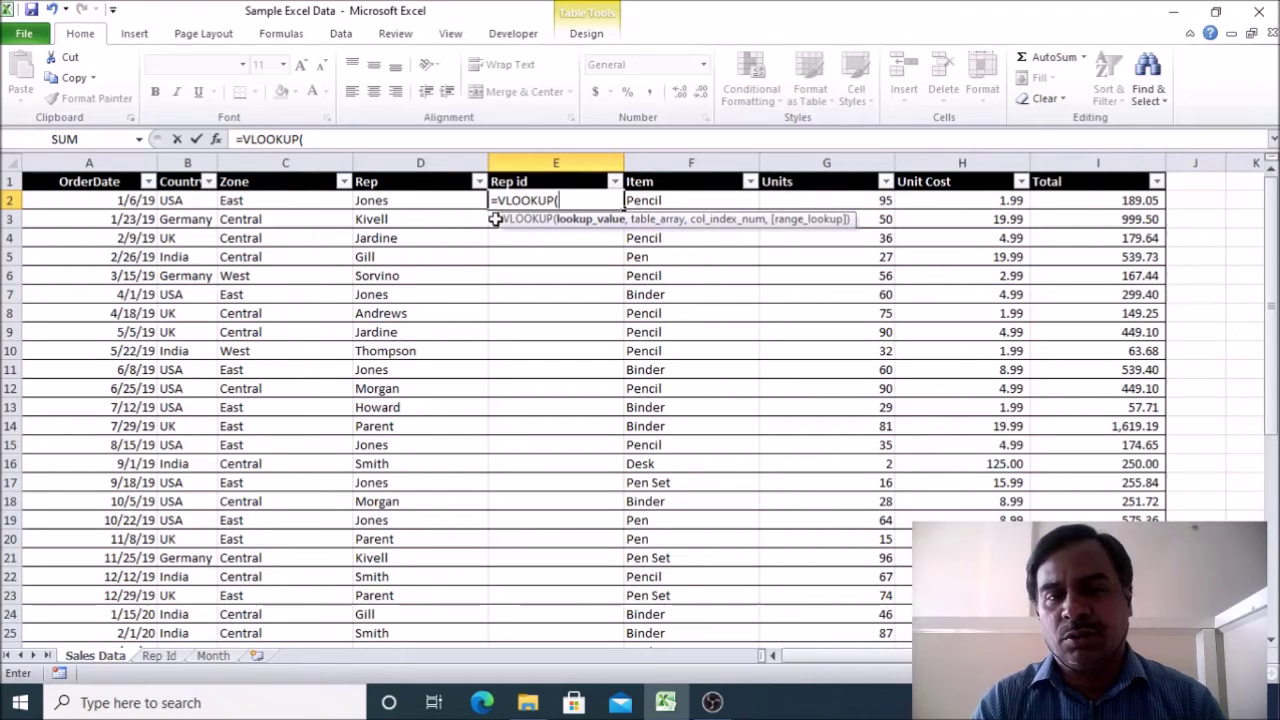
{"action": "left_click", "coordinate": [496, 219]}
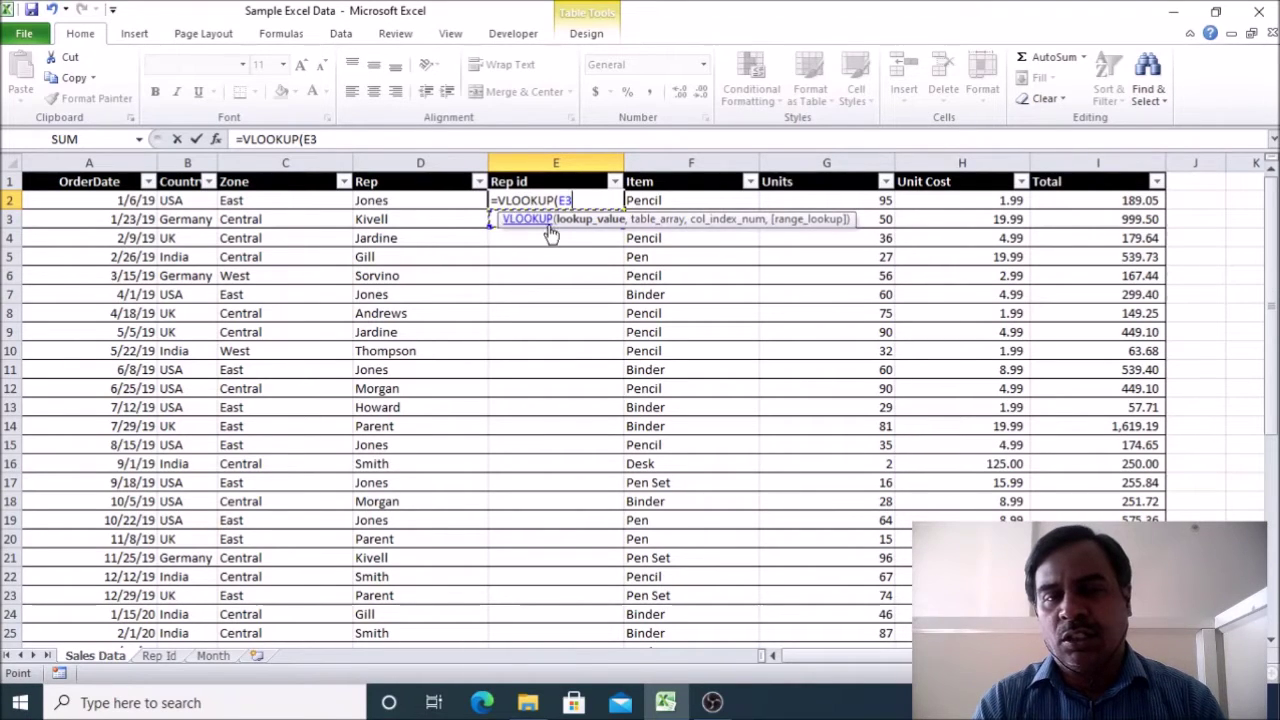
{"action": "left_click", "coordinate": [430, 201]}
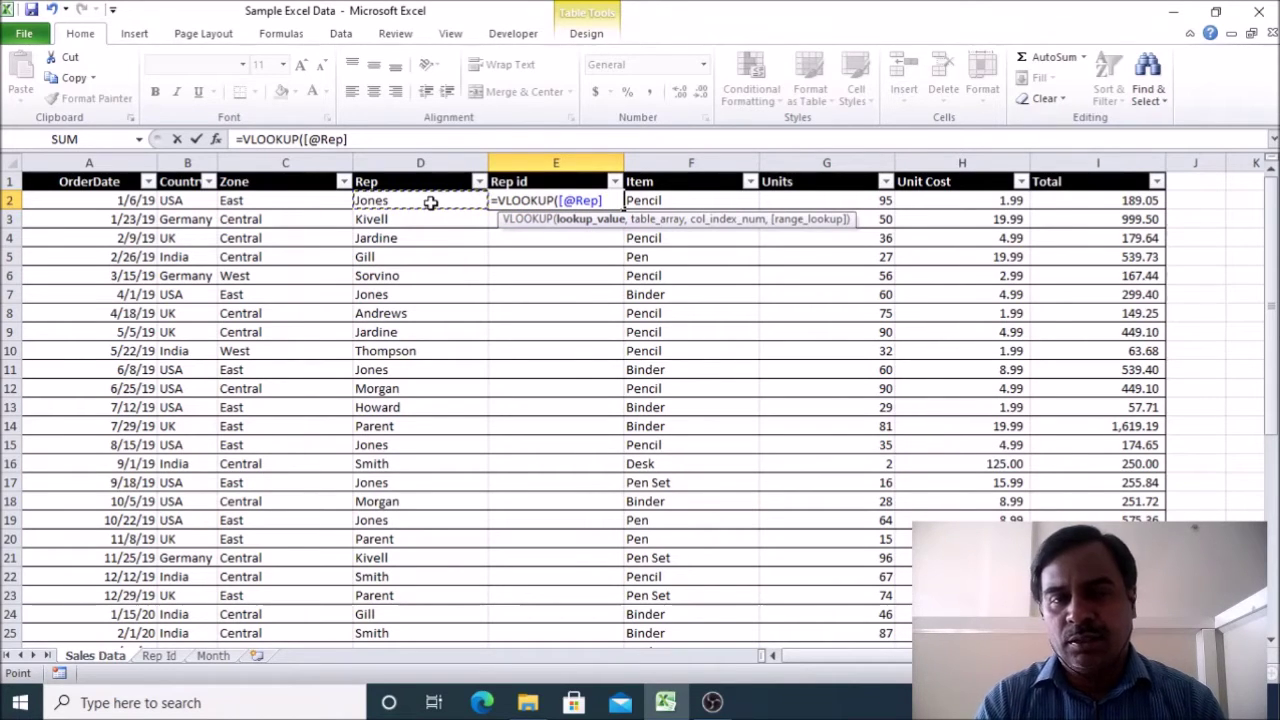
{"action": "type", "text": ","}
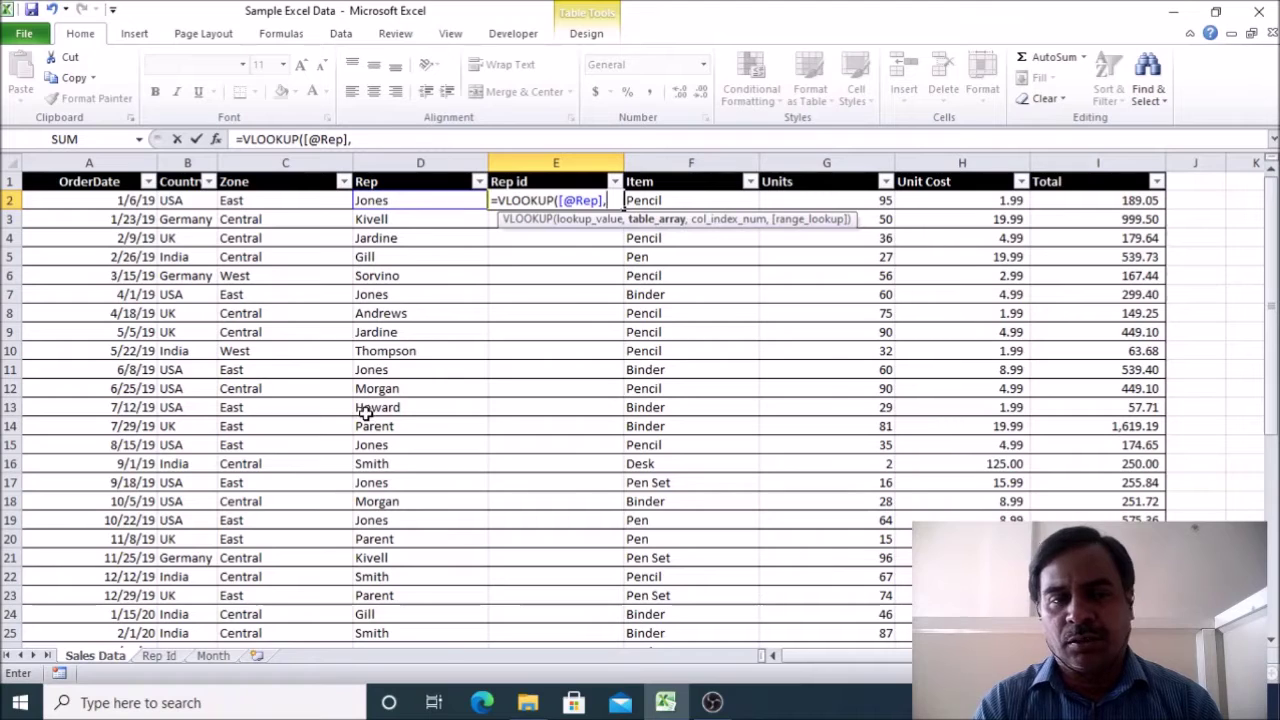
Step: Set the VLOOKUP table array to the Rep Id sheet's range A1:B12 with absolute references, $A$1:$B$12
{"action": "left_click", "coordinate": [159, 655]}
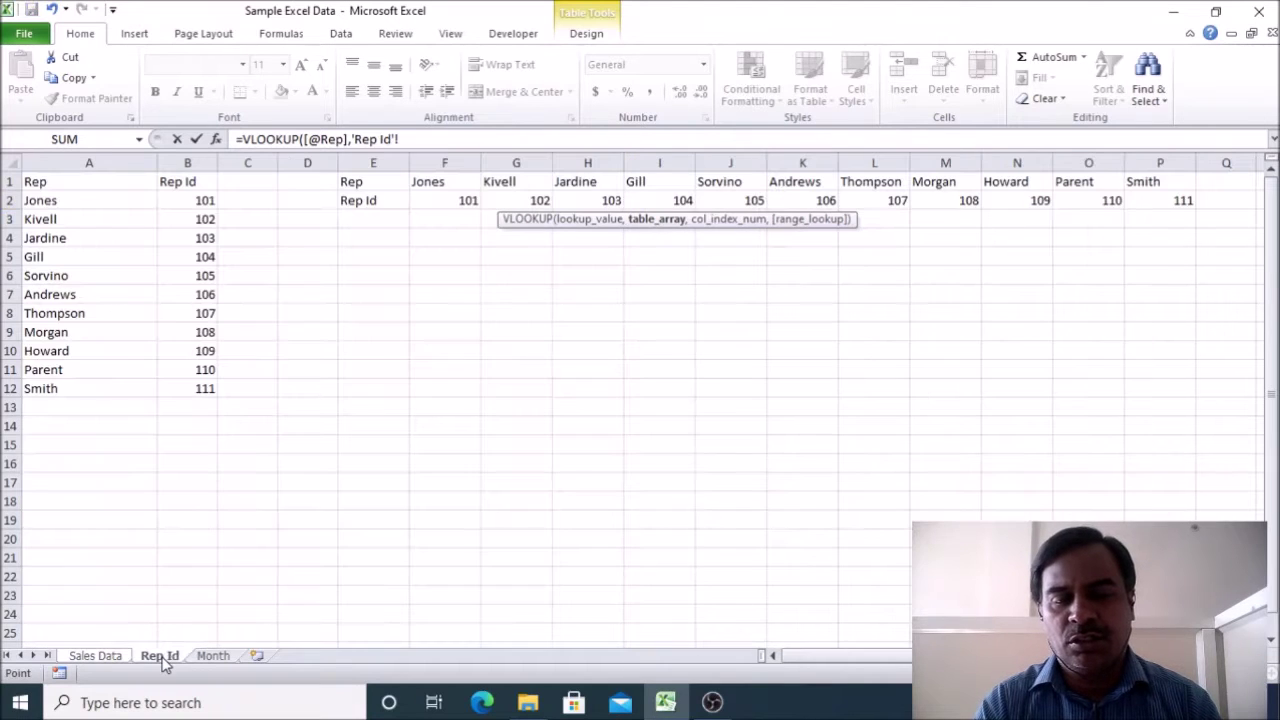
{"action": "left_click_drag", "start_coordinate": [63, 180], "coordinate": [186, 390]}
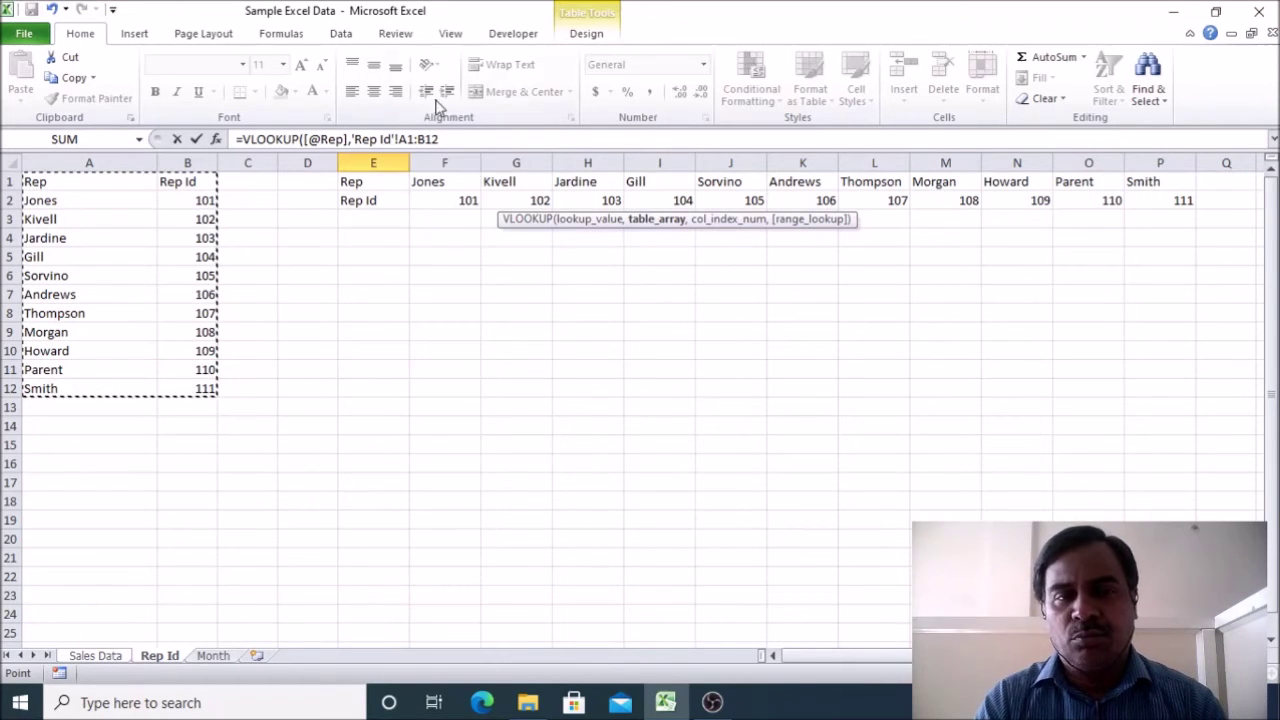
{"action": "left_click", "coordinate": [447, 138]}
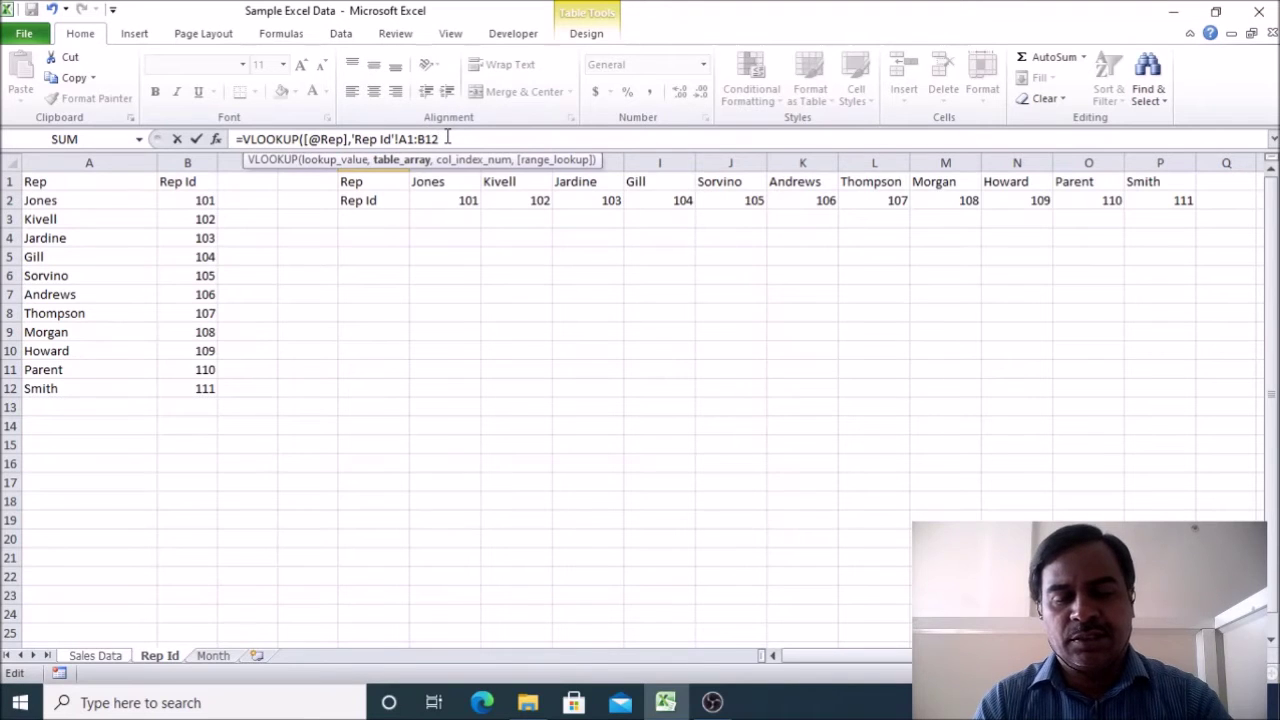
{"action": "key", "text": "F4"}
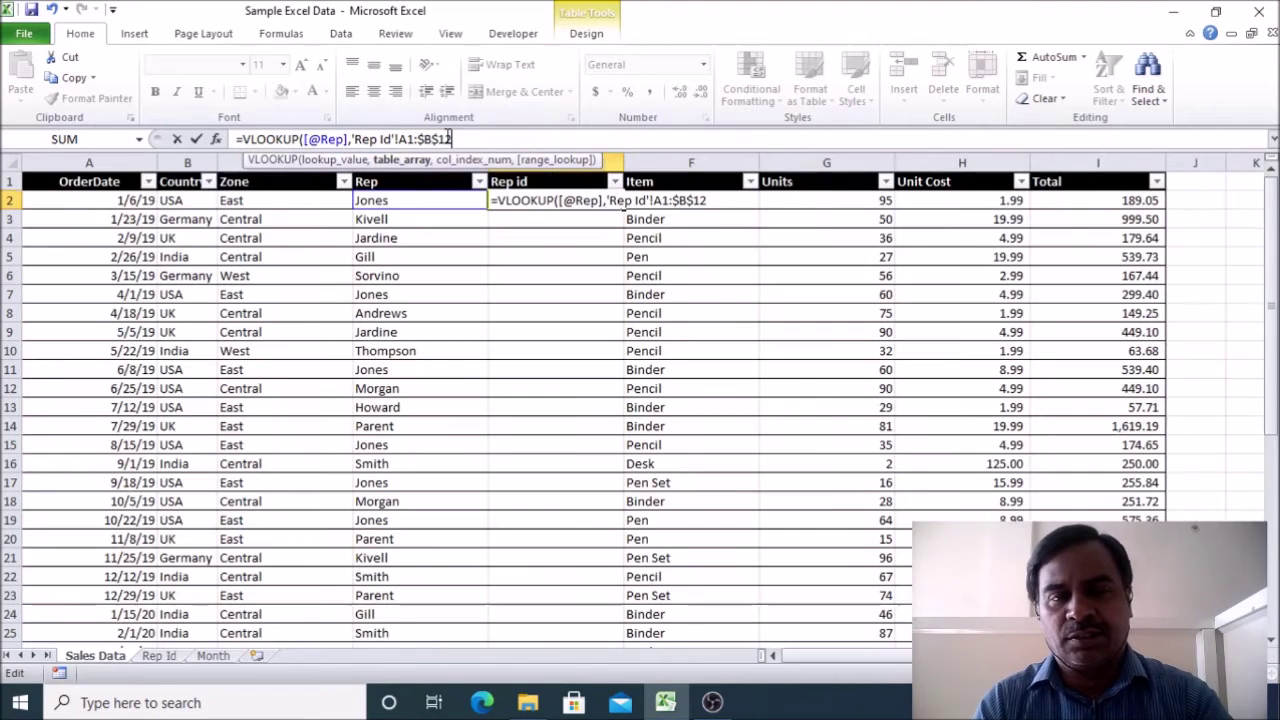
{"action": "left_click", "coordinate": [419, 139]}
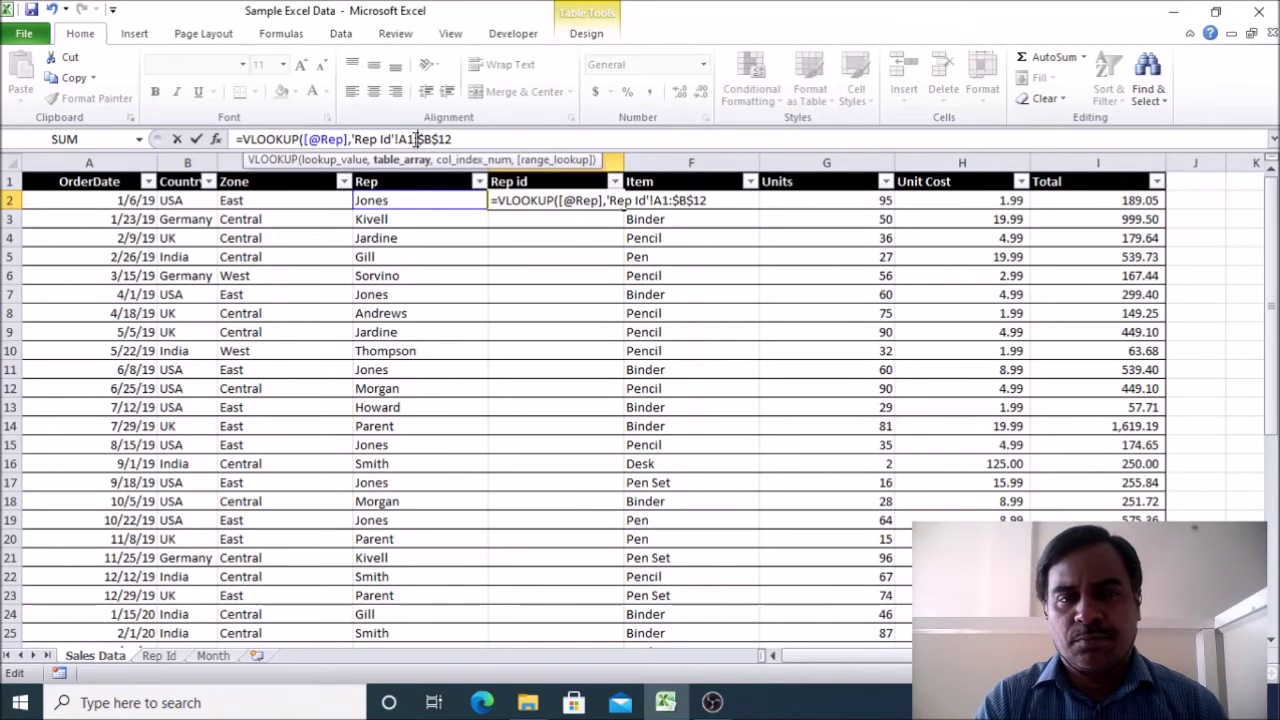
{"action": "double_click", "coordinate": [407, 139]}
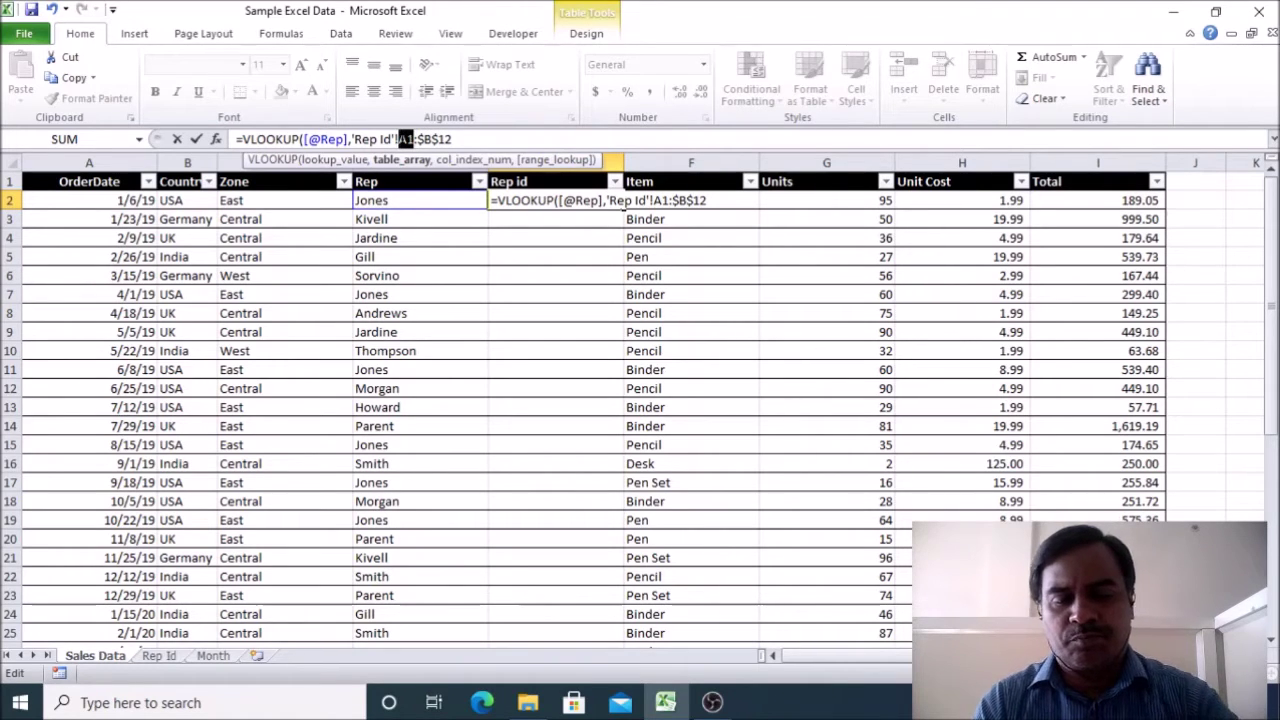
{"action": "key", "text": "F4"}
{"action": "left_click", "coordinate": [478, 139]}
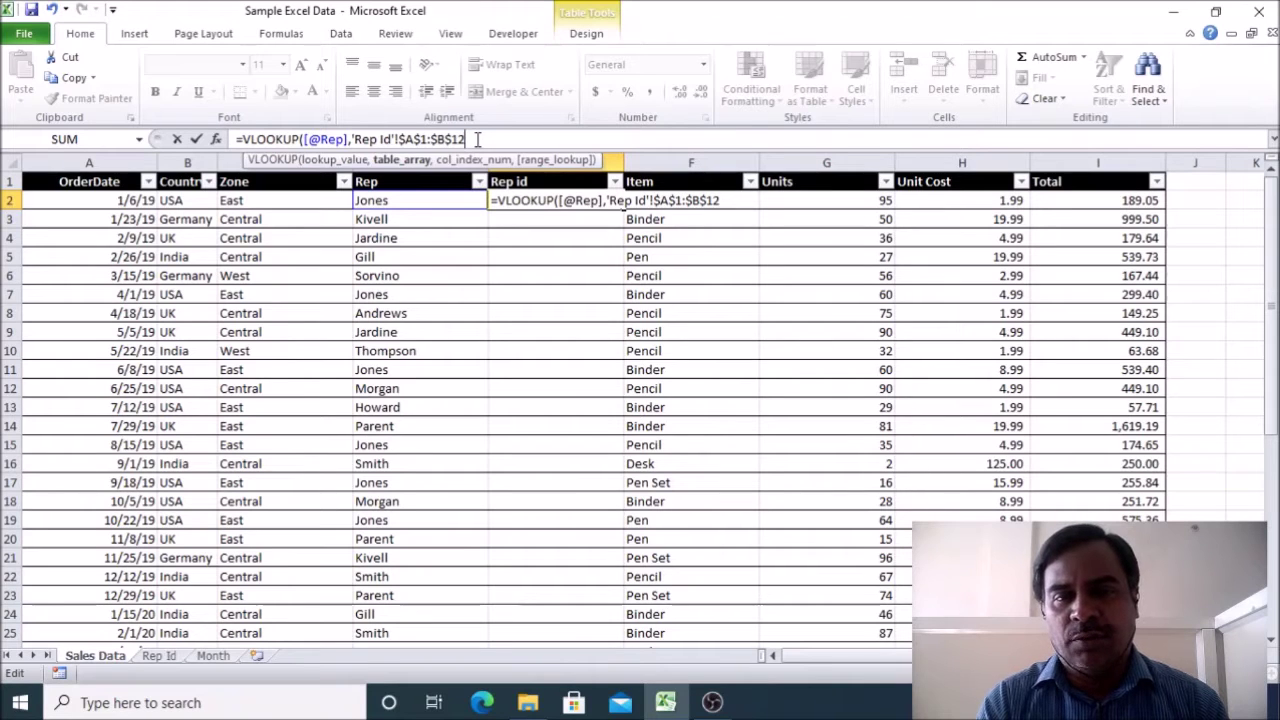
{"action": "type", "text": ","}
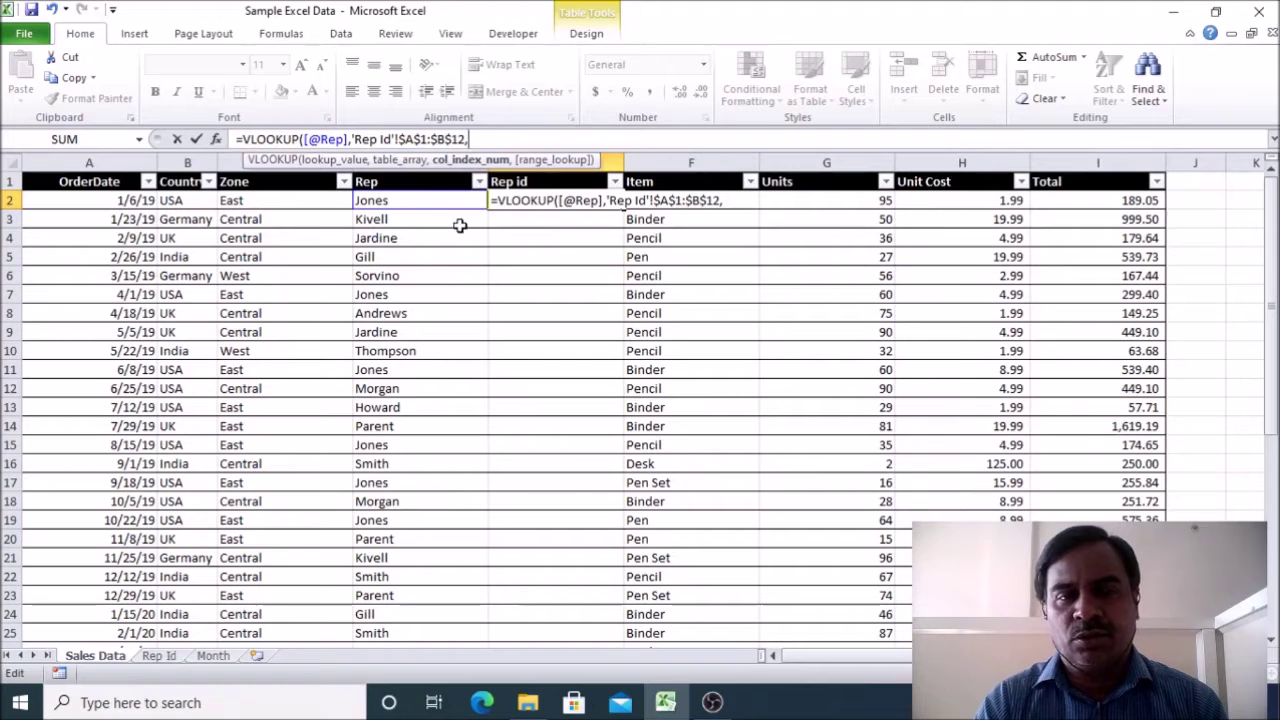
{"action": "left_click", "coordinate": [440, 463]}
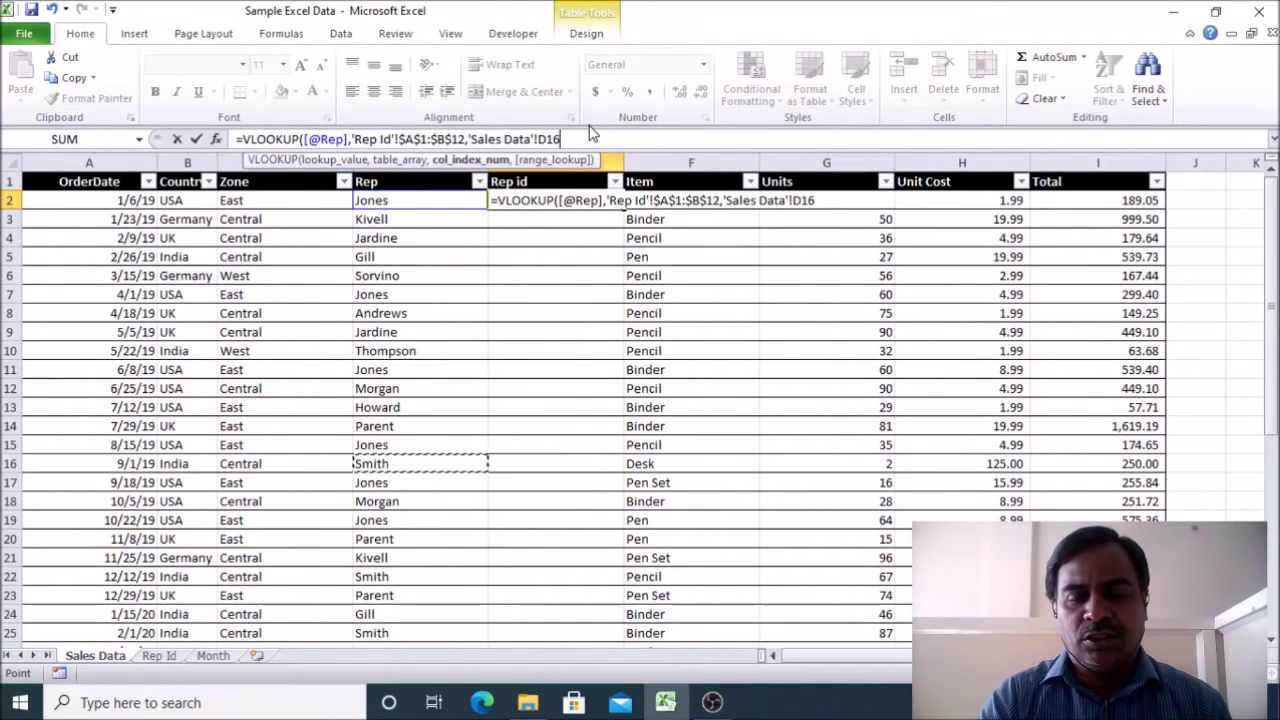
{"action": "key", "text": "BackSpace"}
{"action": "key", "text": "BackSpace"}
{"action": "key", "text": "BackSpace"}
{"action": "key", "text": "BackSpace"}
{"action": "key", "text": "BackSpace"}
{"action": "key", "text": "BackSpace"}
{"action": "key", "text": "BackSpace"}
{"action": "key", "text": "BackSpace"}
{"action": "key", "text": "BackSpace"}
{"action": "key", "text": "BackSpace"}
{"action": "key", "text": "BackSpace"}
{"action": "key", "text": "BackSpace"}
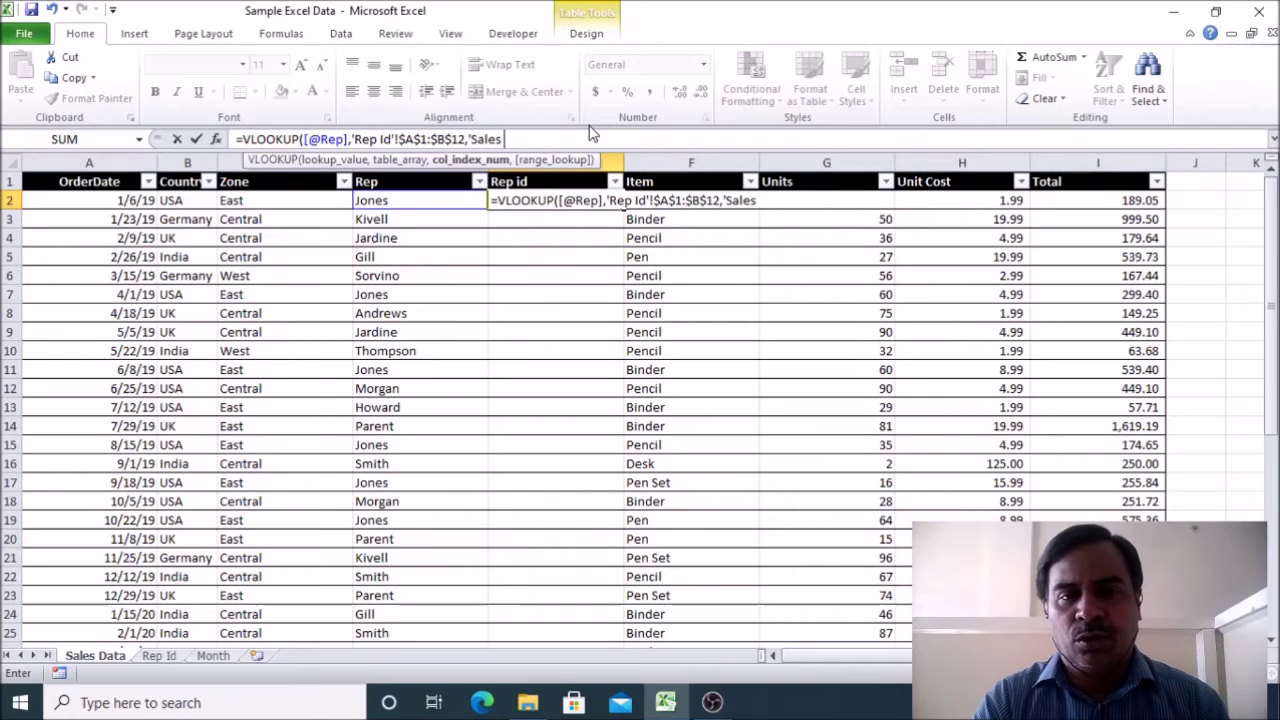
{"action": "key", "text": "BackSpace"}
{"action": "key", "text": "BackSpace"}
{"action": "key", "text": "BackSpace"}
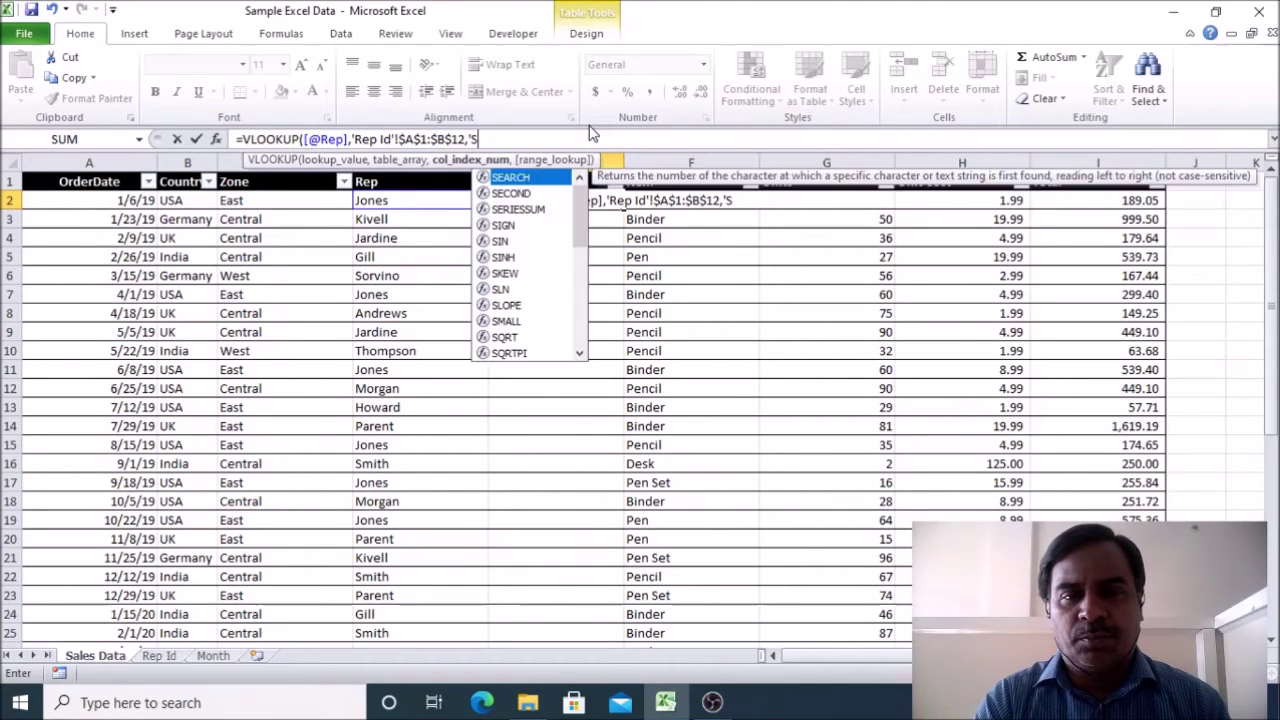
{"action": "key", "text": "BackSpace"}
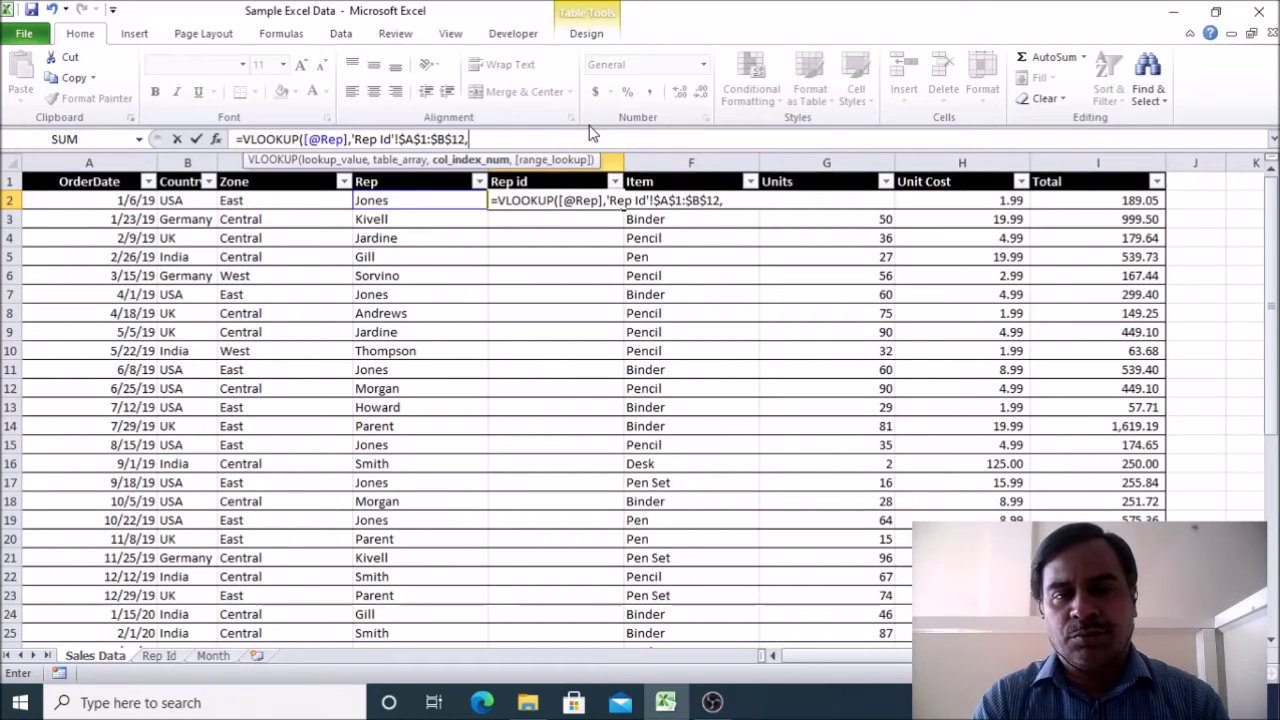
Step: Complete the VLOOKUP in E2 with column index 2 and 0 for an exact match, filling the Rep id column
{"action": "type", "text": "2"}
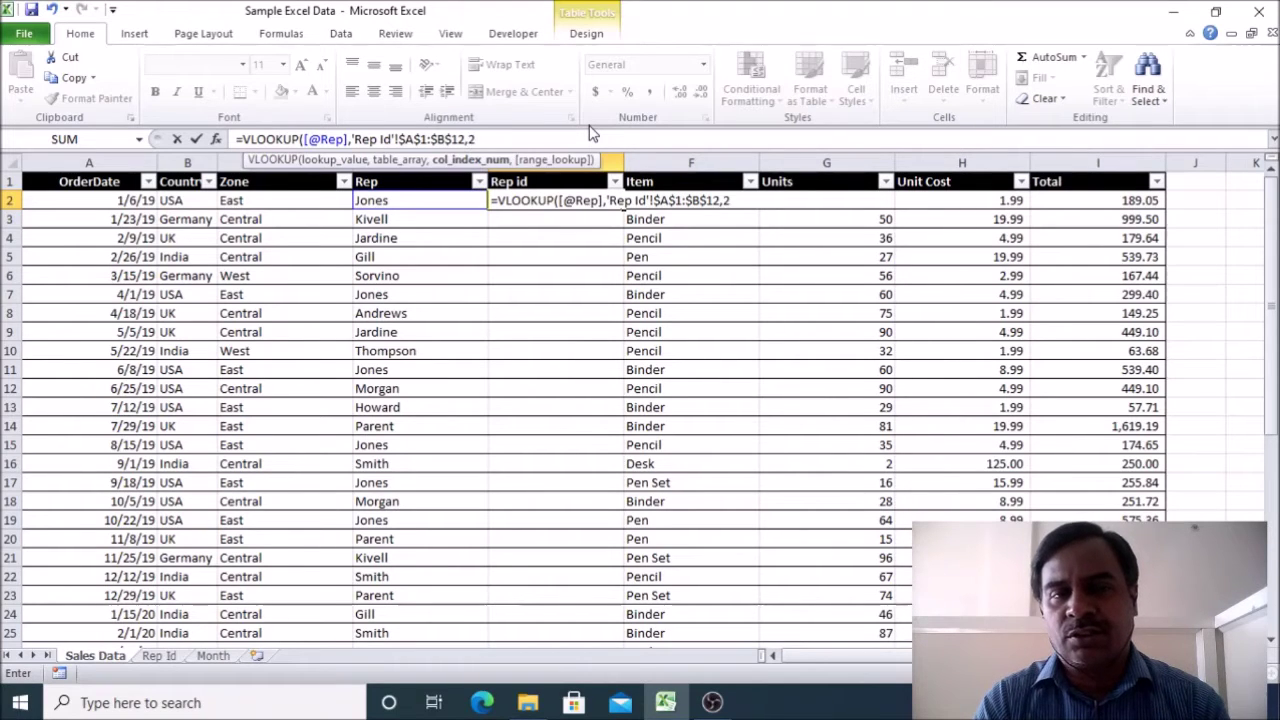
{"action": "type", "text": ","}
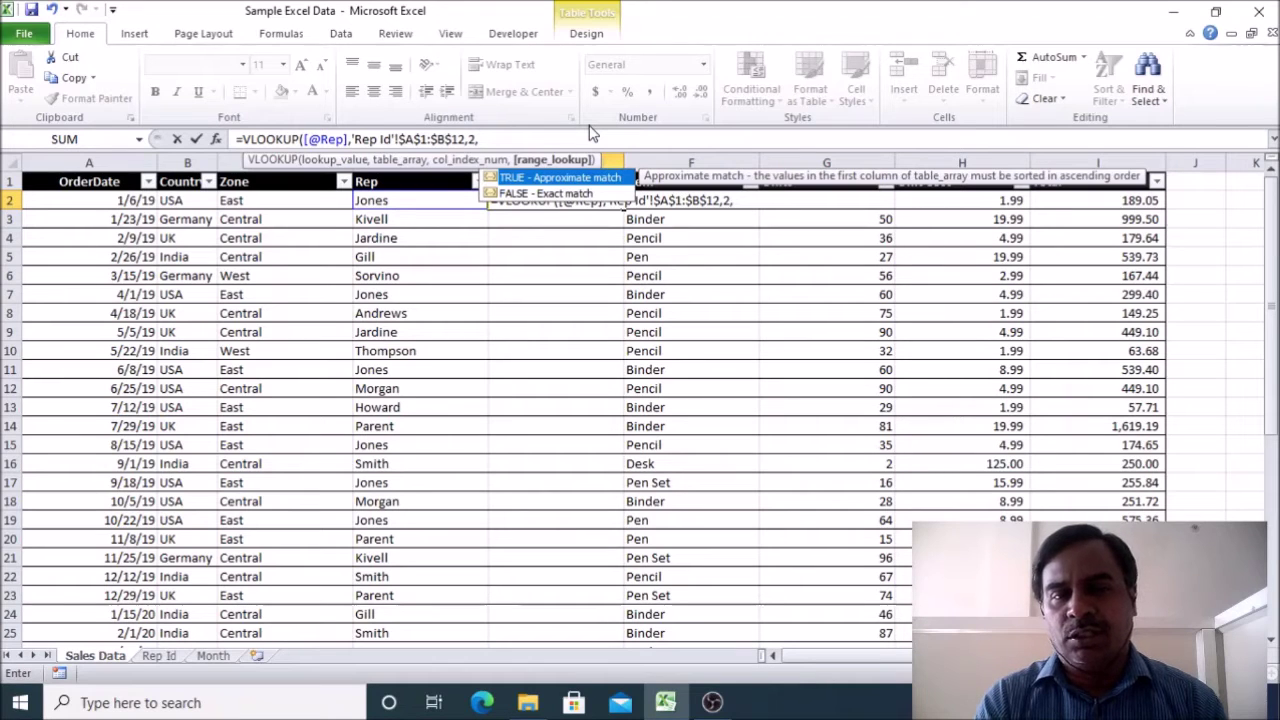
{"action": "type", "text": "0"}
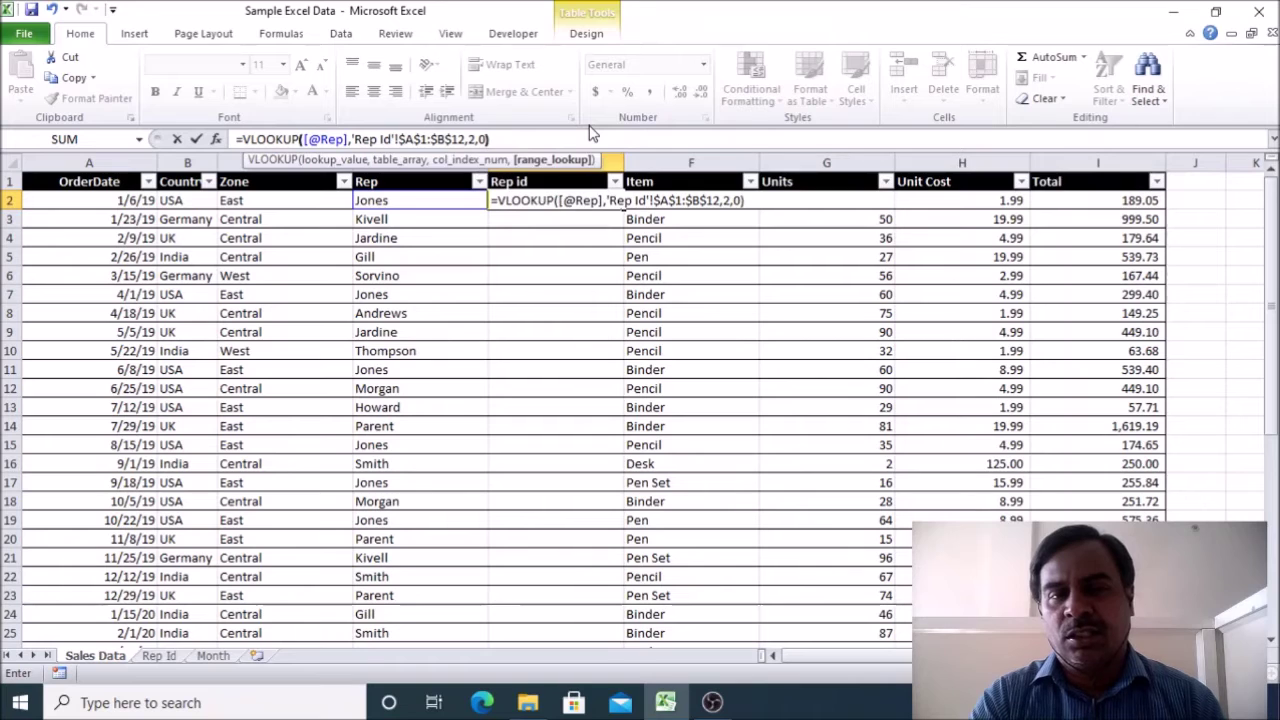
{"action": "type", "text": ")"}
{"action": "key", "text": "Return"}
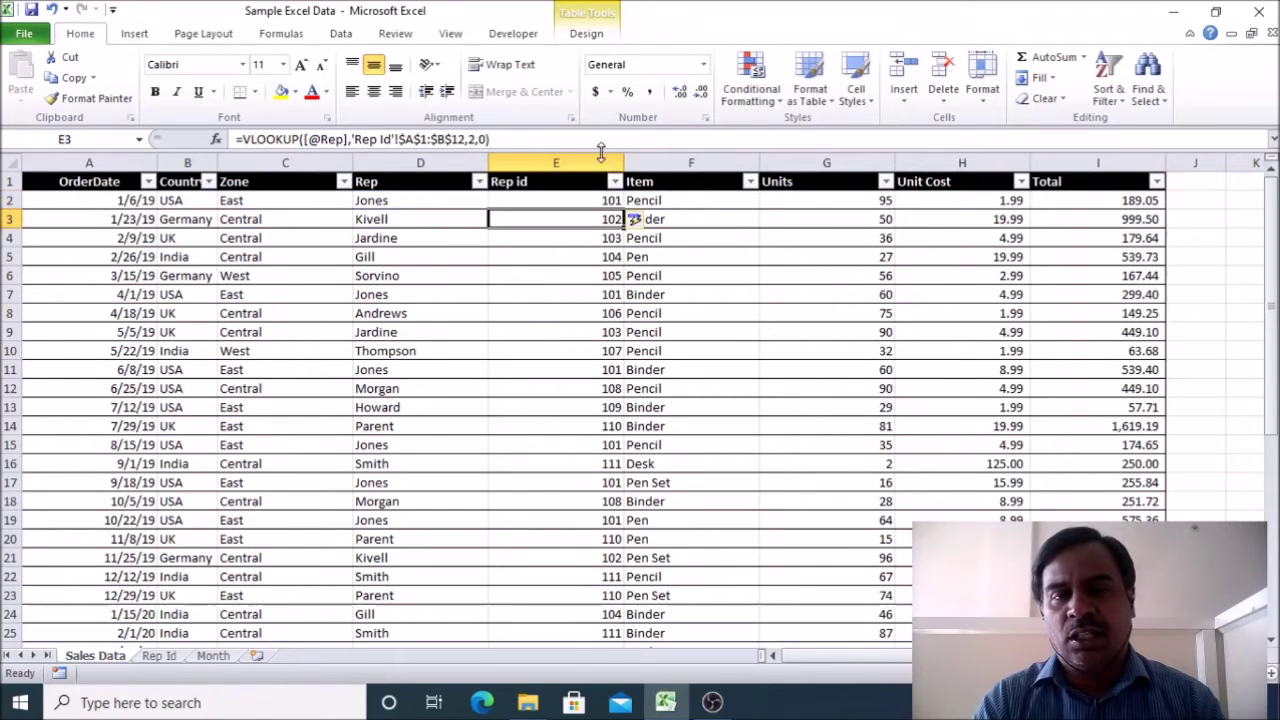
Step: Check the filled Rep id values against the matching names in the Rep column on Sales Data
{"action": "left_click", "coordinate": [580, 366]}
{"action": "key", "text": "Down"}
{"action": "key", "text": "Down"}
{"action": "key", "text": "Down"}
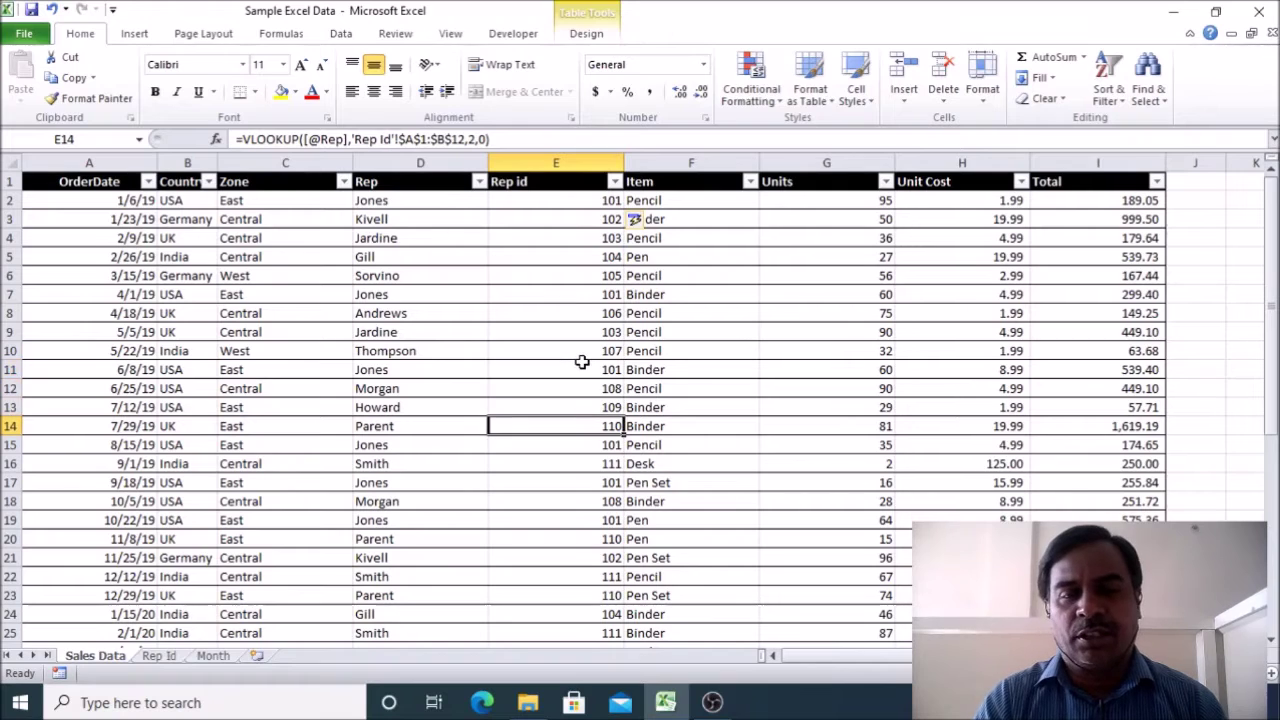
{"action": "left_click", "coordinate": [535, 374]}
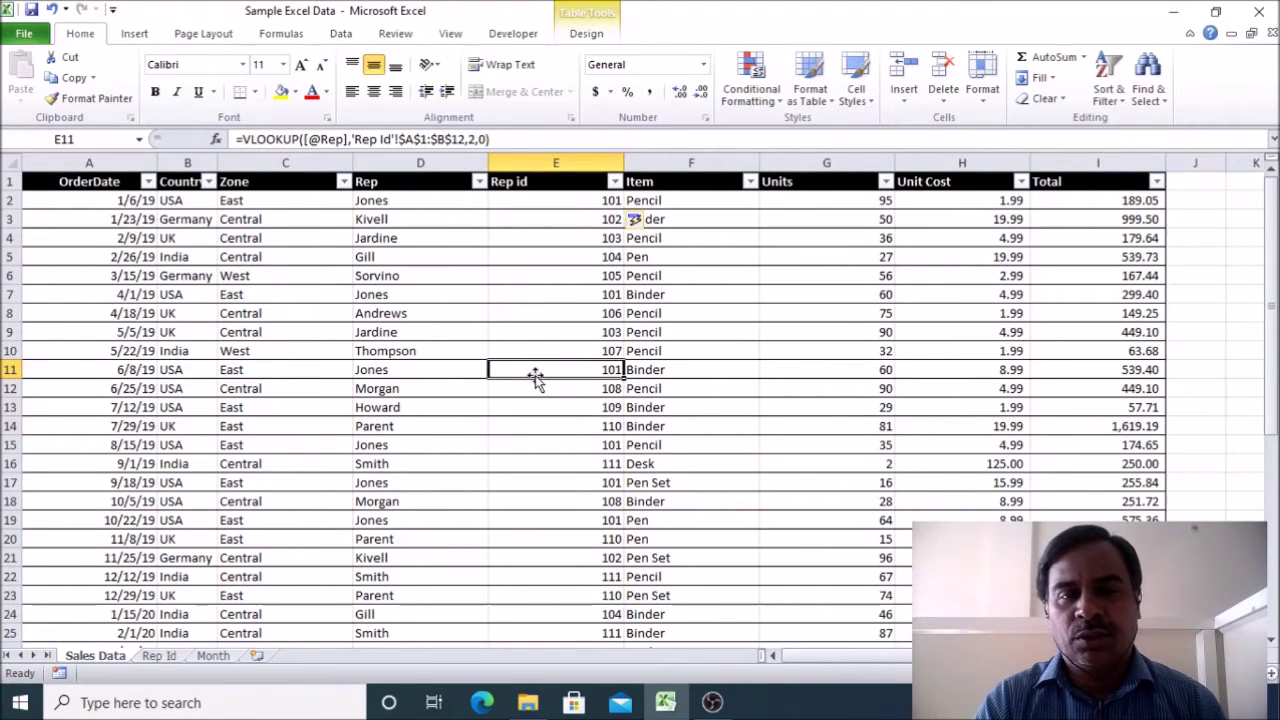
{"action": "left_click", "coordinate": [451, 370]}
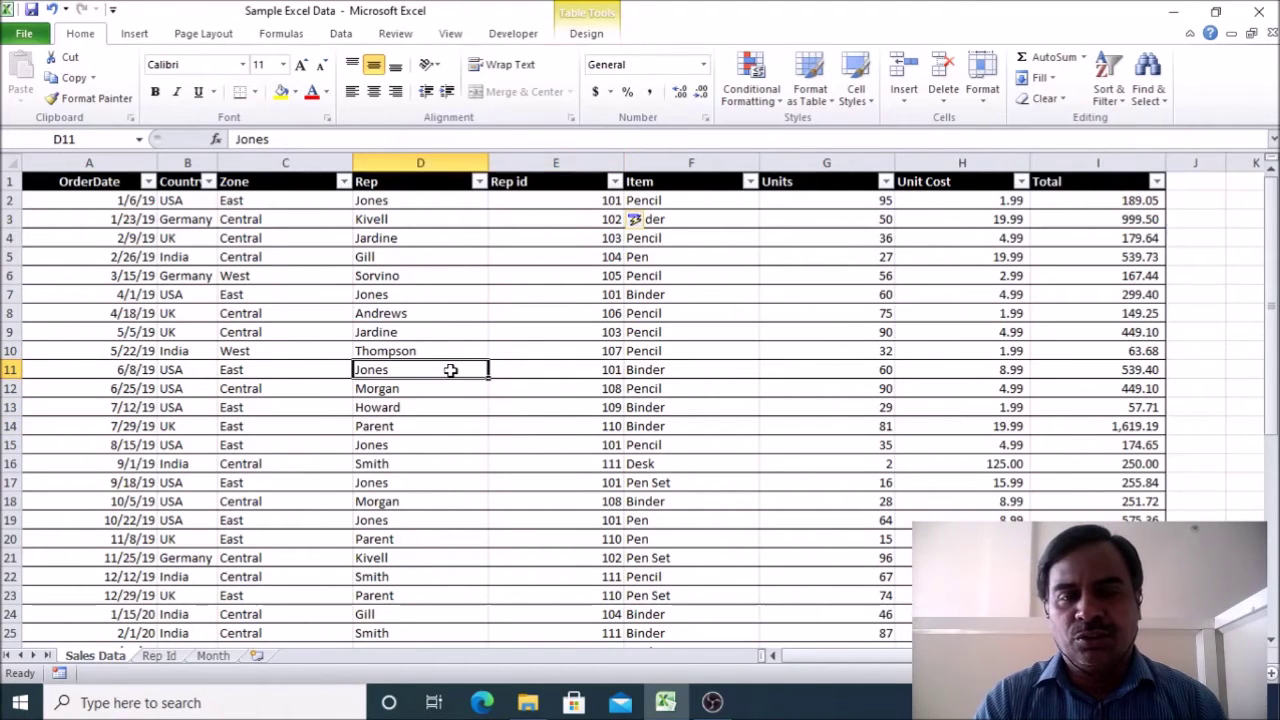
{"action": "left_click", "coordinate": [535, 367]}
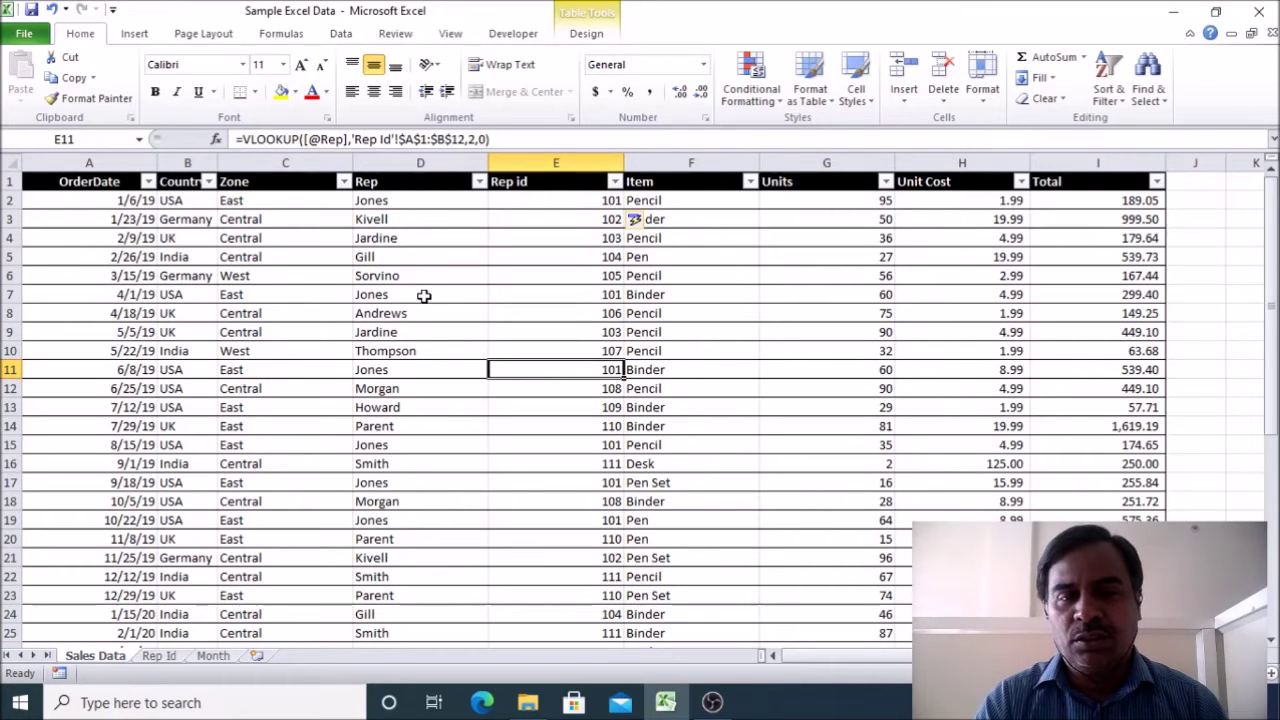
{"action": "left_click", "coordinate": [408, 219]}
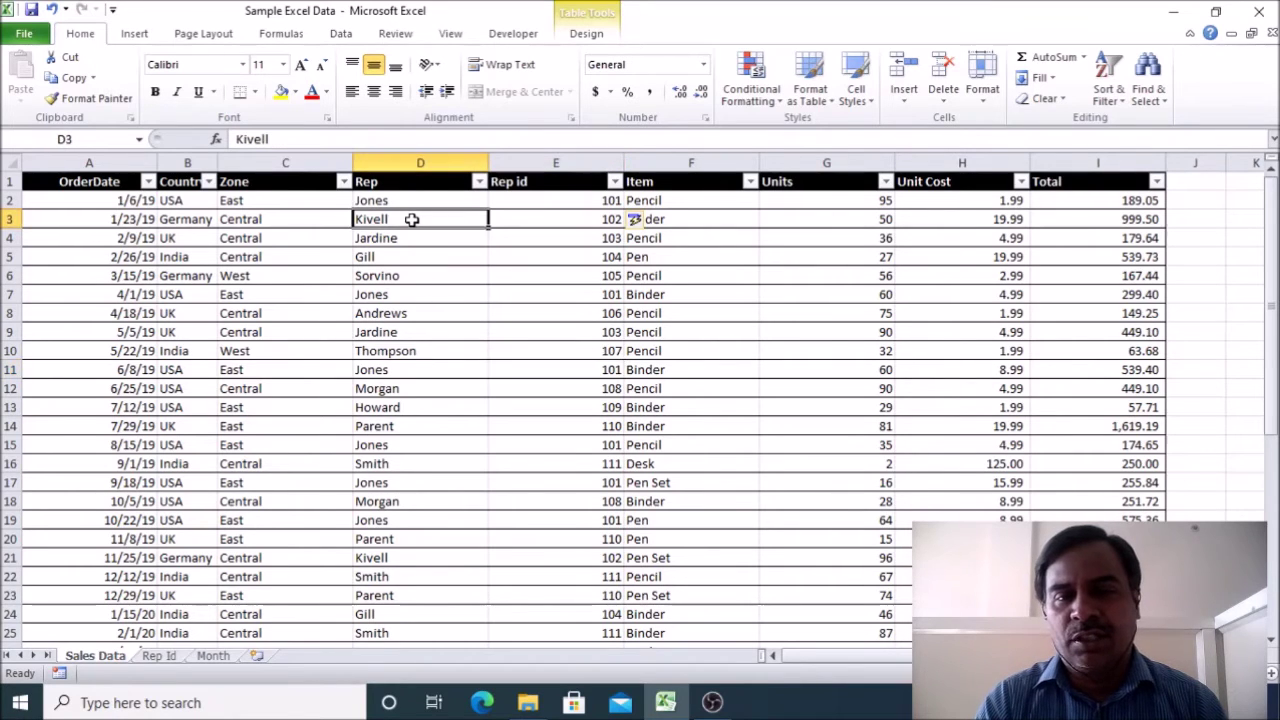
{"action": "left_click", "coordinate": [580, 222]}
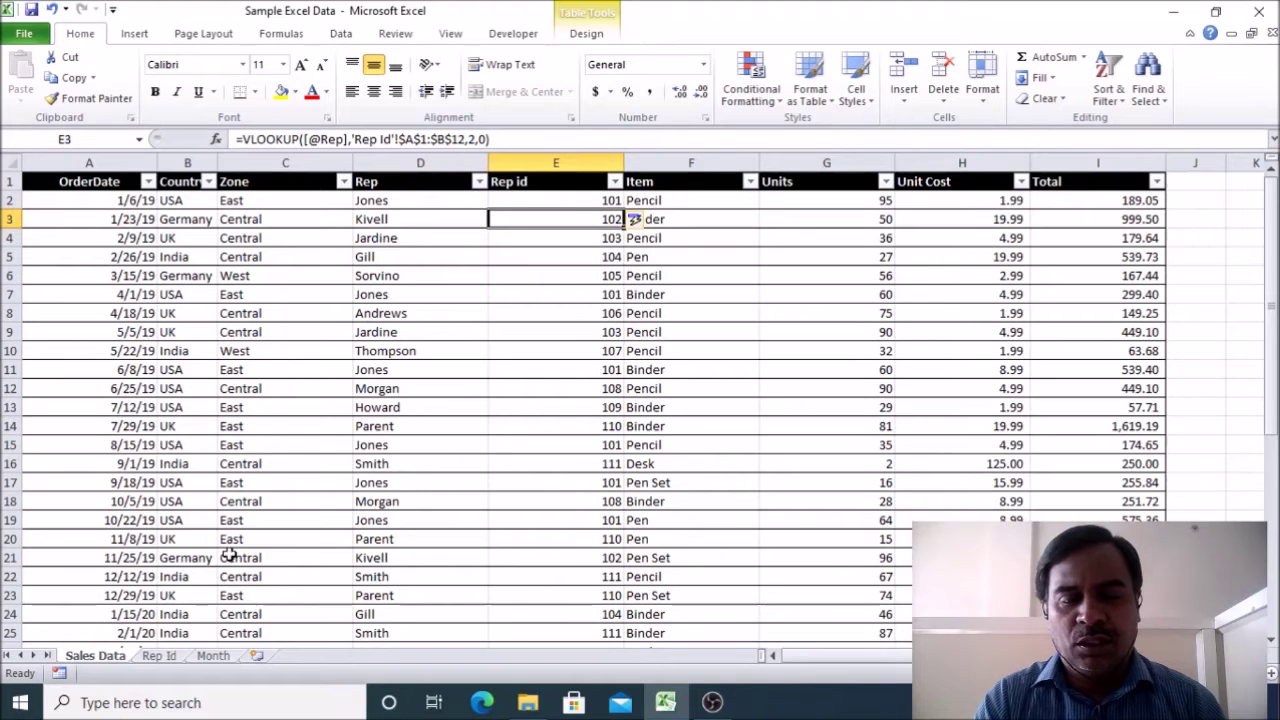
Step: Compare the Rep id results with the vertical and horizontal rep-to-ID tables on the Rep Id sheet
{"action": "left_click", "coordinate": [160, 656]}
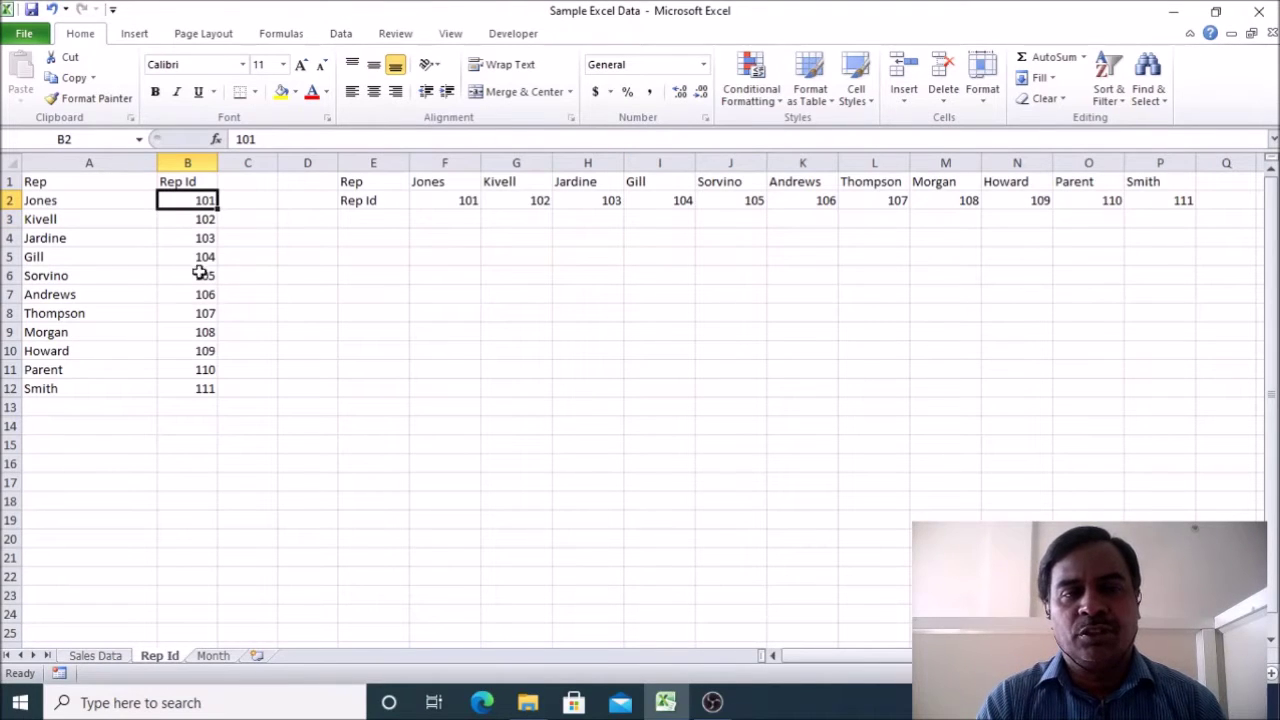
{"action": "left_click", "coordinate": [96, 656]}
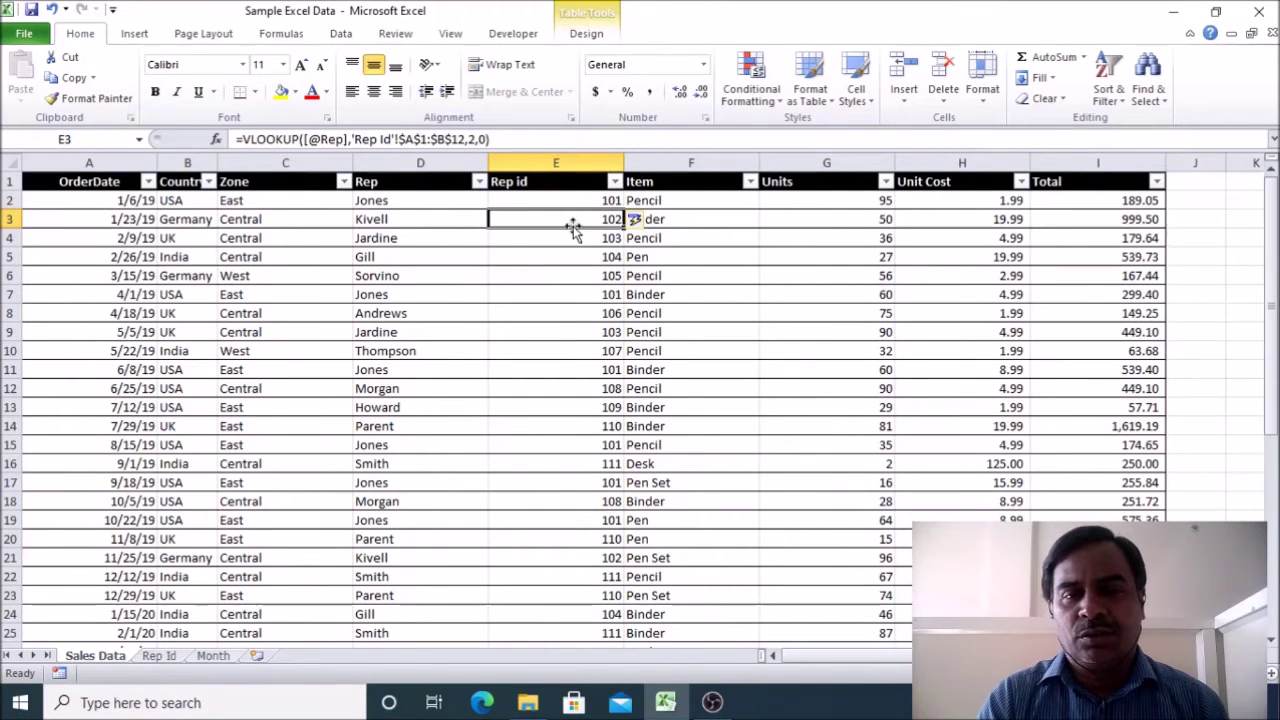
{"action": "left_click", "coordinate": [585, 200]}
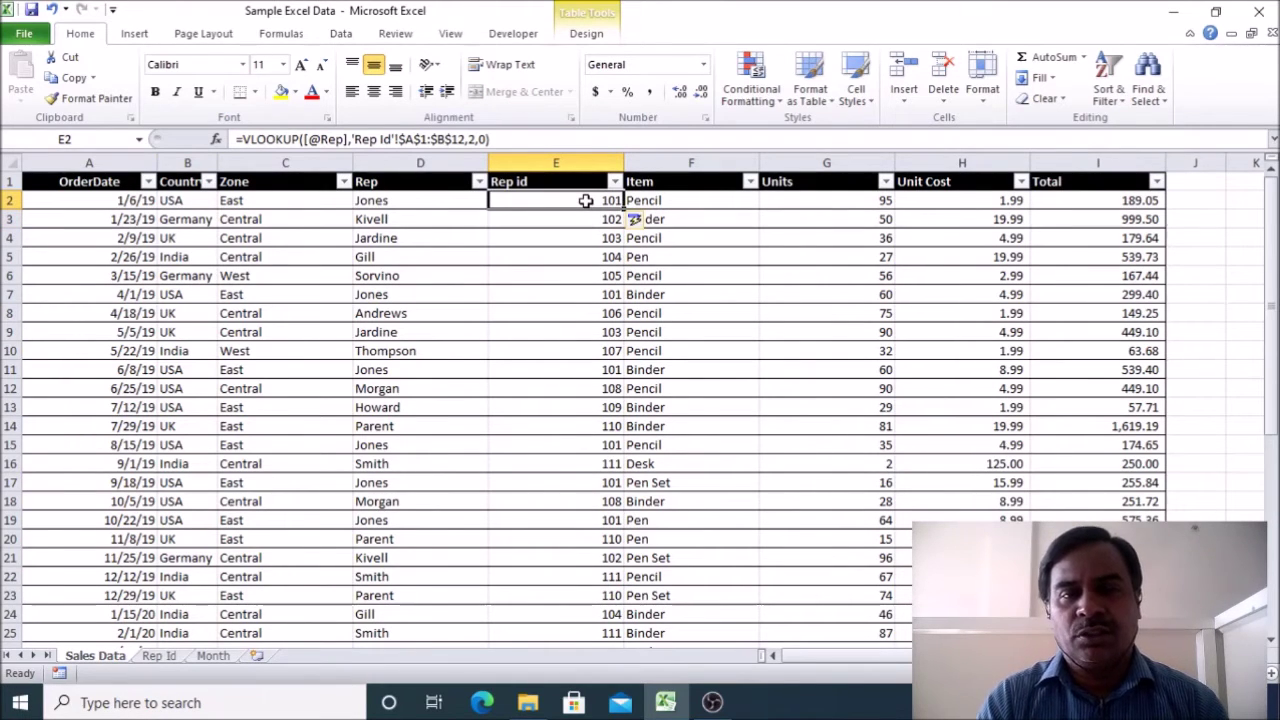
{"action": "left_click", "coordinate": [168, 655]}
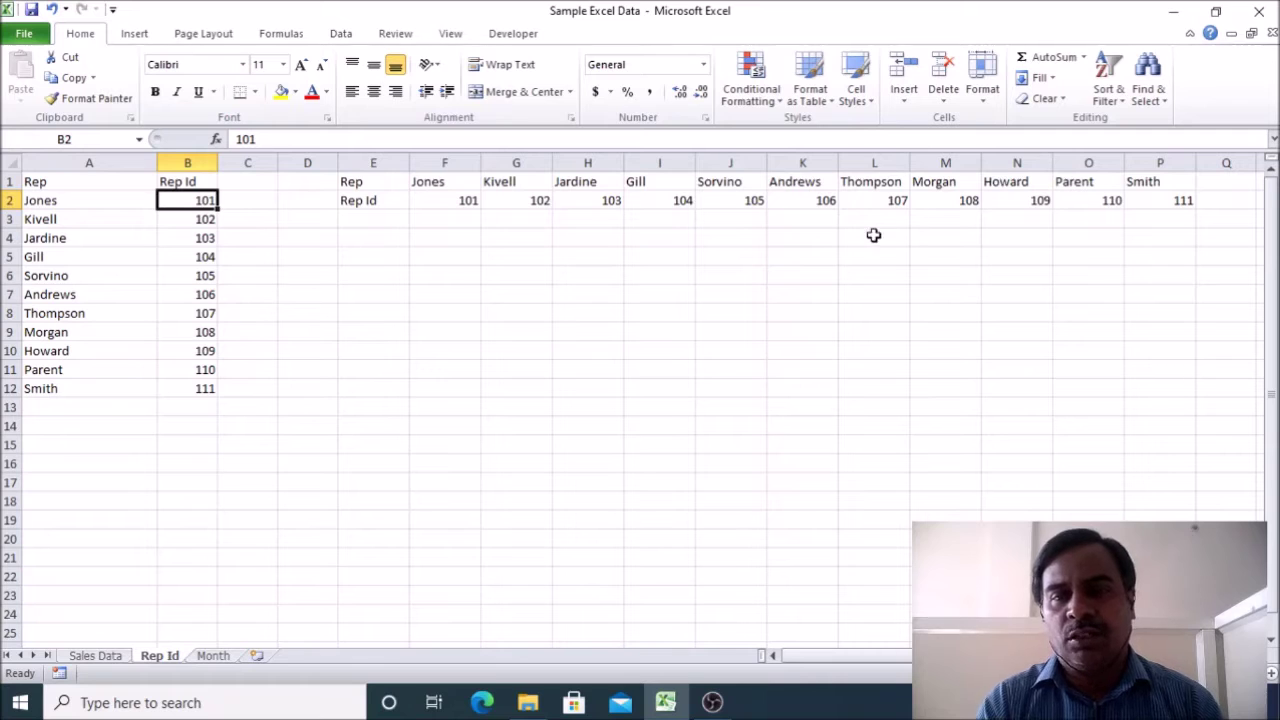
Step: Clear all VLOOKUP formulas from the Rep id column on Sales Data, from E2 downward
{"action": "left_click", "coordinate": [95, 655]}
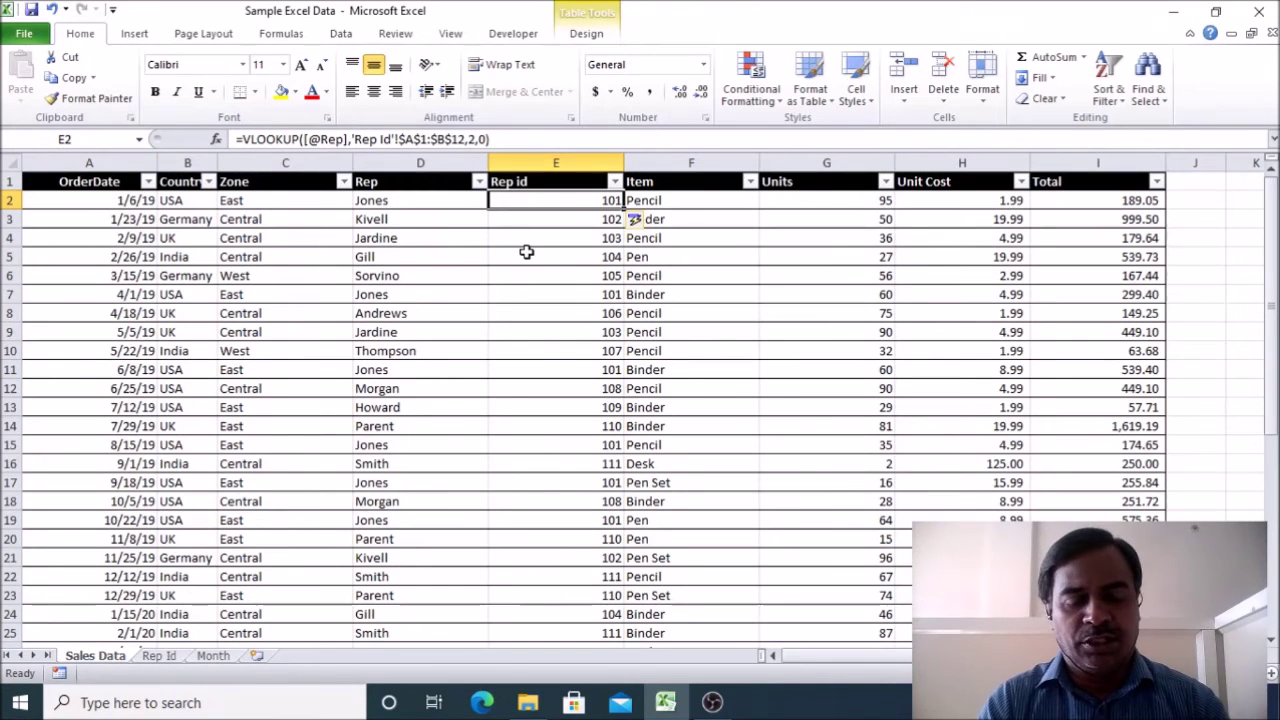
{"action": "key", "text": "ctrl+shift+Down"}
{"action": "key", "text": "Delete"}
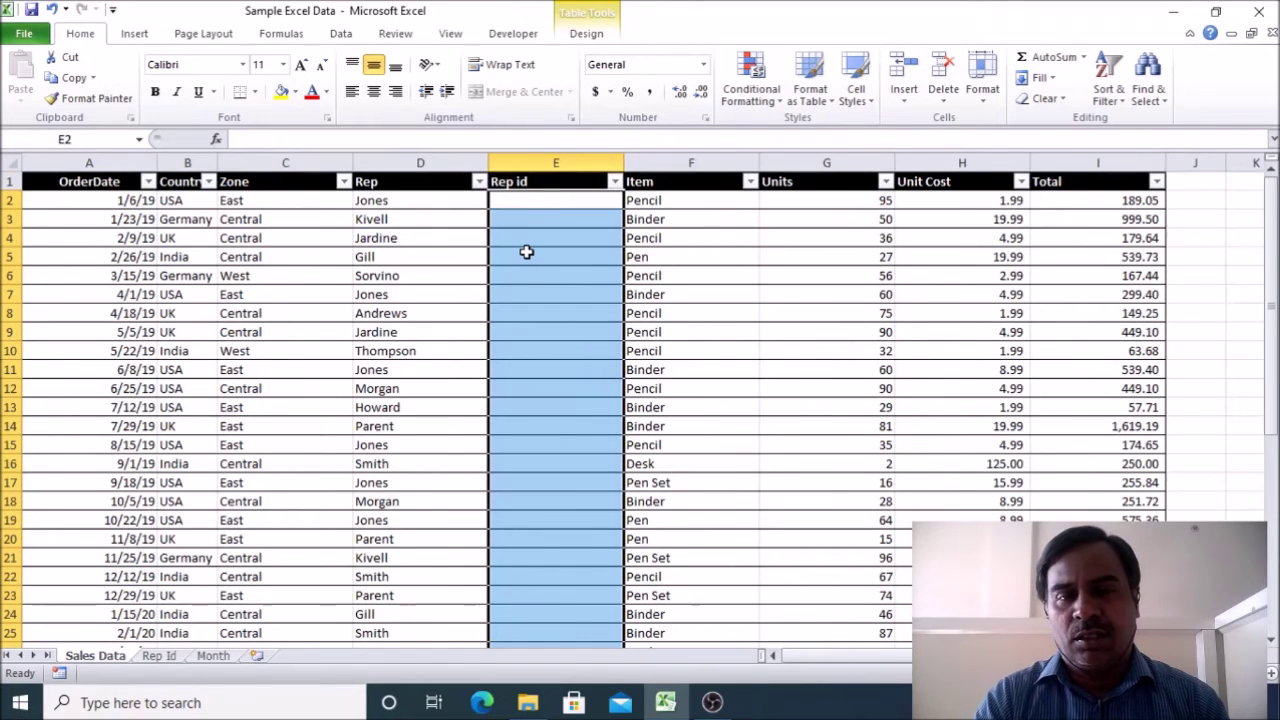
{"action": "left_click", "coordinate": [569, 202]}
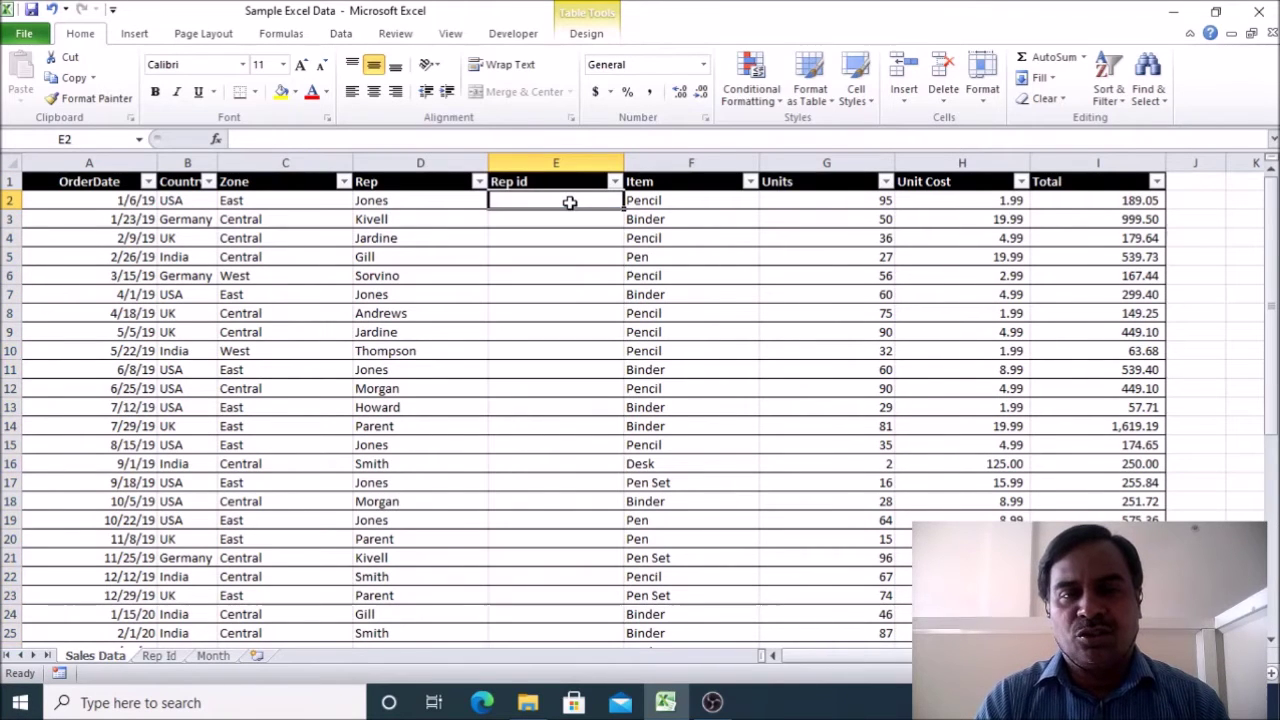
Step: Copy the range A1:B12 on the Rep Id sheet and paste it transposed at cell E7 with Paste Special
{"action": "left_click", "coordinate": [162, 656]}
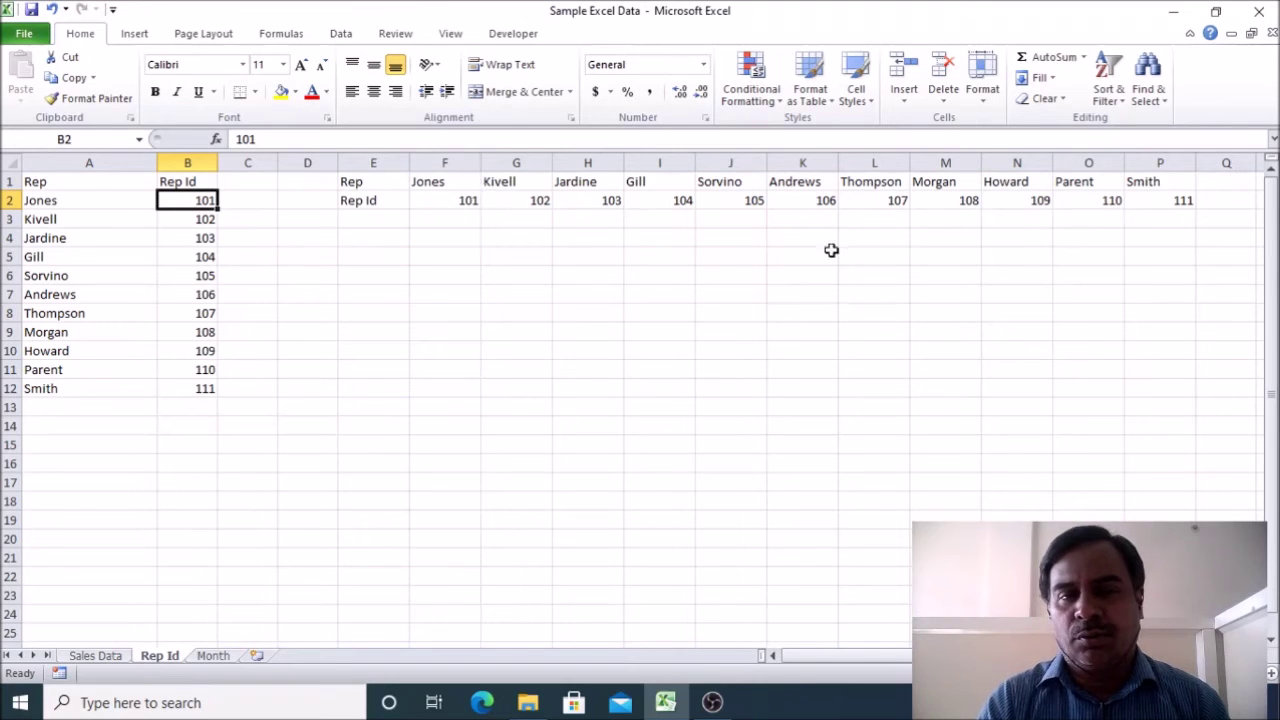
{"action": "left_click", "coordinate": [112, 182]}
{"action": "left_click_drag", "start_coordinate": [112, 182], "coordinate": [201, 385]}
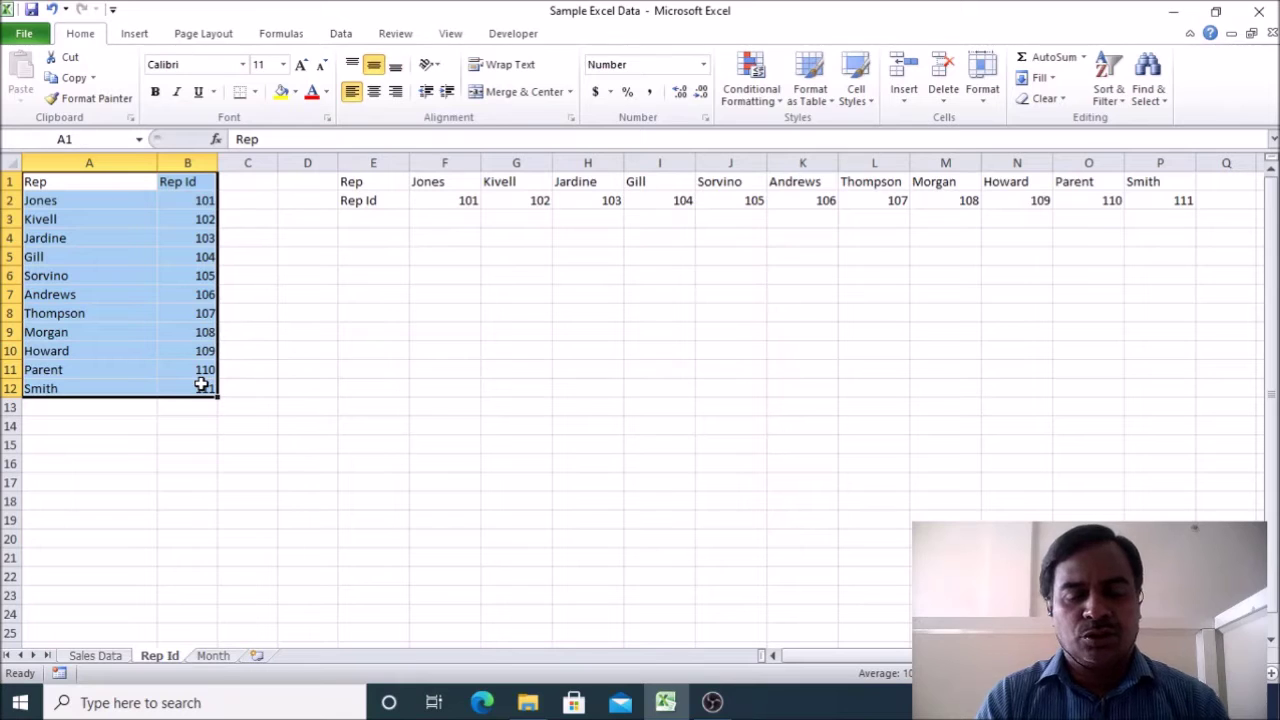
{"action": "key", "text": "ctrl+c"}
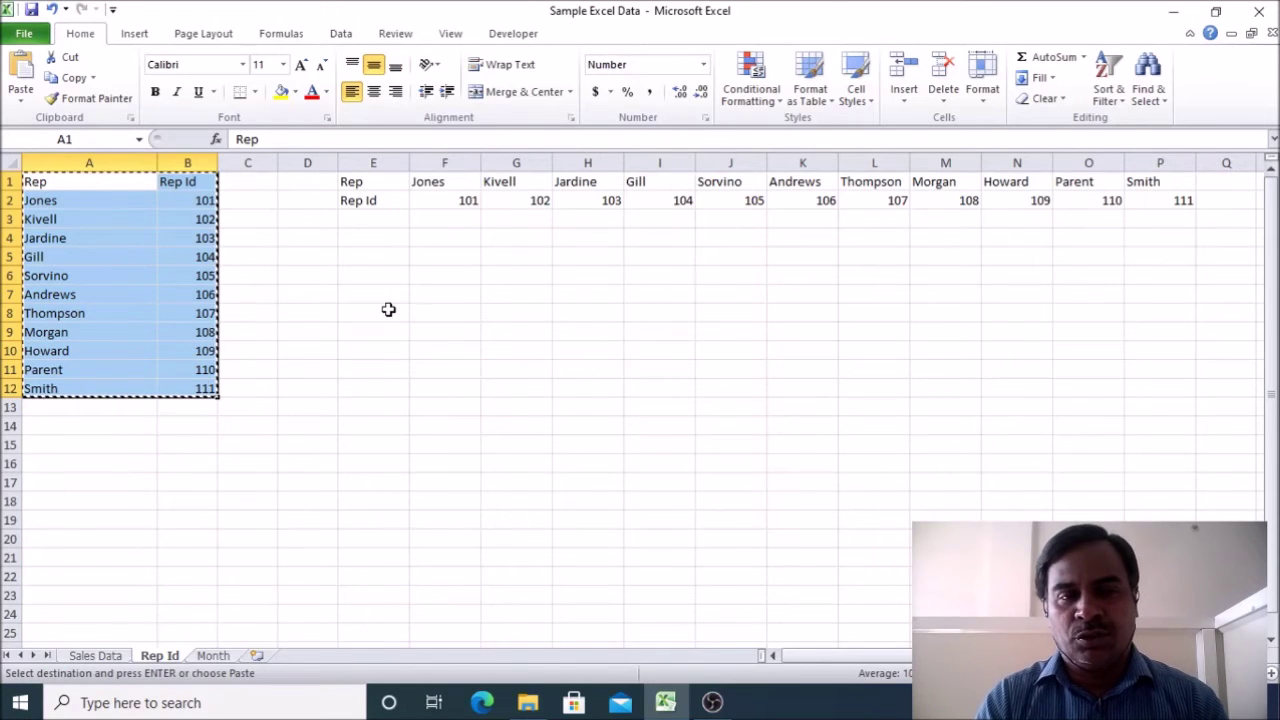
{"action": "left_click", "coordinate": [386, 290]}
{"action": "right_click", "coordinate": [386, 290]}
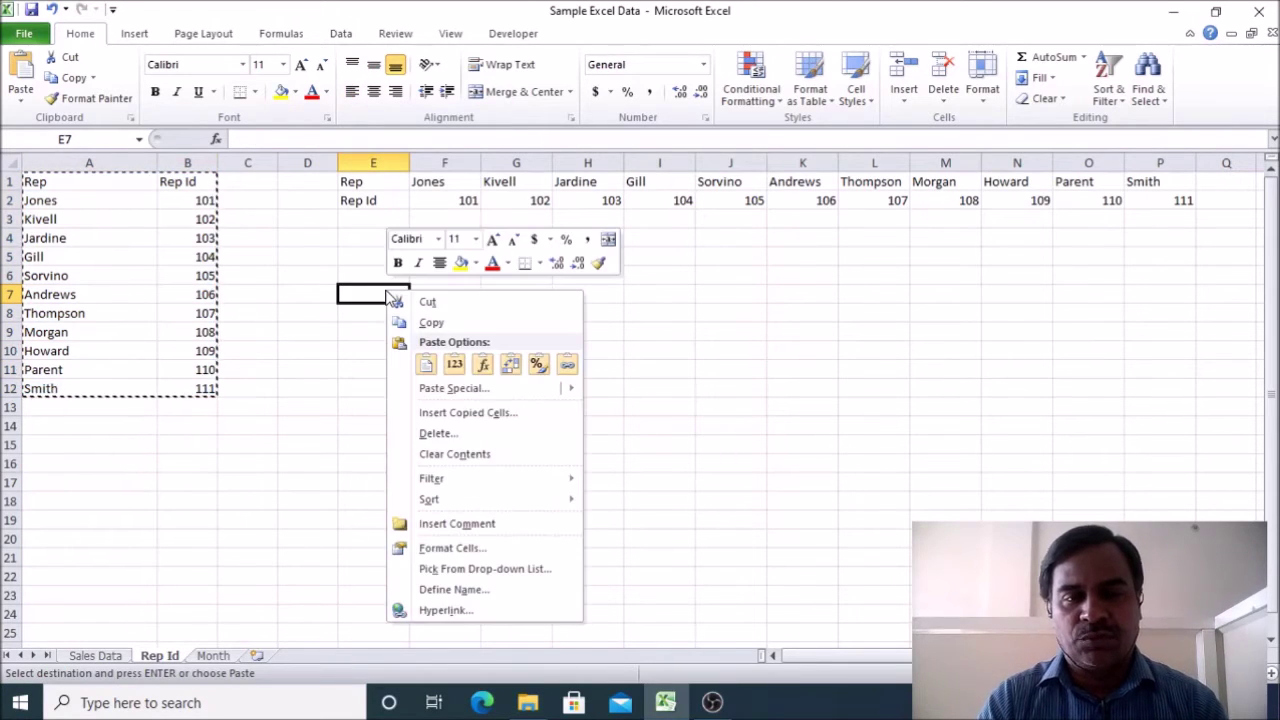
{"action": "mouse_move", "coordinate": [434, 395]}
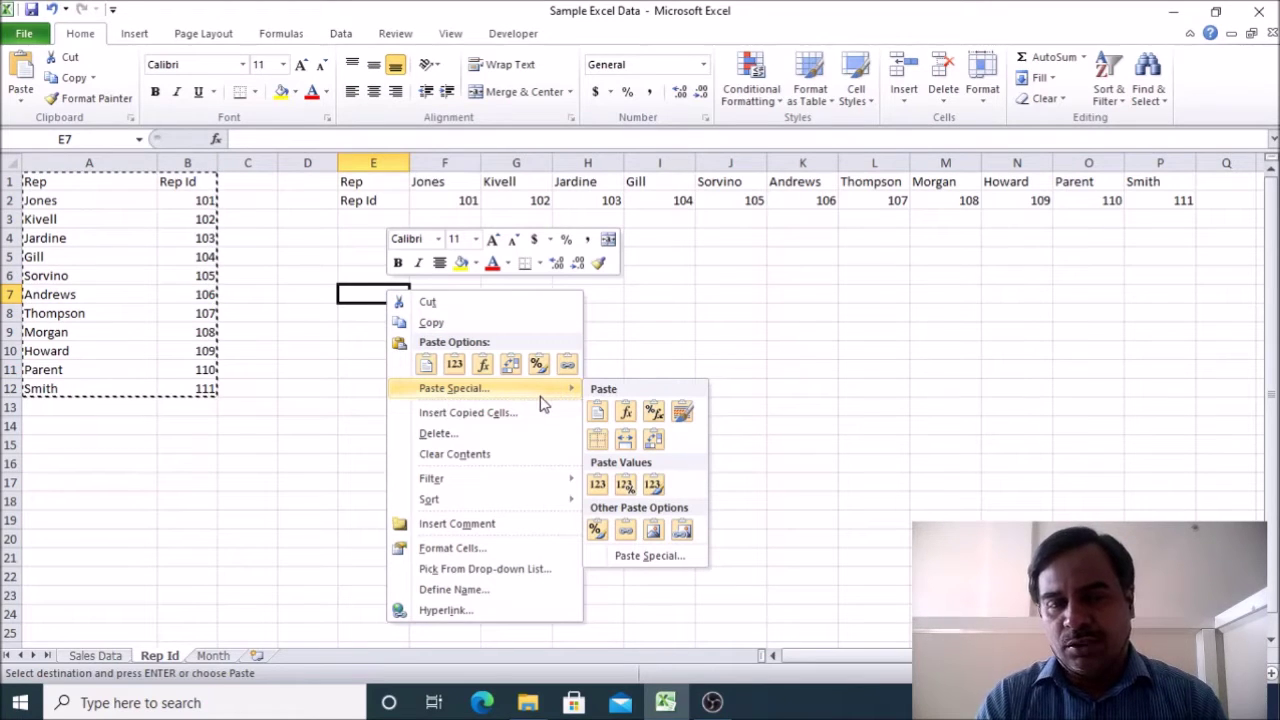
{"action": "left_click", "coordinate": [630, 556]}
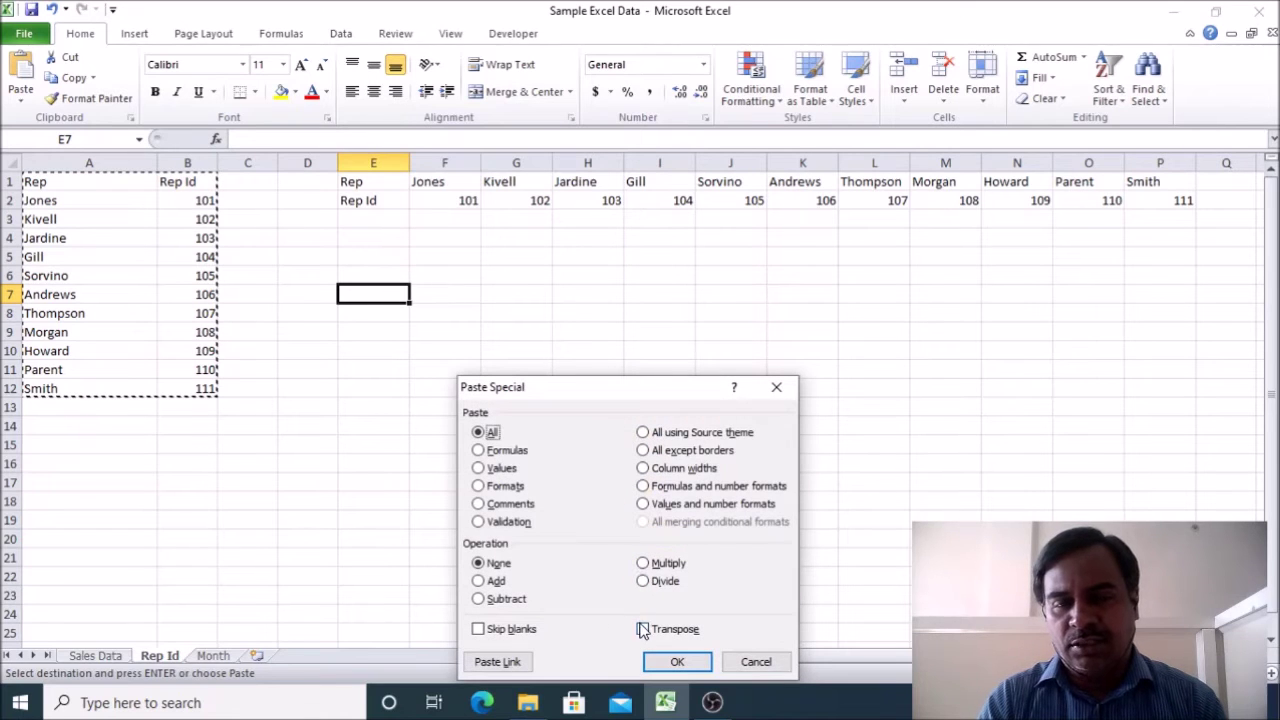
{"action": "left_click", "coordinate": [642, 630]}
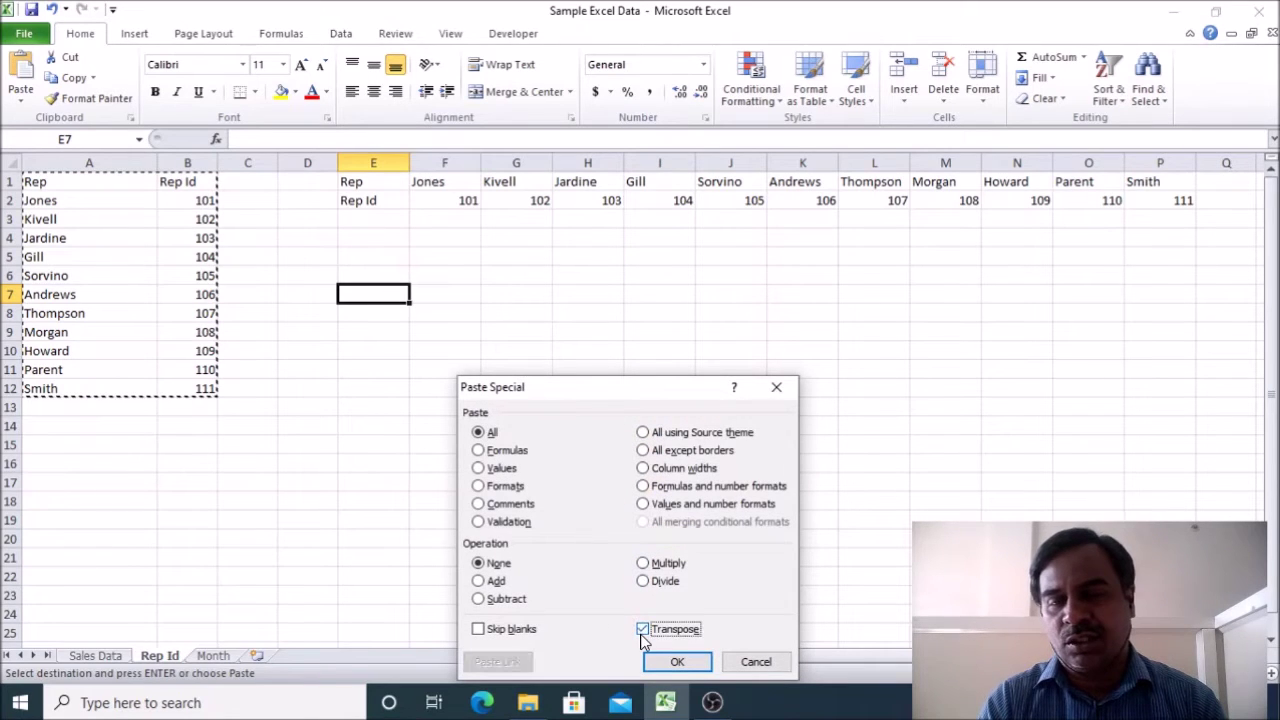
{"action": "left_click", "coordinate": [668, 661]}
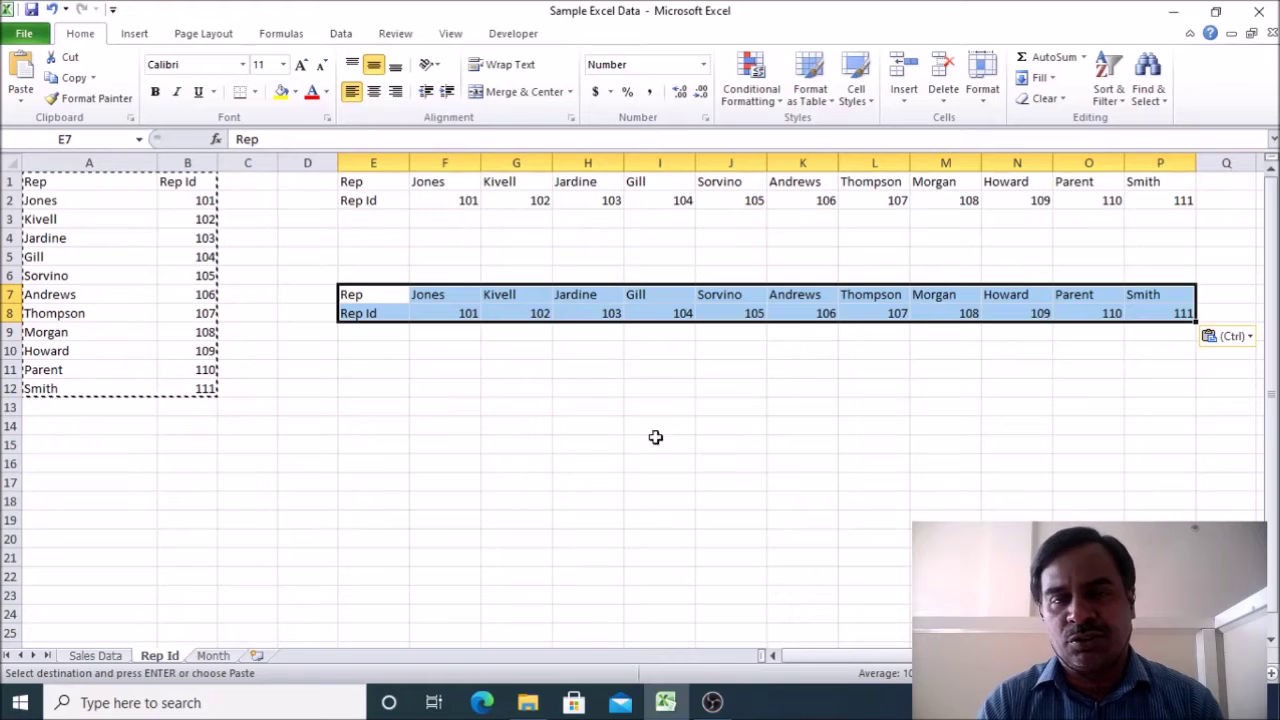
Step: Begin an HLOOKUP formula in cell E2 of Sales Data with the same row's Rep cell as the lookup value
{"action": "left_click", "coordinate": [95, 655]}
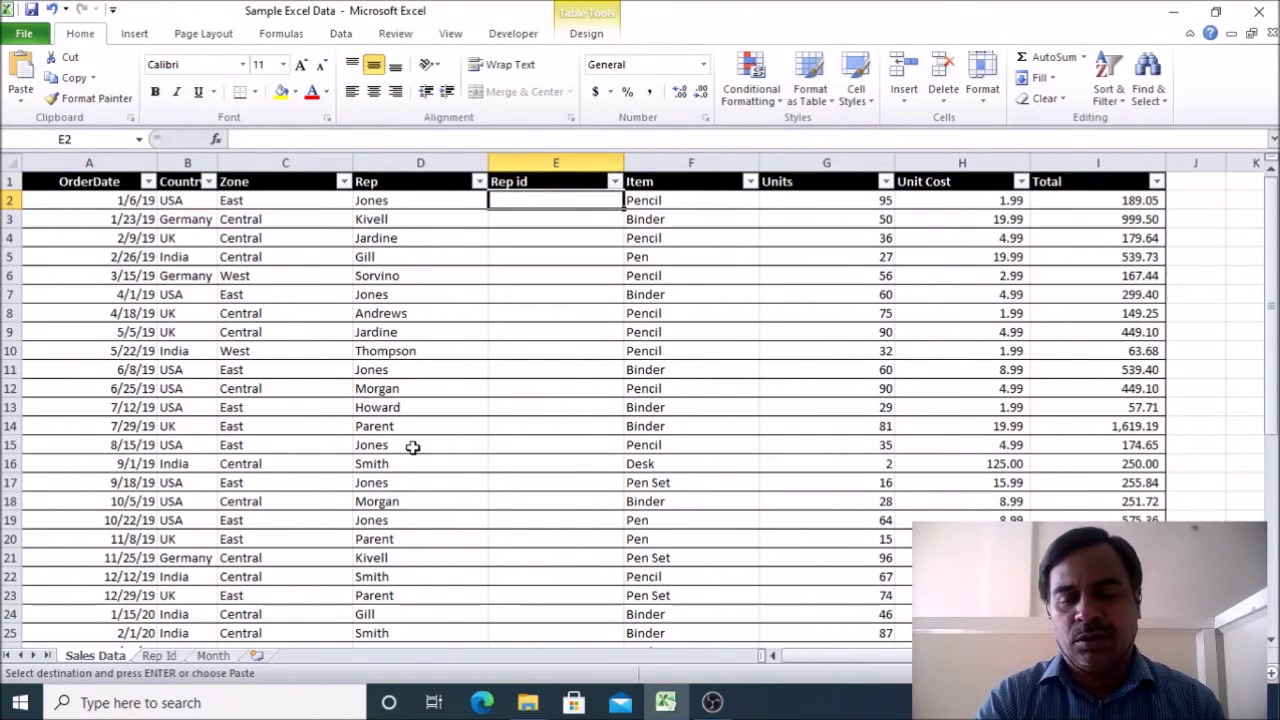
{"action": "type", "text": "=h"}
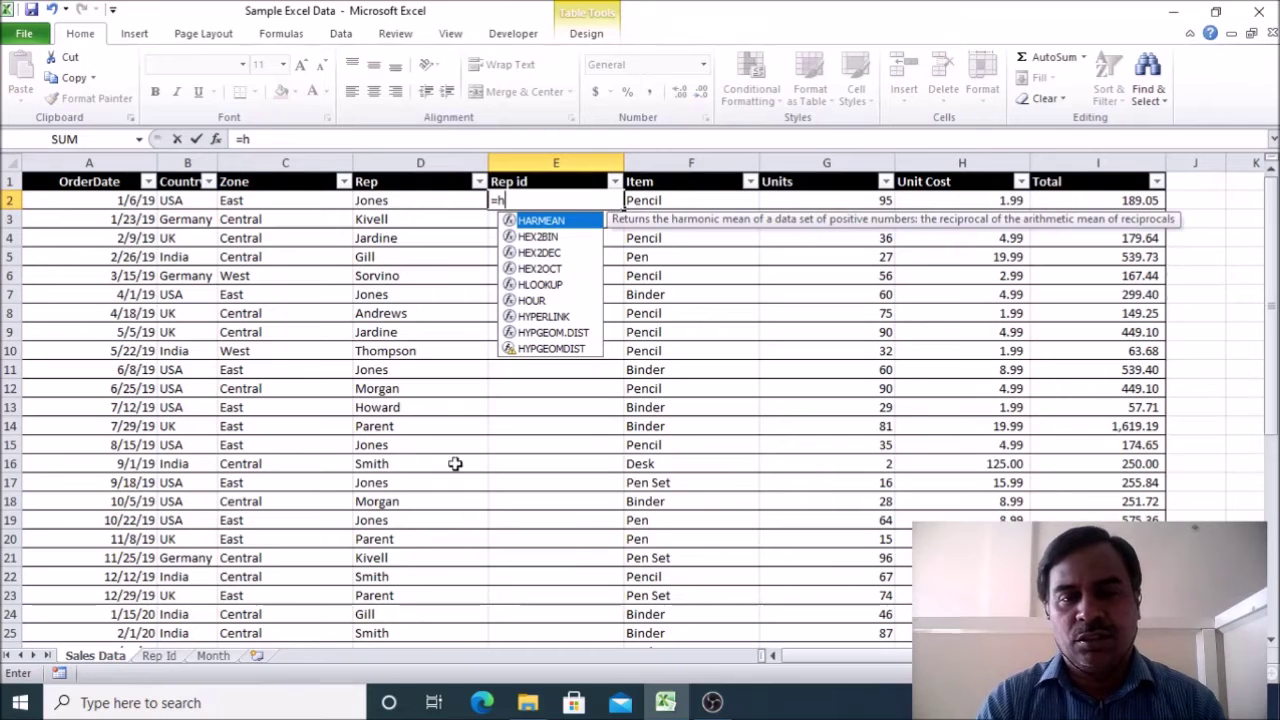
{"action": "double_click", "coordinate": [560, 286]}
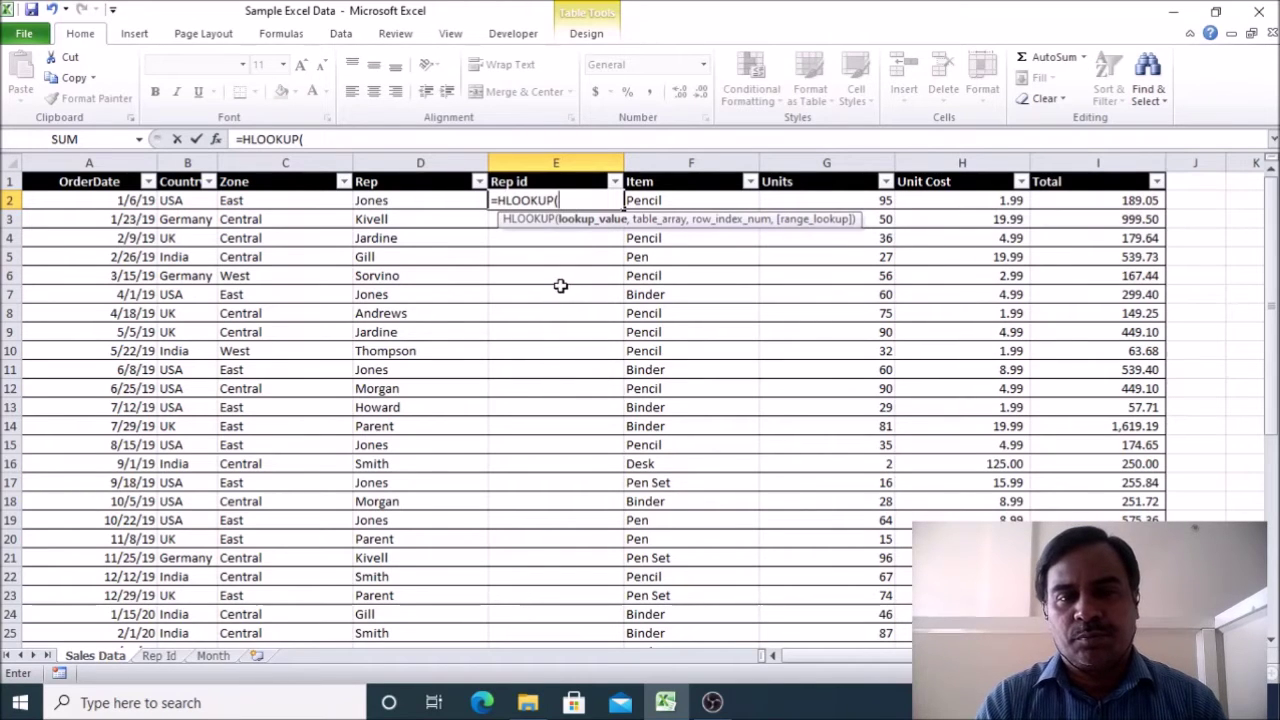
{"action": "left_click", "coordinate": [442, 200]}
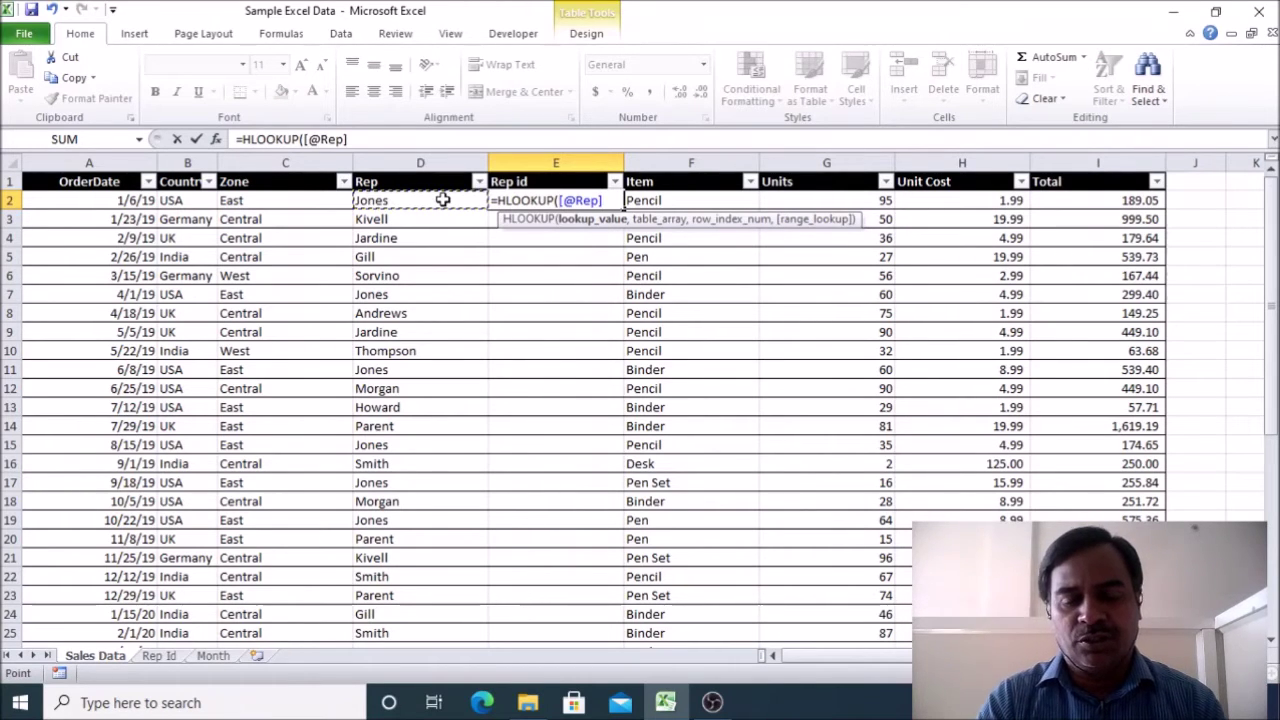
{"action": "type", "text": ","}
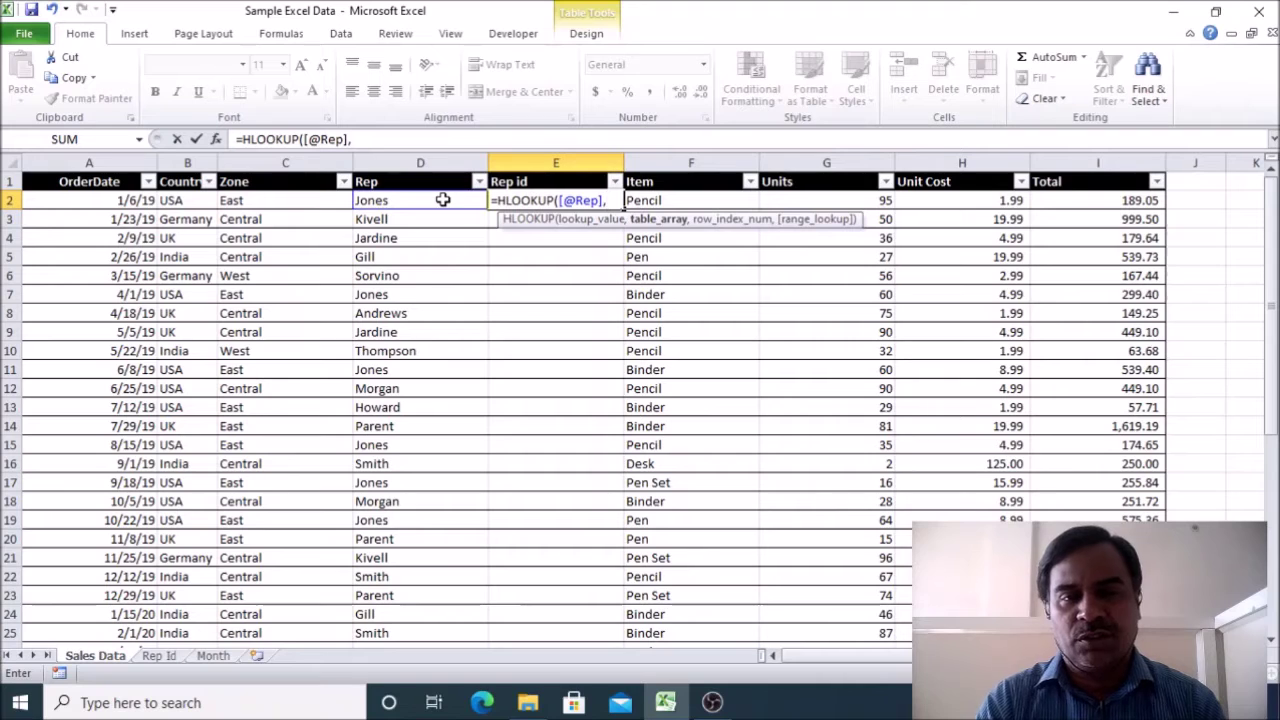
Step: Set the HLOOKUP table array to the Rep Id sheet's range $F$1:$P$2 and the row index number to 2
{"action": "left_click", "coordinate": [156, 659]}
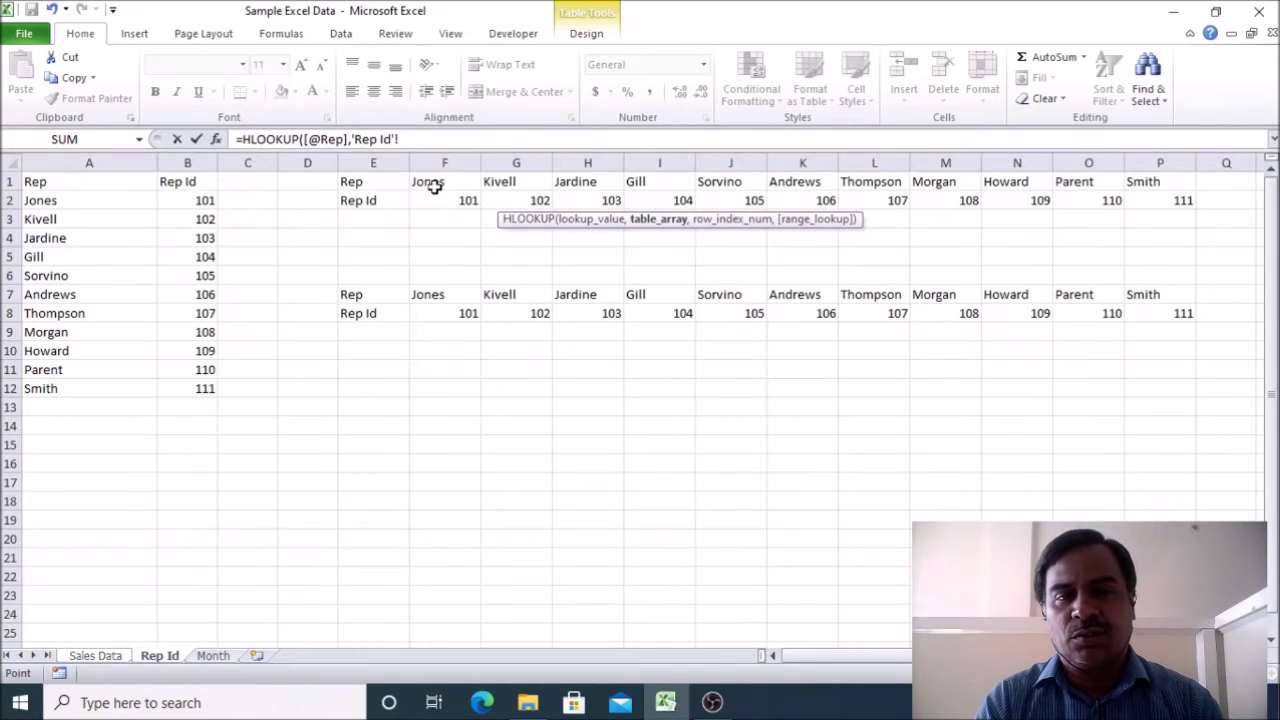
{"action": "left_click_drag", "start_coordinate": [441, 181], "coordinate": [1137, 200]}
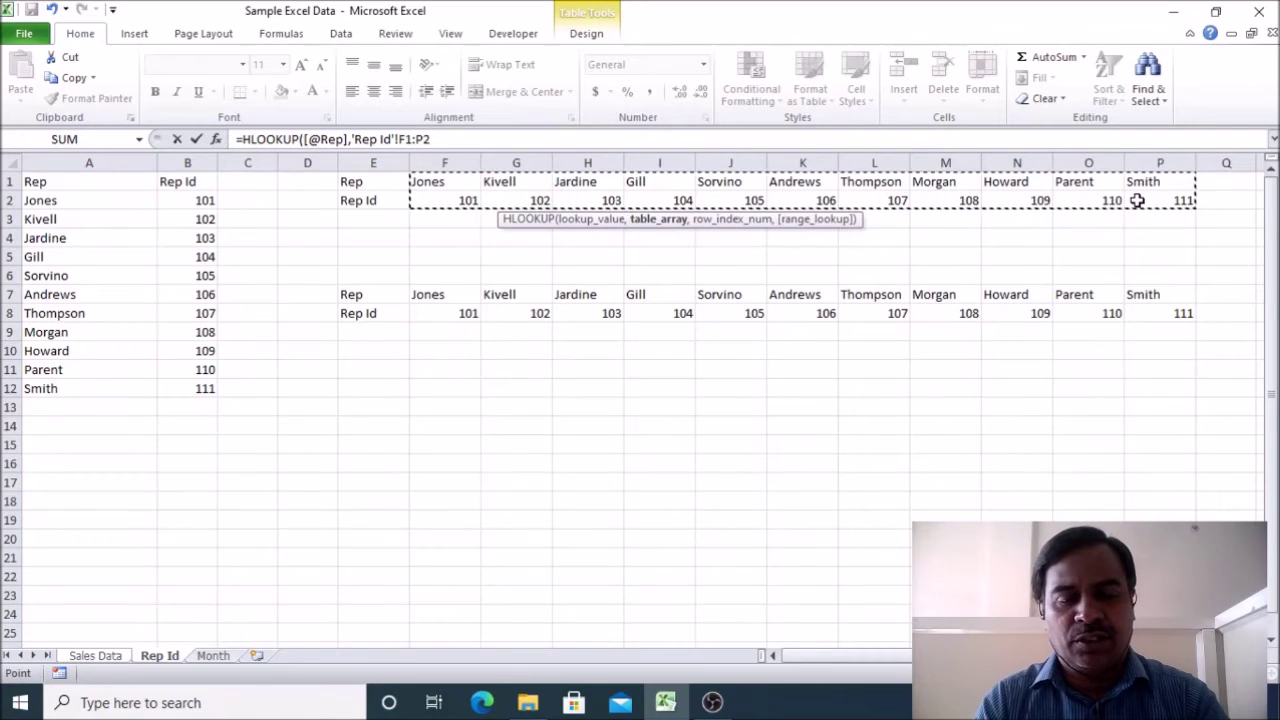
{"action": "key", "text": "F4"}
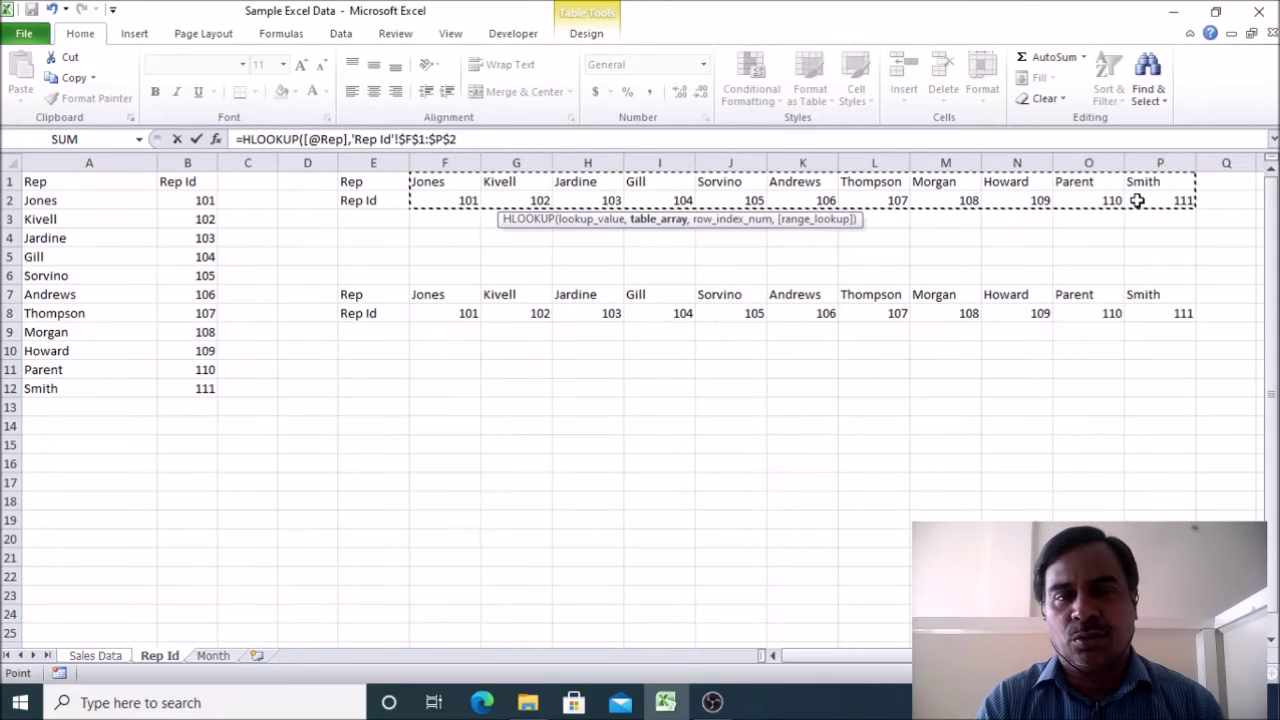
{"action": "left_click", "coordinate": [476, 137]}
{"action": "type", "text": ","}
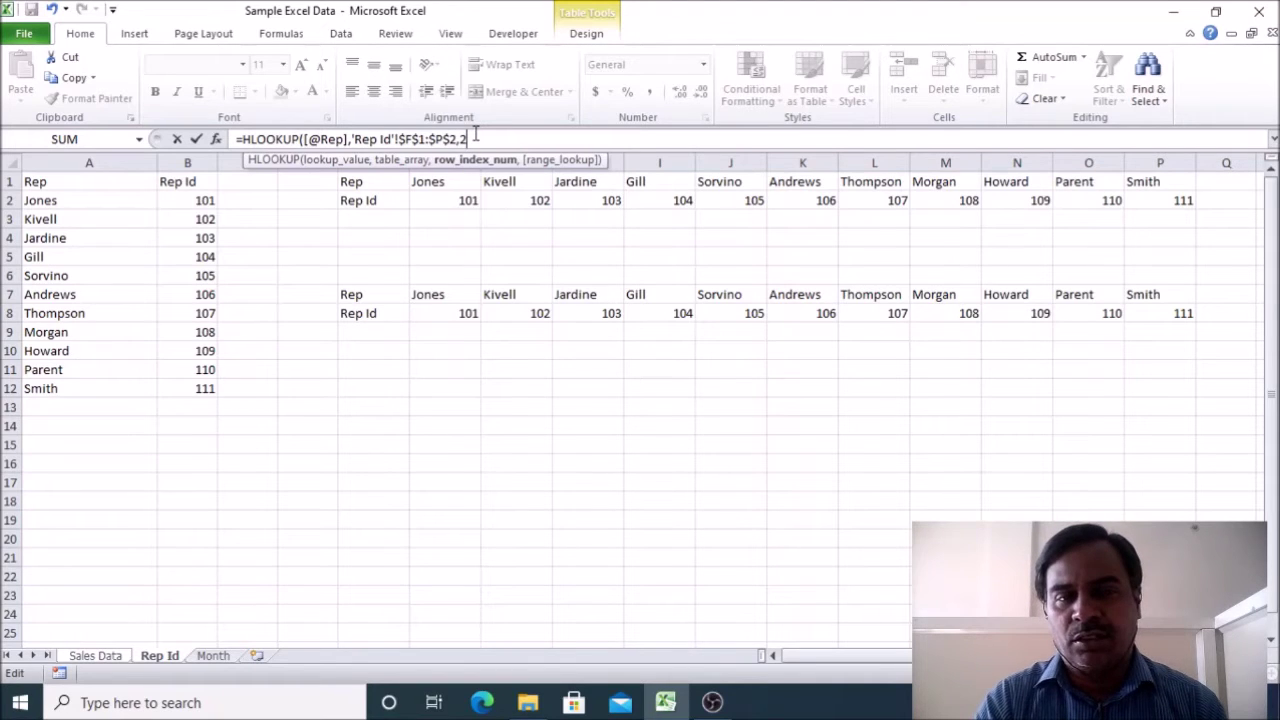
{"action": "type", "text": "2,"}
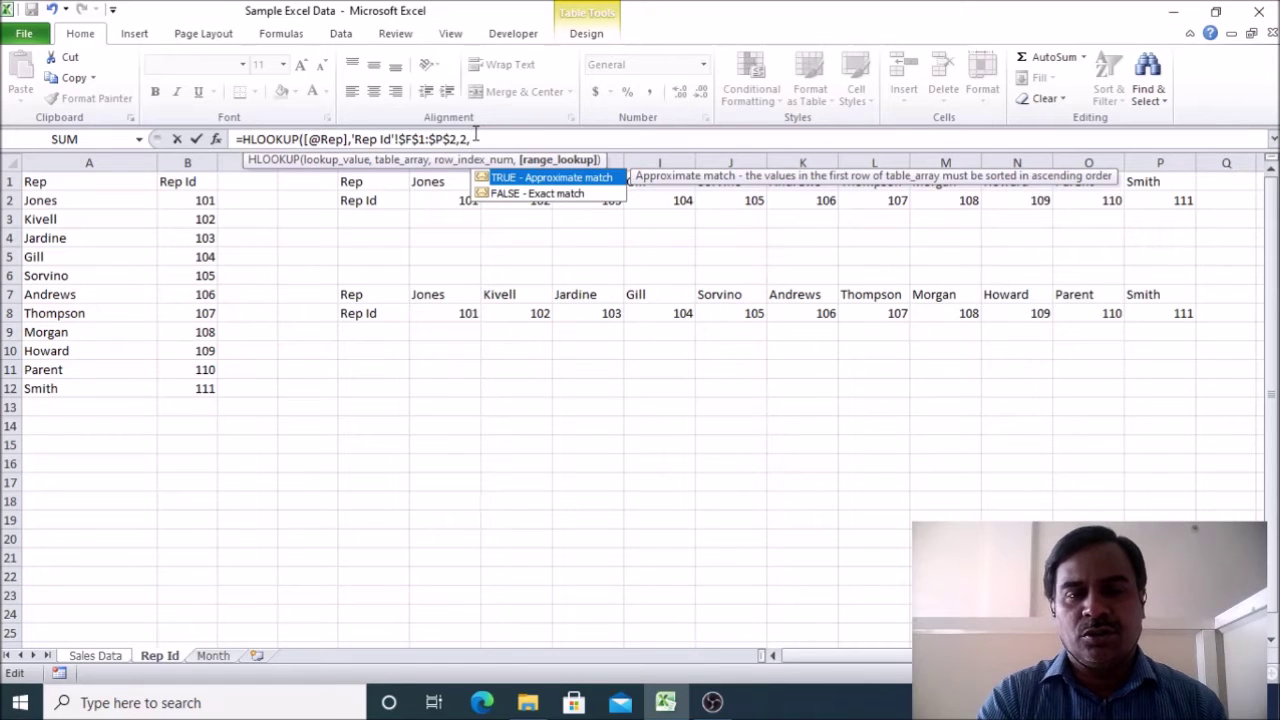
Step: Complete the HLOOKUP formula in E2 with range lookup 0 for an exact match and fill the Rep id column
{"action": "type", "text": "0)"}
{"action": "key", "text": "Return"}
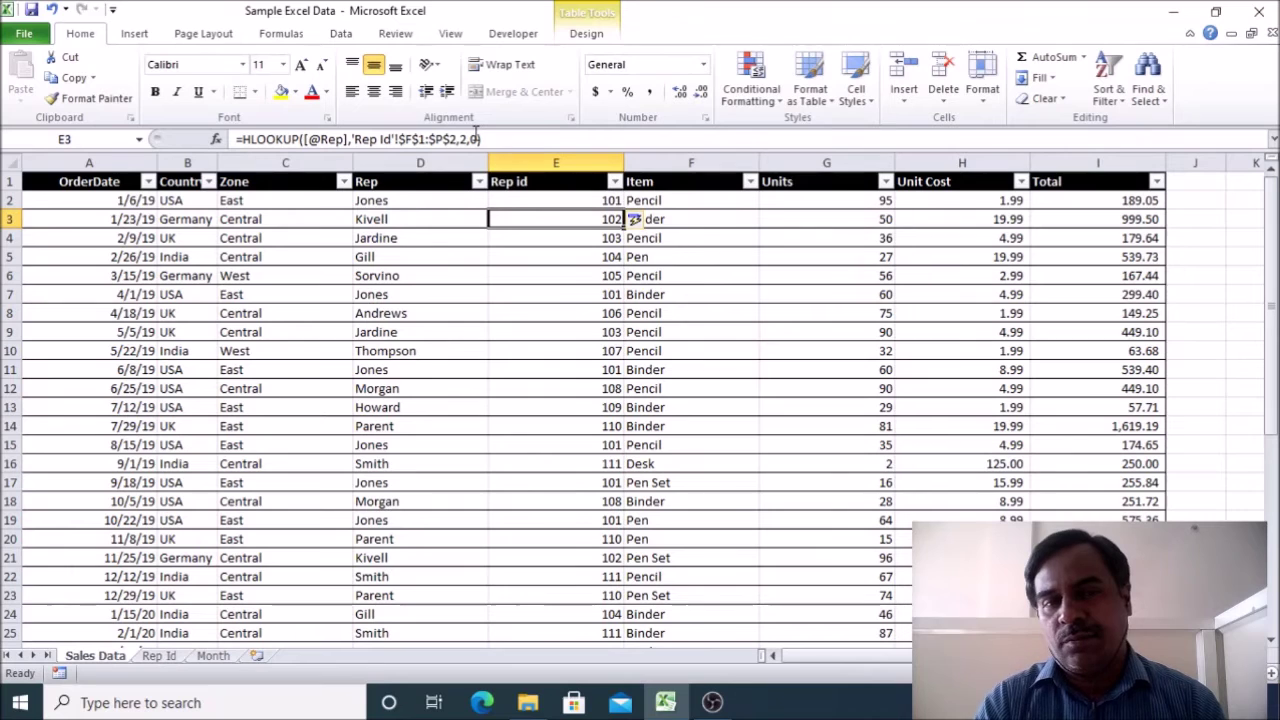
Step: Examine the HLOOKUP results down the Rep id column and return to its header
{"action": "left_click", "coordinate": [569, 320]}
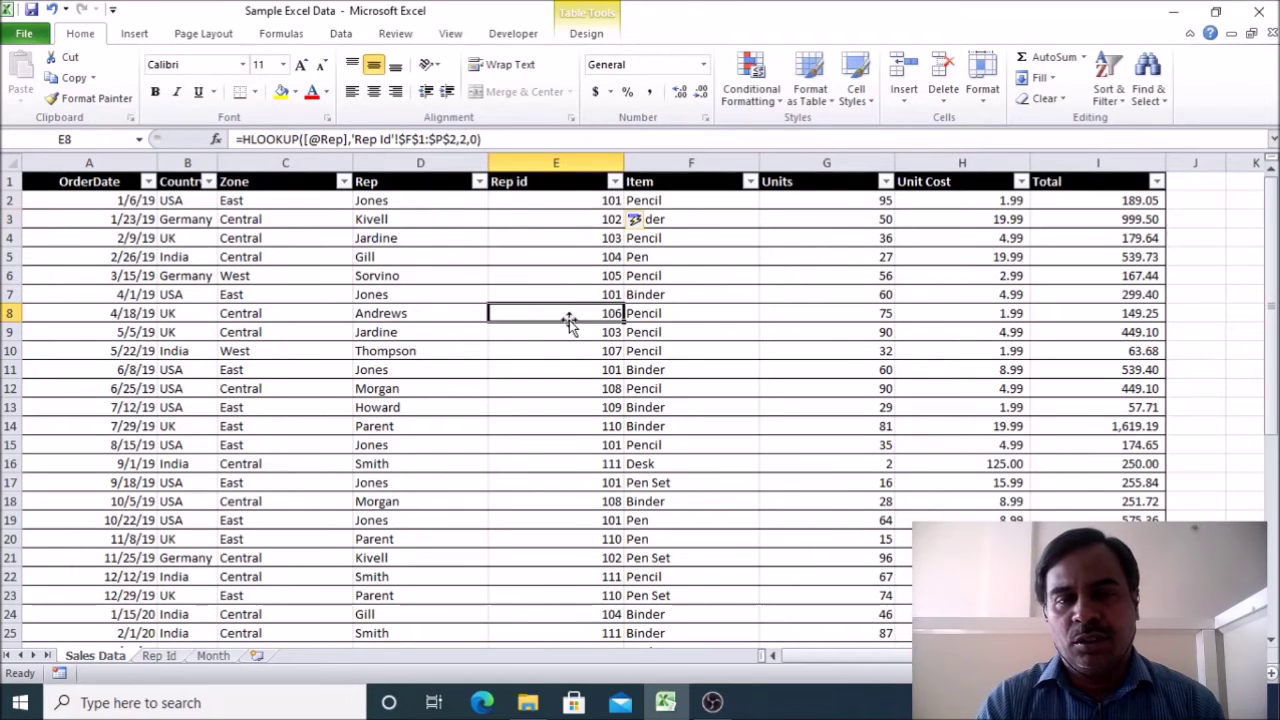
{"action": "key", "text": "Down"}
{"action": "key", "text": "Down"}
{"action": "key", "text": "Down"}
{"action": "key", "text": "Down"}
{"action": "key", "text": "Down"}
{"action": "key", "text": "Down"}
{"action": "key", "text": "Down"}
{"action": "key", "text": "Down"}
{"action": "key", "text": "Down"}
{"action": "key", "text": "Down"}
{"action": "key", "text": "Down"}
{"action": "key", "text": "Down"}
{"action": "key", "text": "Down"}
{"action": "key", "text": "Down"}
{"action": "key", "text": "Down"}
{"action": "key", "text": "Down"}
{"action": "key", "text": "Down"}
{"action": "key", "text": "Down"}
{"action": "key", "text": "Down"}
{"action": "key", "text": "Down"}
{"action": "key", "text": "Down"}
{"action": "key", "text": "Down"}
{"action": "key", "text": "Down"}
{"action": "key", "text": "Down"}
{"action": "key", "text": "Down"}
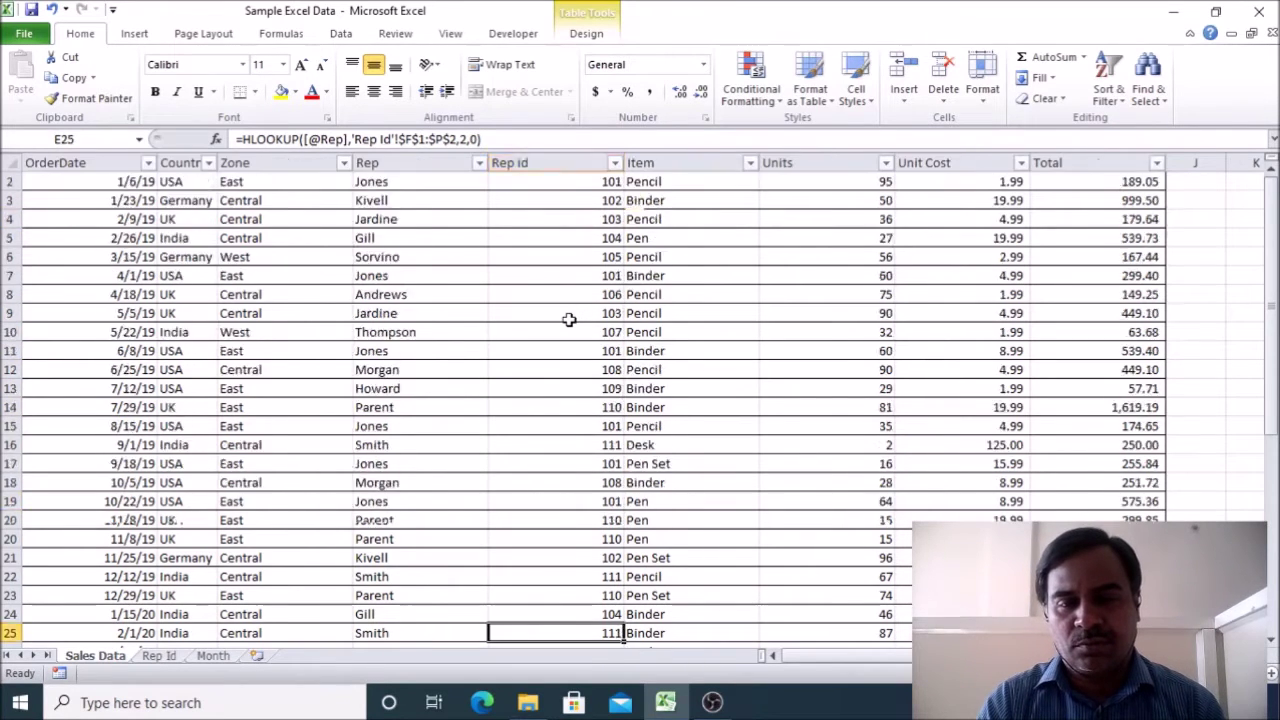
{"action": "key", "text": "ctrl+Up"}
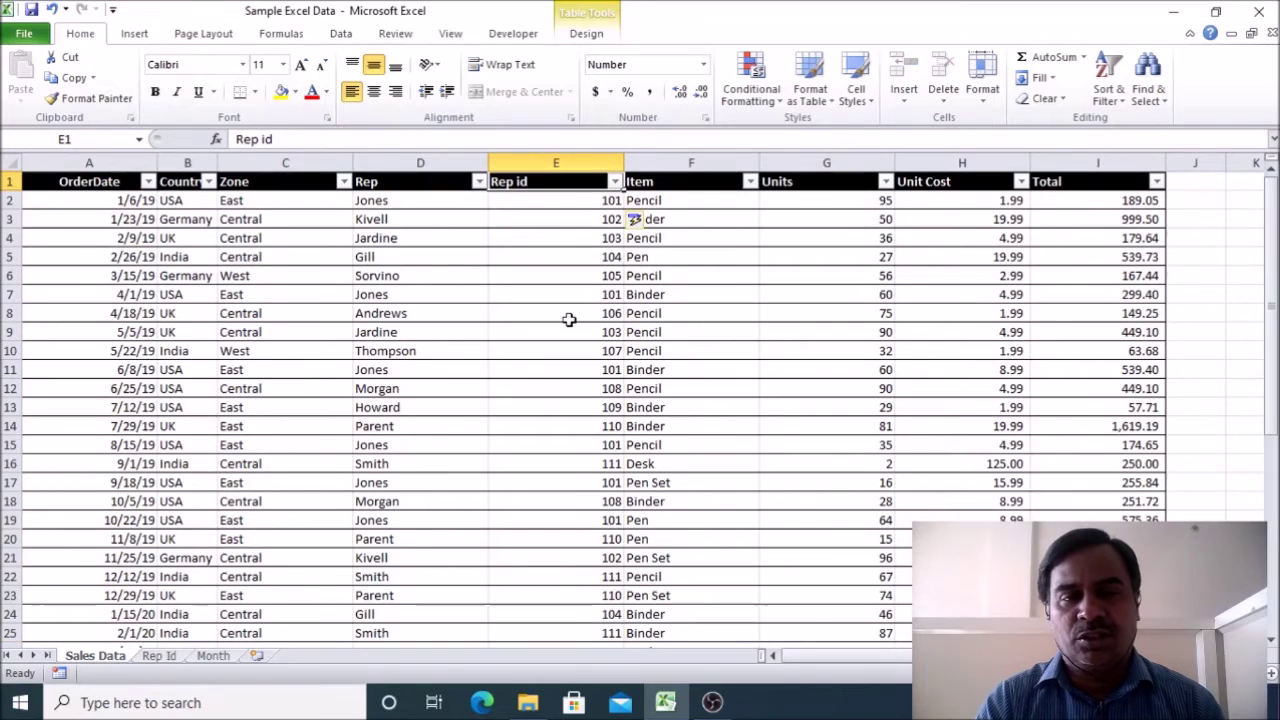
Step: Insert two blank columns between OrderDate and Country on Sales Data
{"action": "left_click", "coordinate": [191, 158]}
{"action": "right_click", "coordinate": [193, 165]}
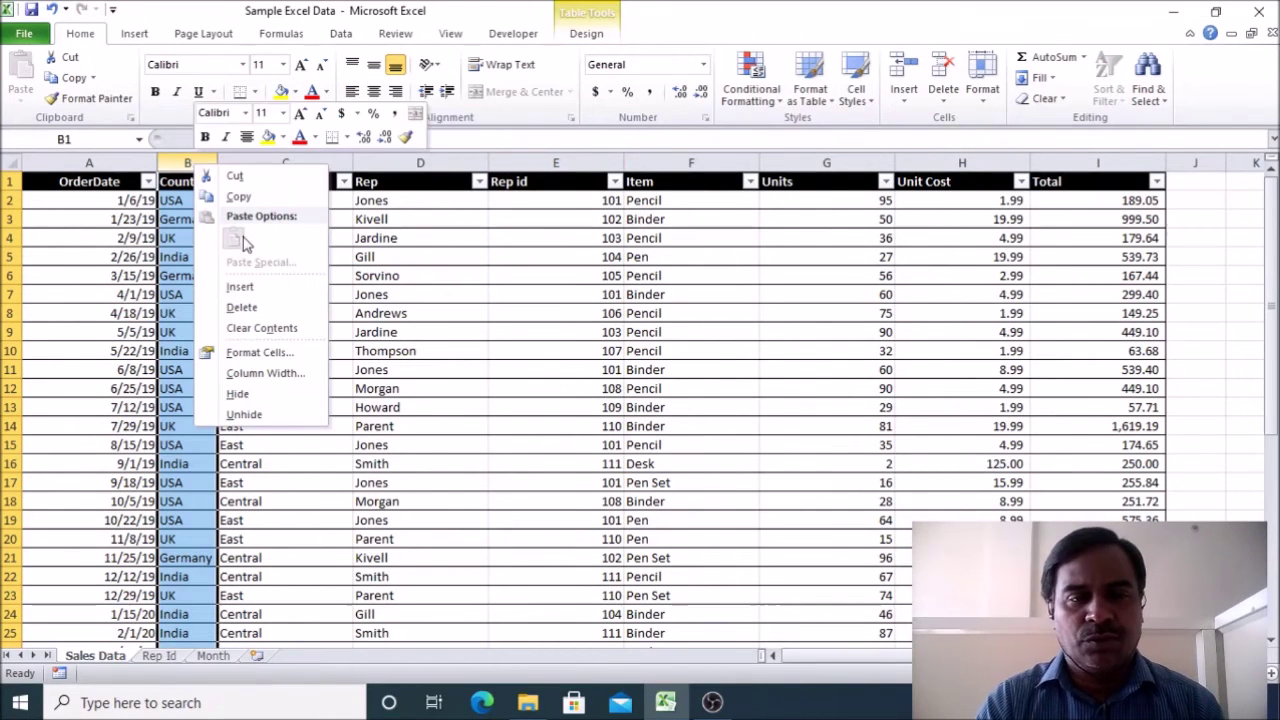
{"action": "left_click", "coordinate": [255, 293]}
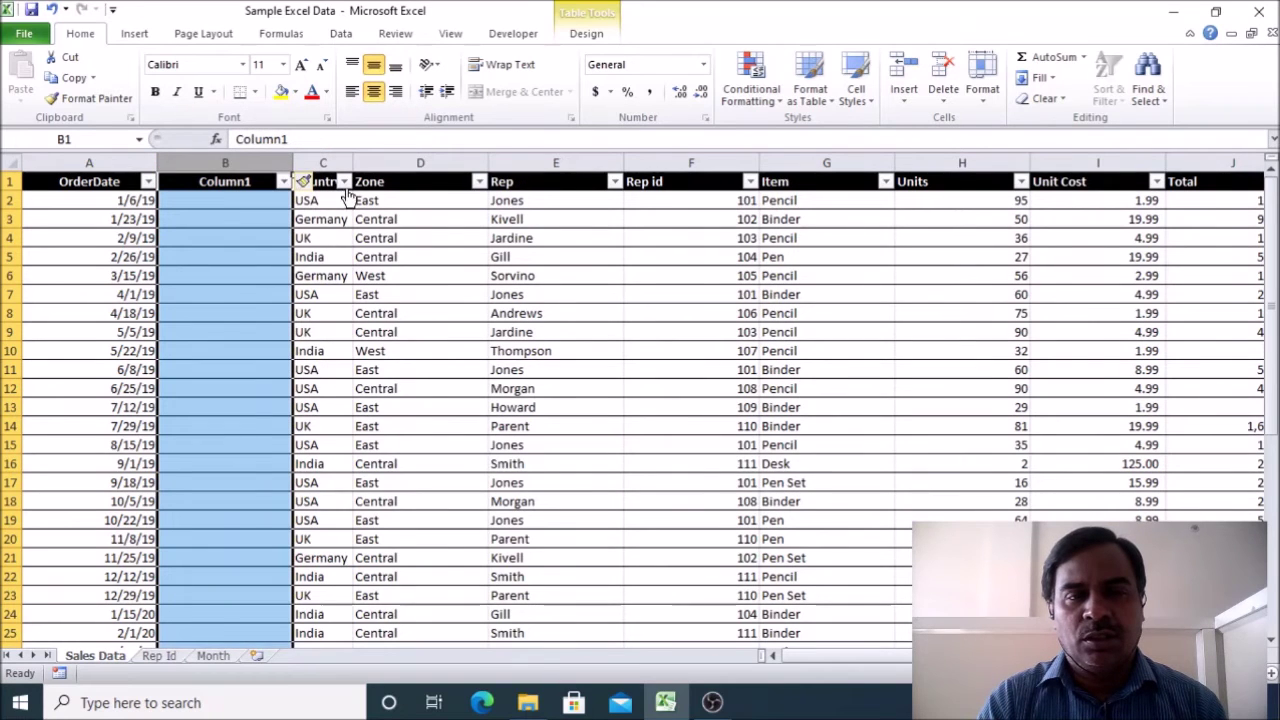
{"action": "left_click", "coordinate": [320, 160]}
{"action": "right_click", "coordinate": [322, 163]}
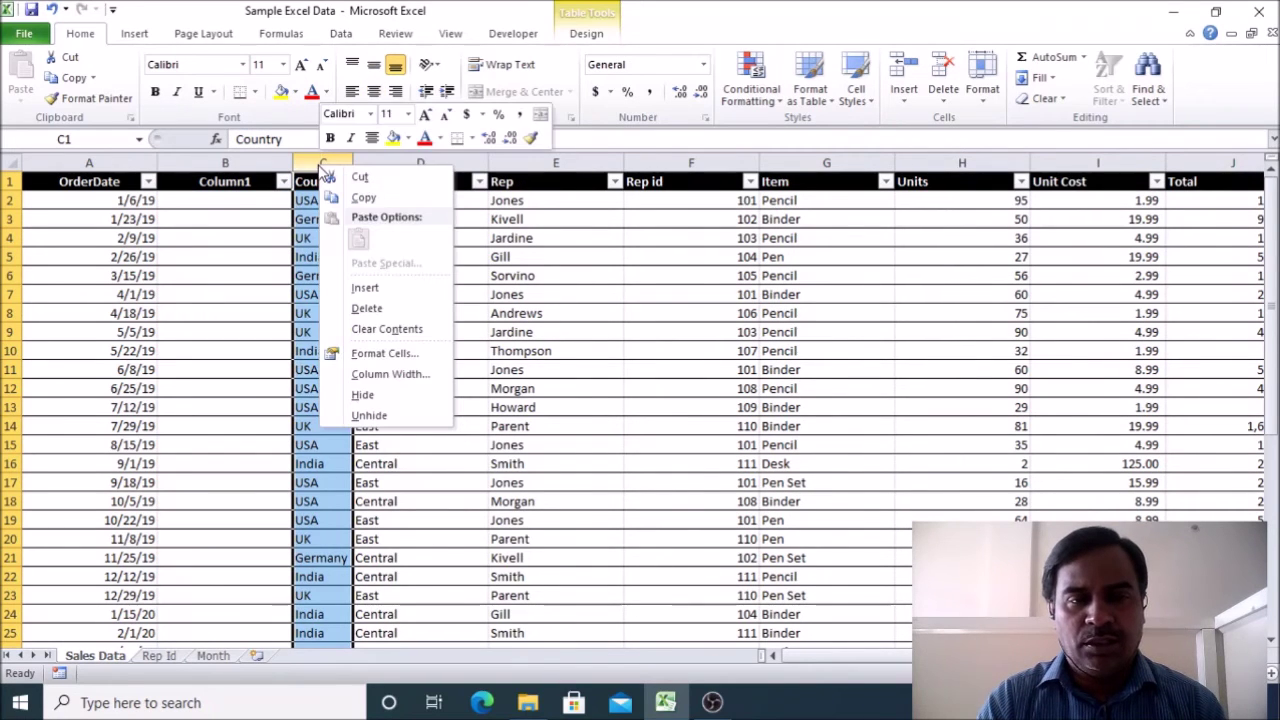
{"action": "left_click", "coordinate": [362, 288]}
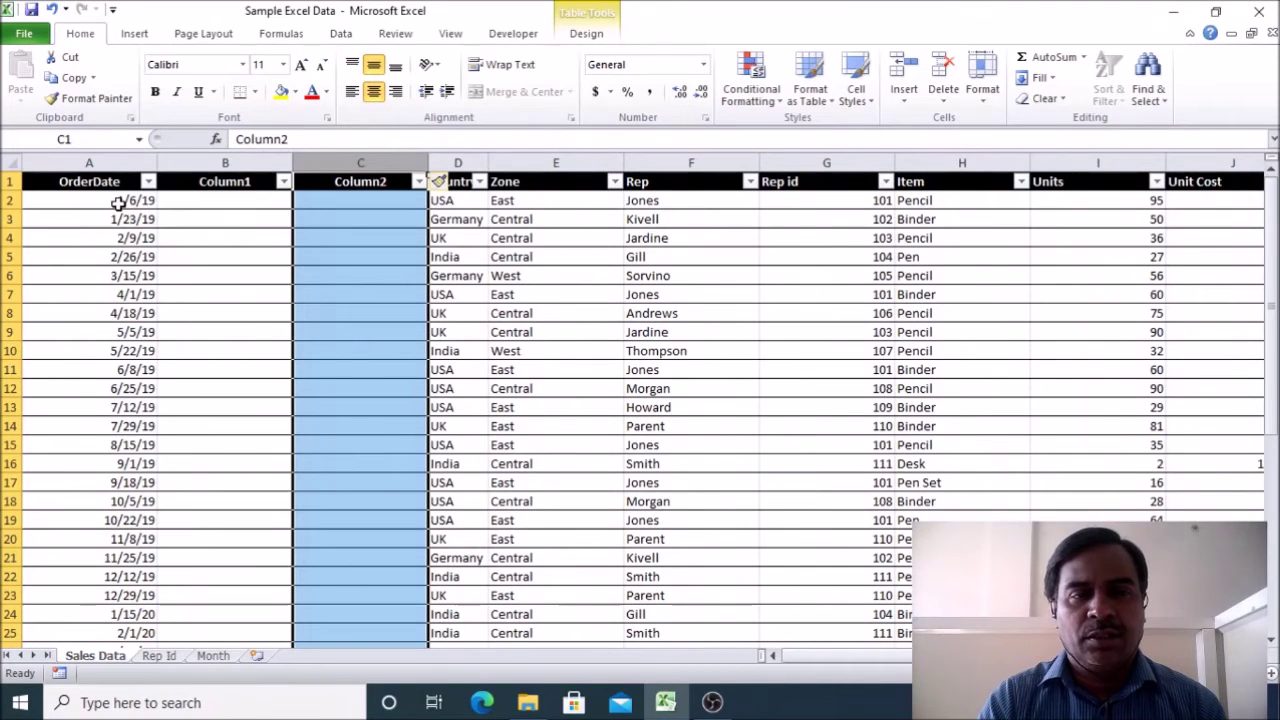
Step: Rename the first inserted column's header in B1 as "Month number"
{"action": "left_click", "coordinate": [120, 202]}
{"action": "left_click", "coordinate": [190, 203]}
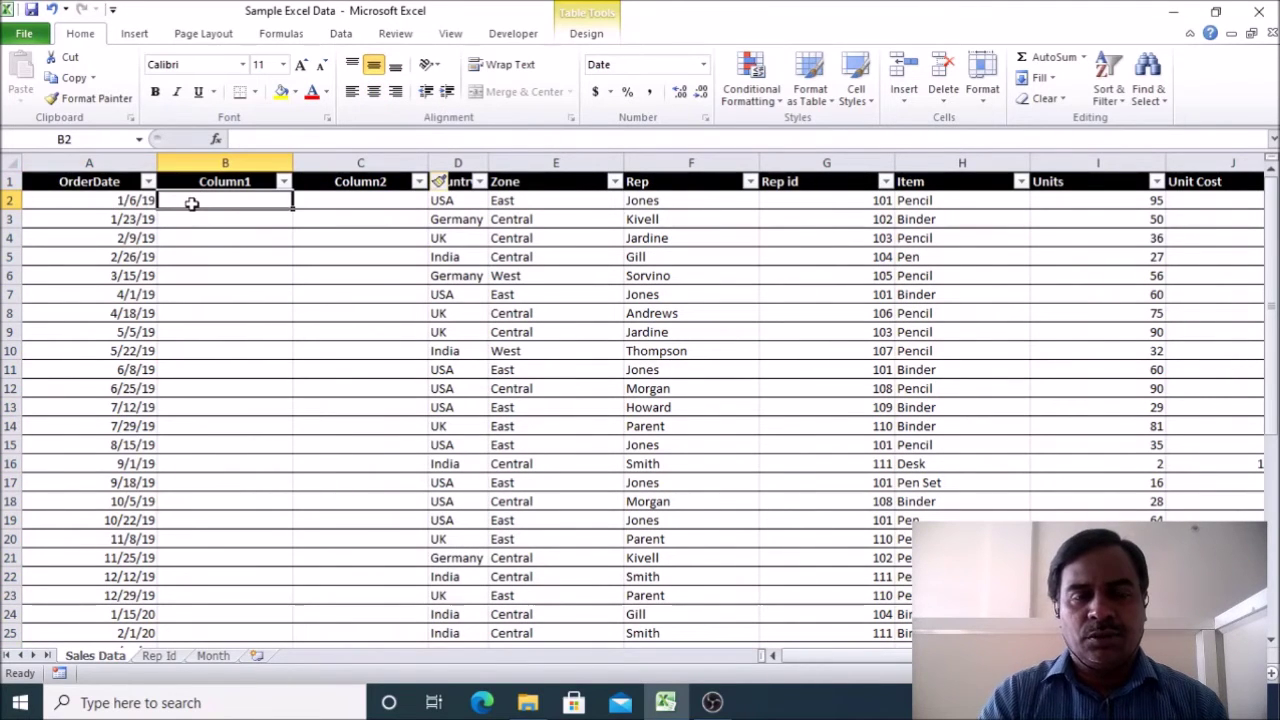
{"action": "key", "text": "Up"}
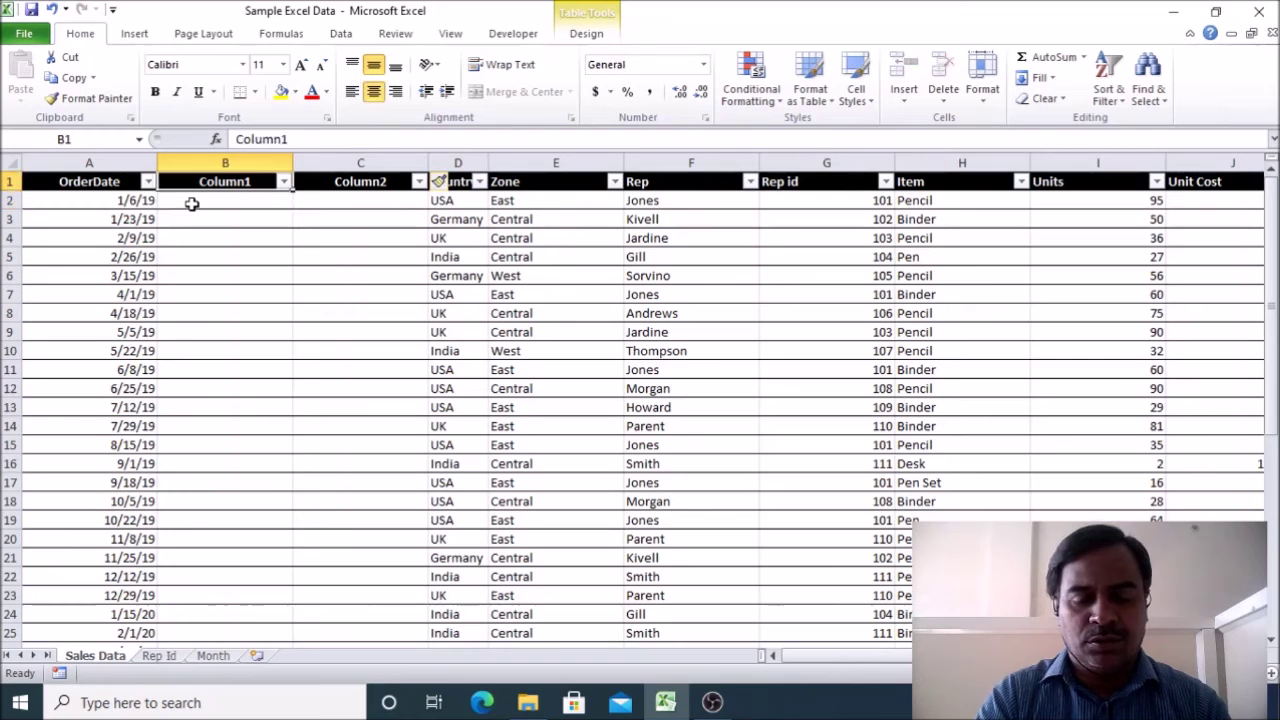
{"action": "type", "text": "Month n"}
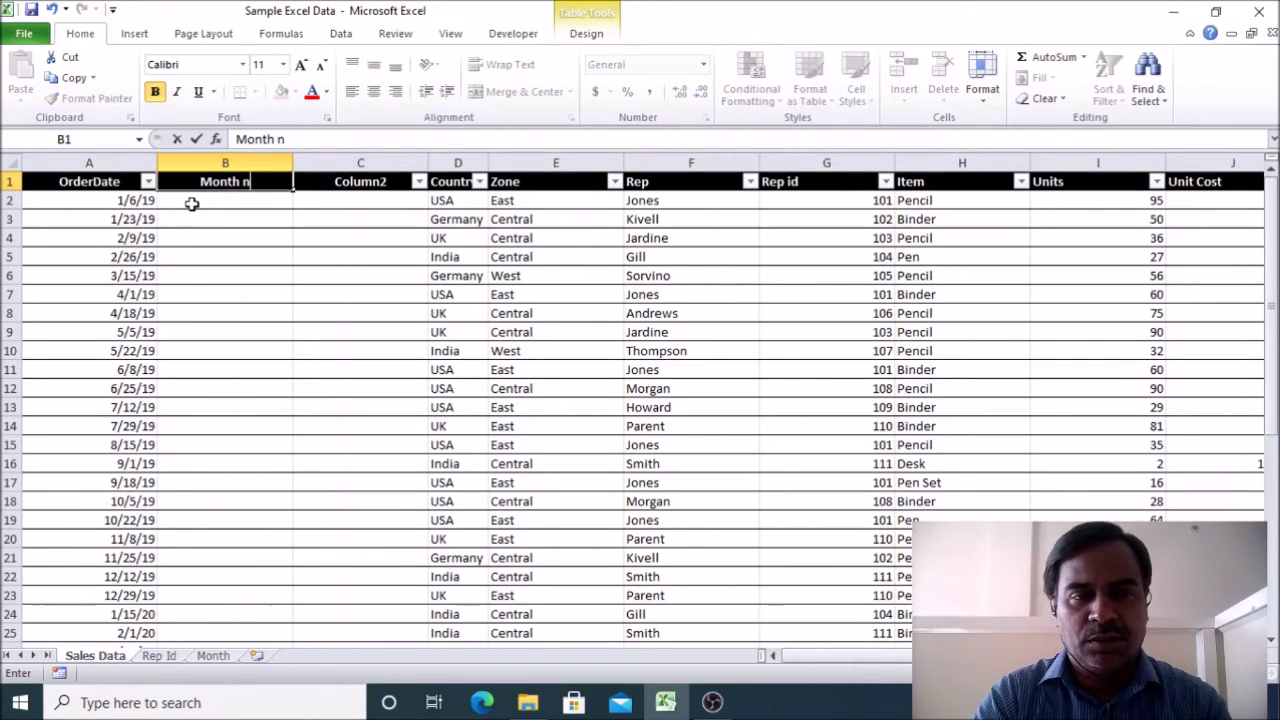
{"action": "type", "text": "umber"}
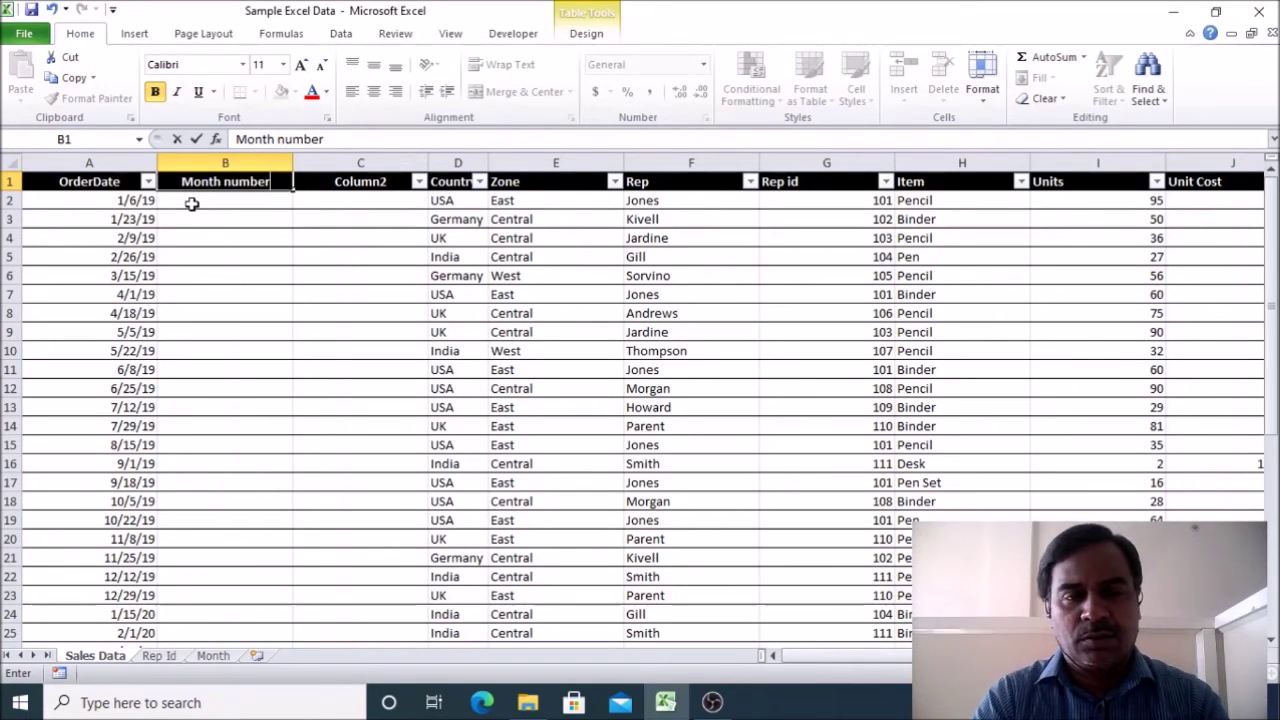
Step: Replace the second inserted column's header in C1 with "month Name"
{"action": "double_click", "coordinate": [306, 185]}
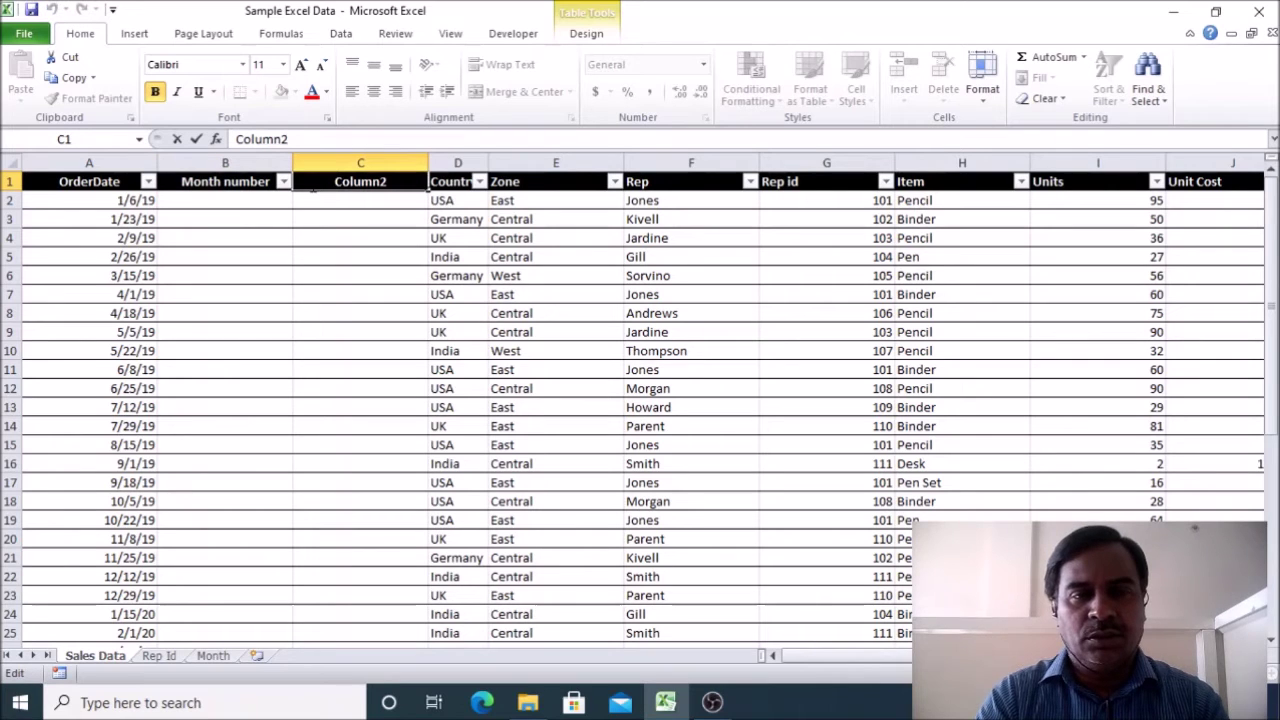
{"action": "key", "text": "Delete"}
{"action": "key", "text": "Delete"}
{"action": "key", "text": "Delete"}
{"action": "key", "text": "Delete"}
{"action": "key", "text": "Delete"}
{"action": "key", "text": "Delete"}
{"action": "key", "text": "Delete"}
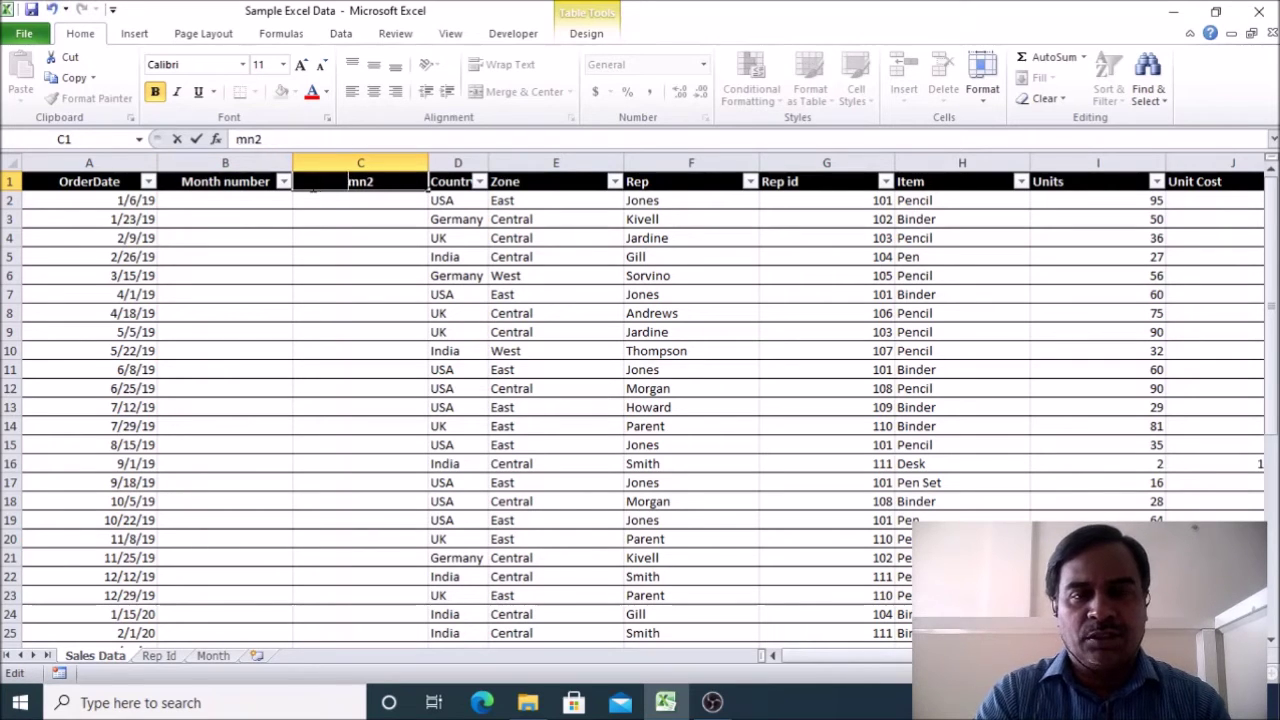
{"action": "type", "text": "month"}
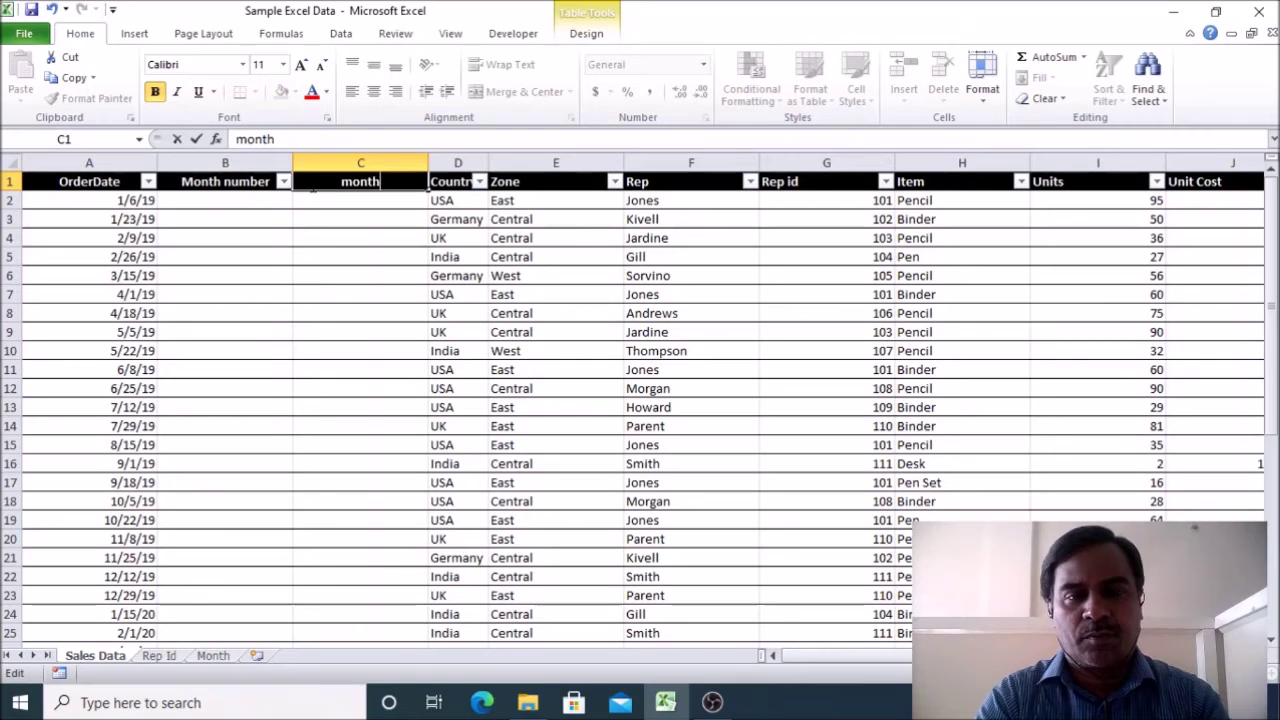
{"action": "type", "text": " Name"}
Step: Fill the Month number column with a MONTH formula in B2 that references the same row's OrderDate
{"action": "left_click", "coordinate": [255, 201]}
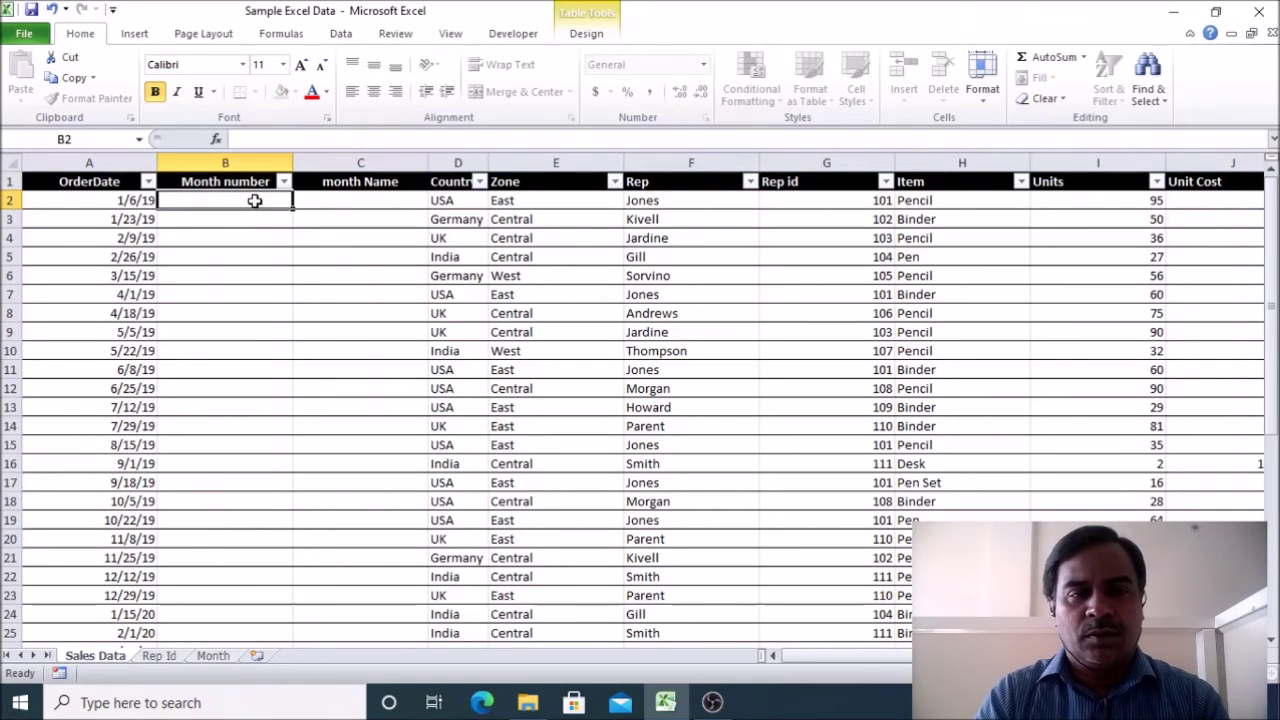
{"action": "type", "text": "="}
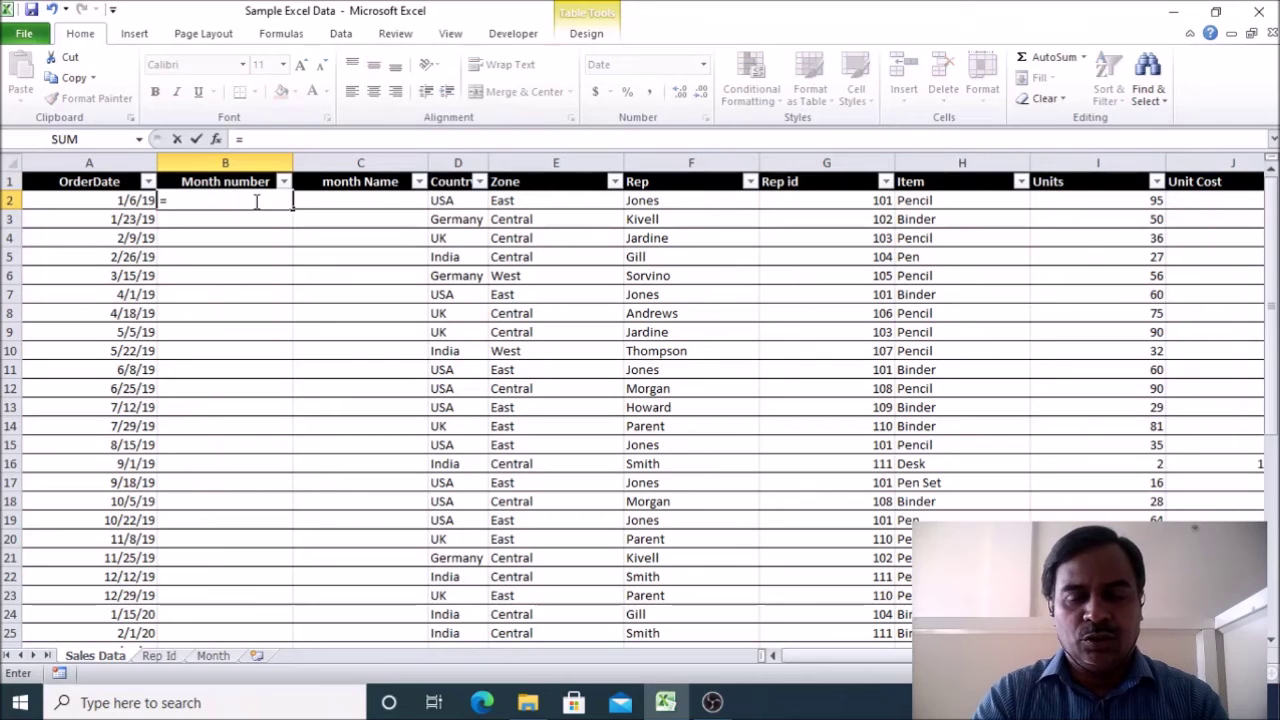
{"action": "type", "text": "month("}
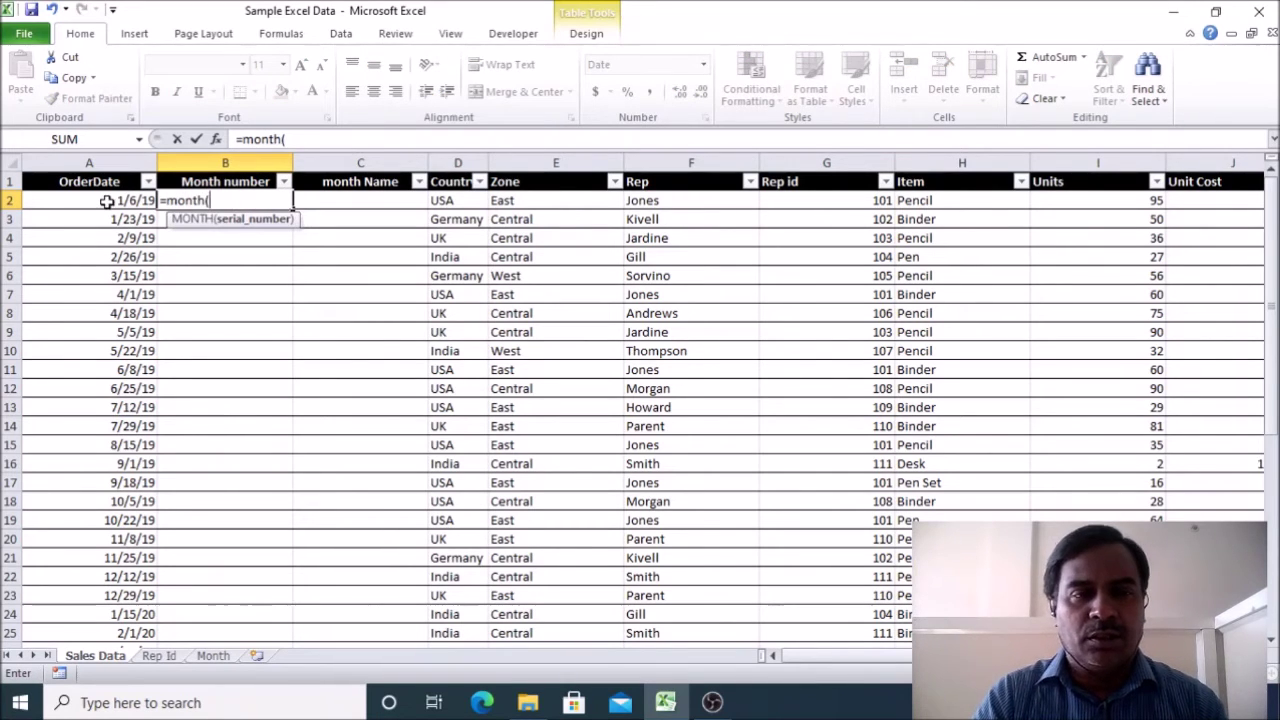
{"action": "left_click", "coordinate": [105, 201]}
{"action": "type", "text": ")"}
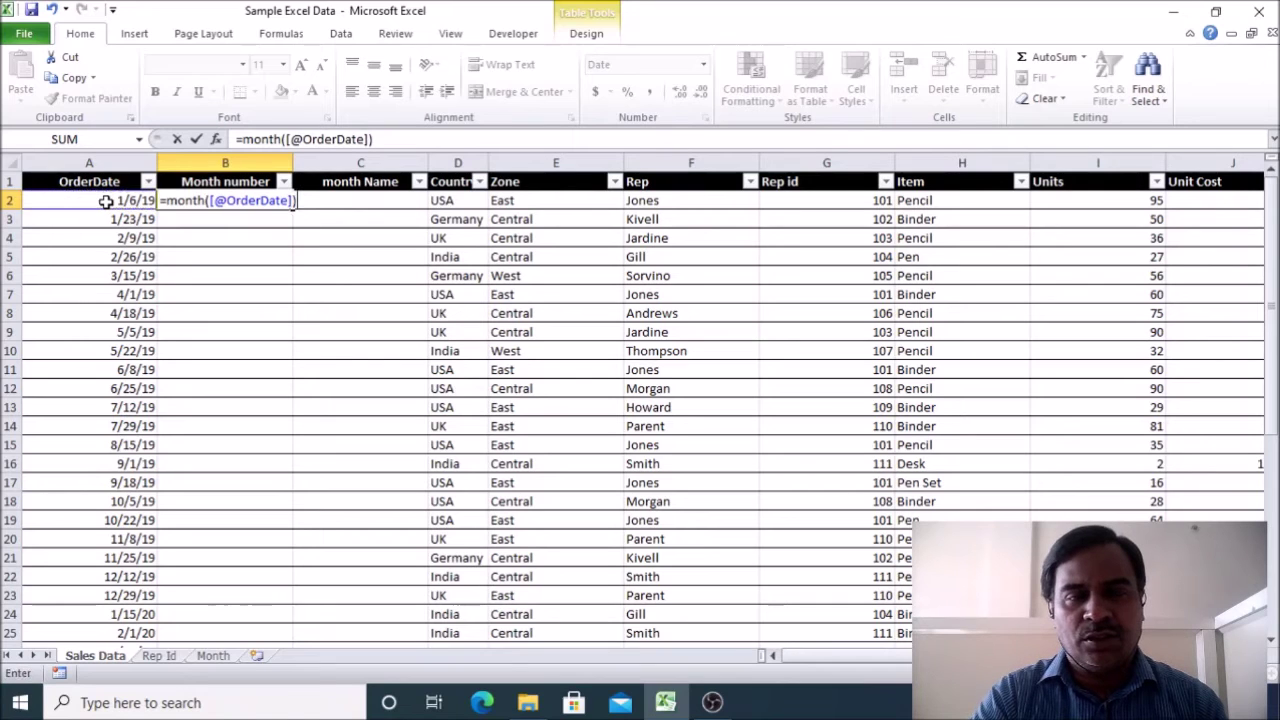
{"action": "key", "text": "Return"}
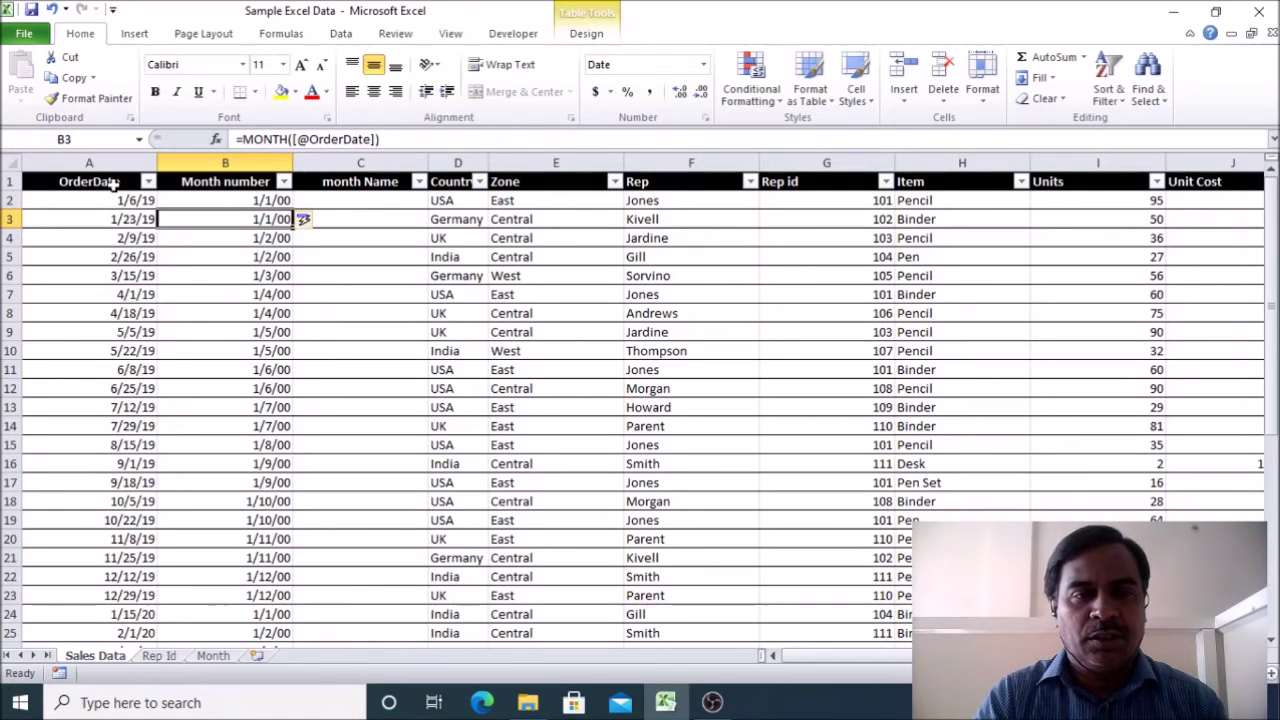
Step: Format all Month number cells from B2 downward as Number with 0 decimal places
{"action": "left_click", "coordinate": [243, 197]}
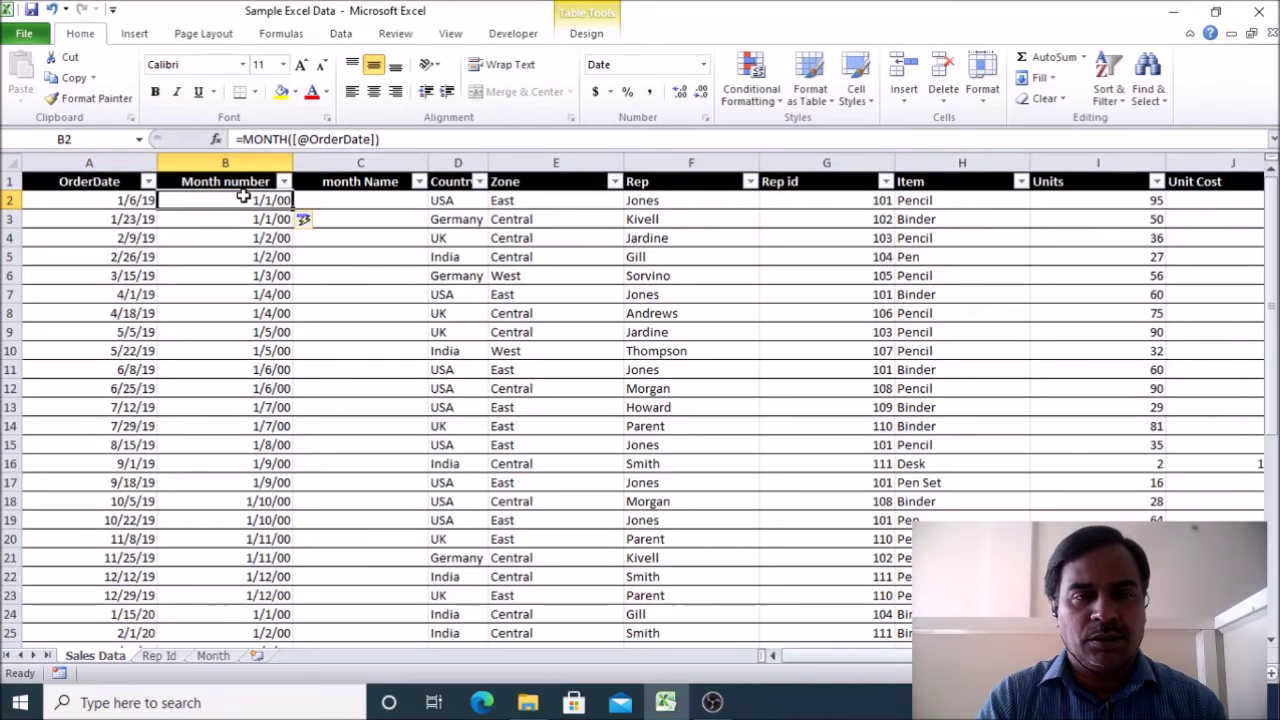
{"action": "key", "text": "ctrl+shift+Down"}
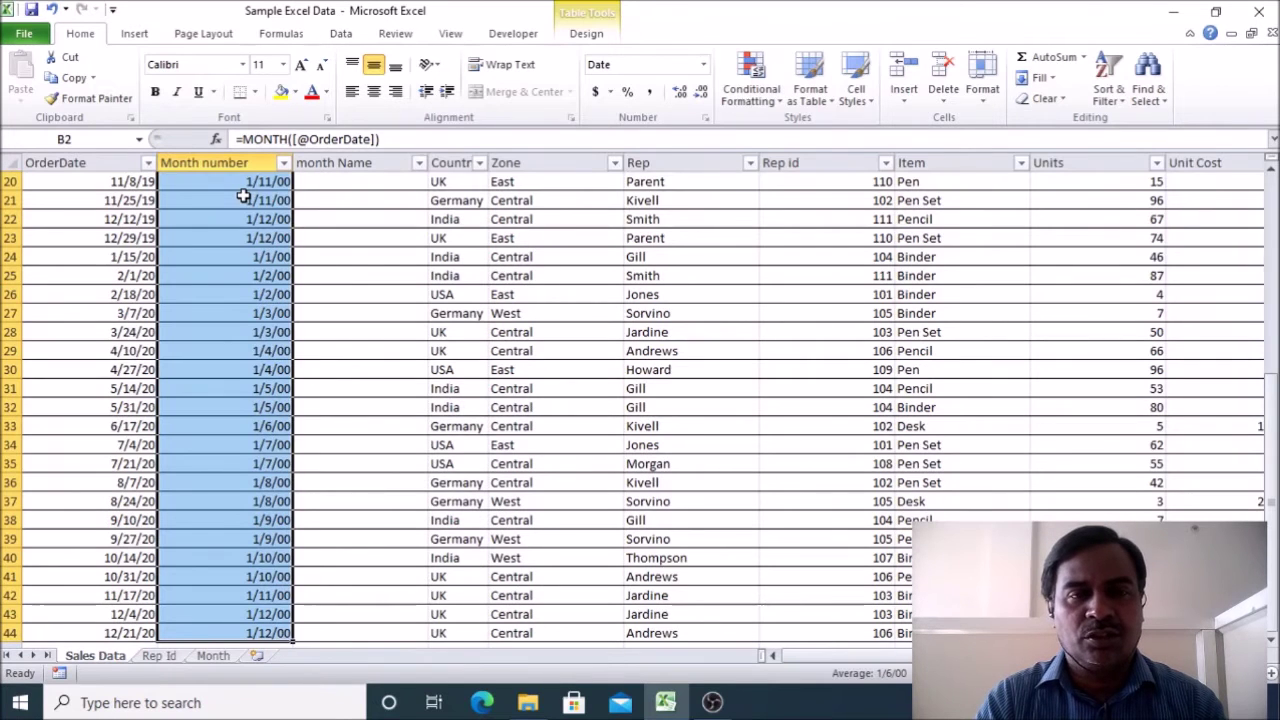
{"action": "right_click", "coordinate": [243, 197]}
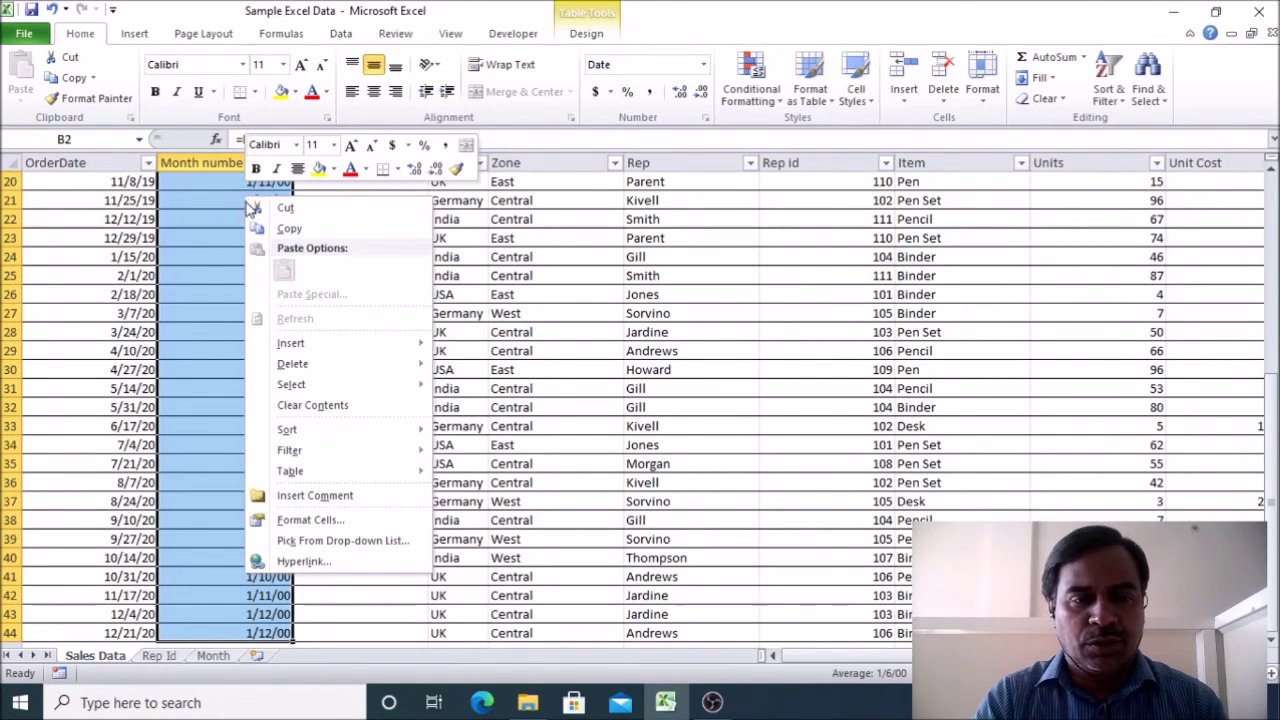
{"action": "mouse_move", "coordinate": [305, 365]}
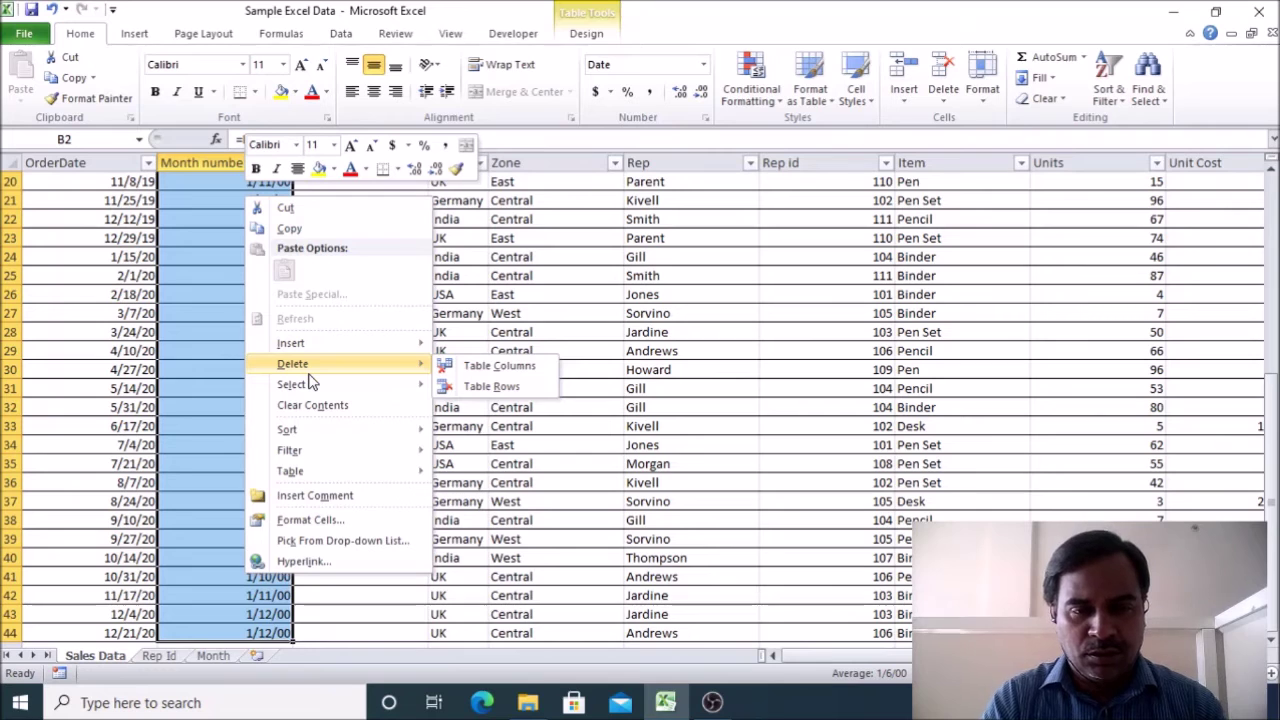
{"action": "left_click", "coordinate": [304, 520]}
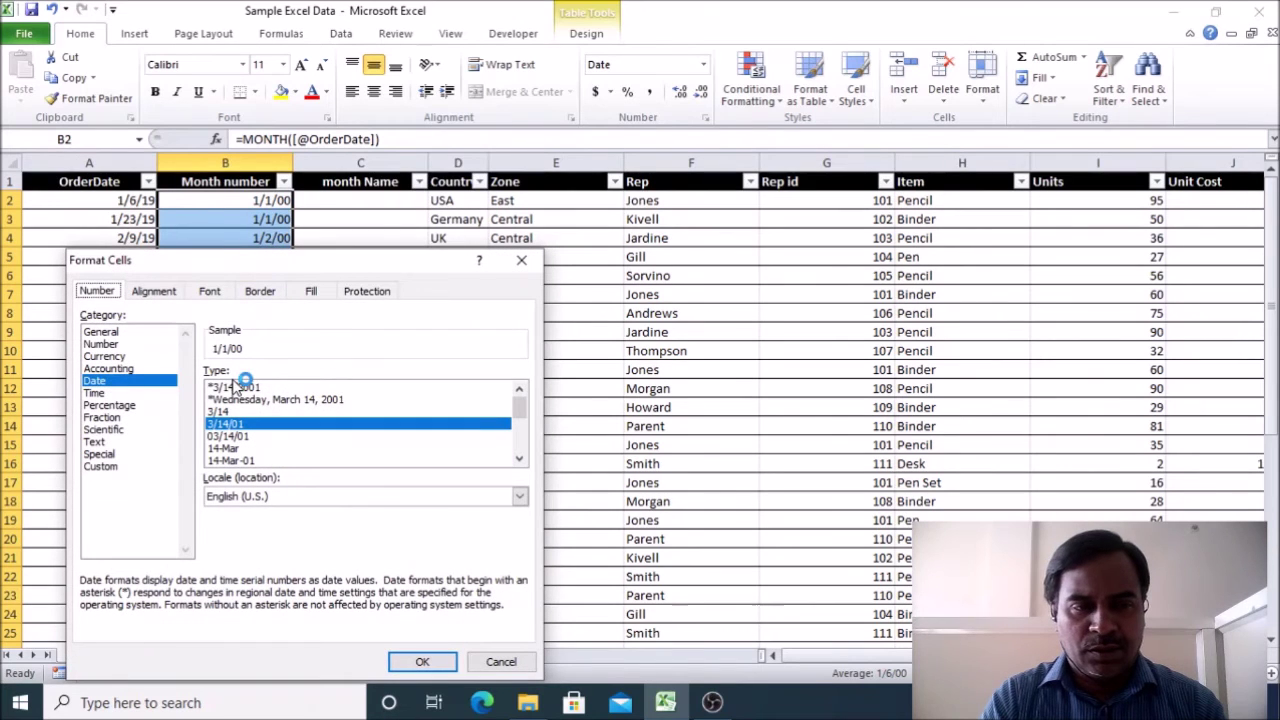
{"action": "left_click", "coordinate": [101, 344]}
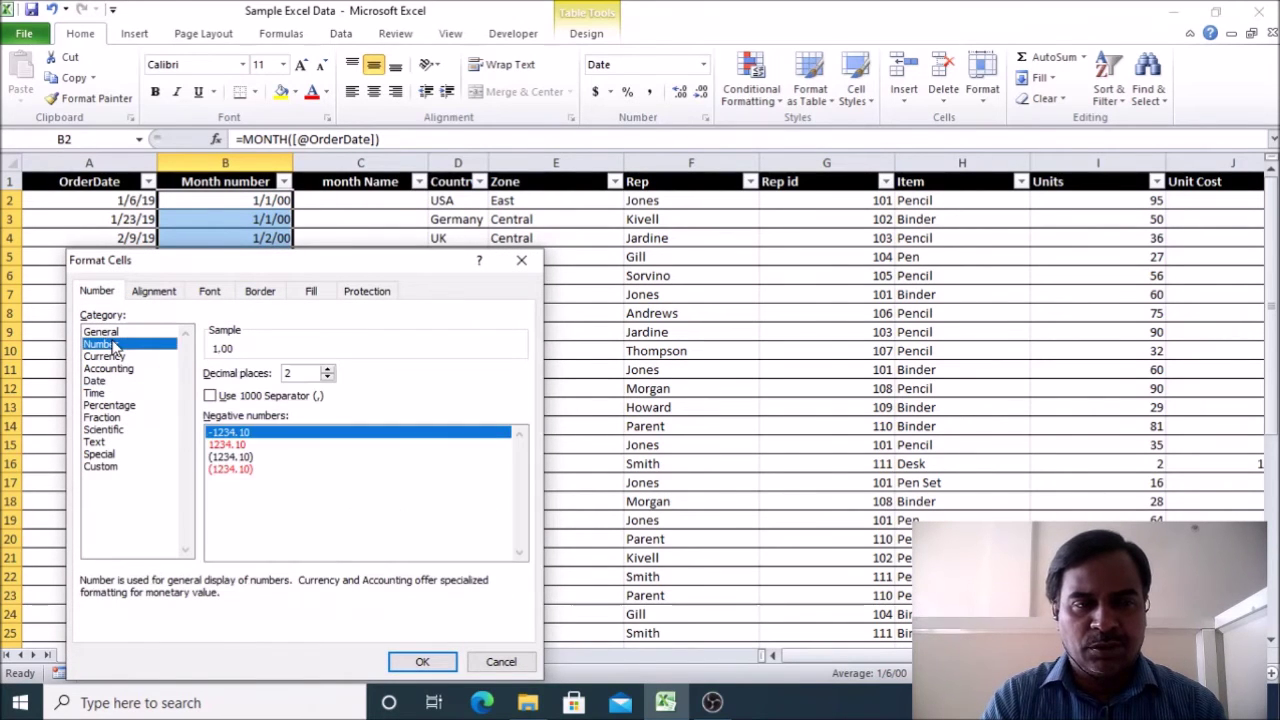
{"action": "left_click", "coordinate": [327, 377]}
{"action": "left_click", "coordinate": [327, 377]}
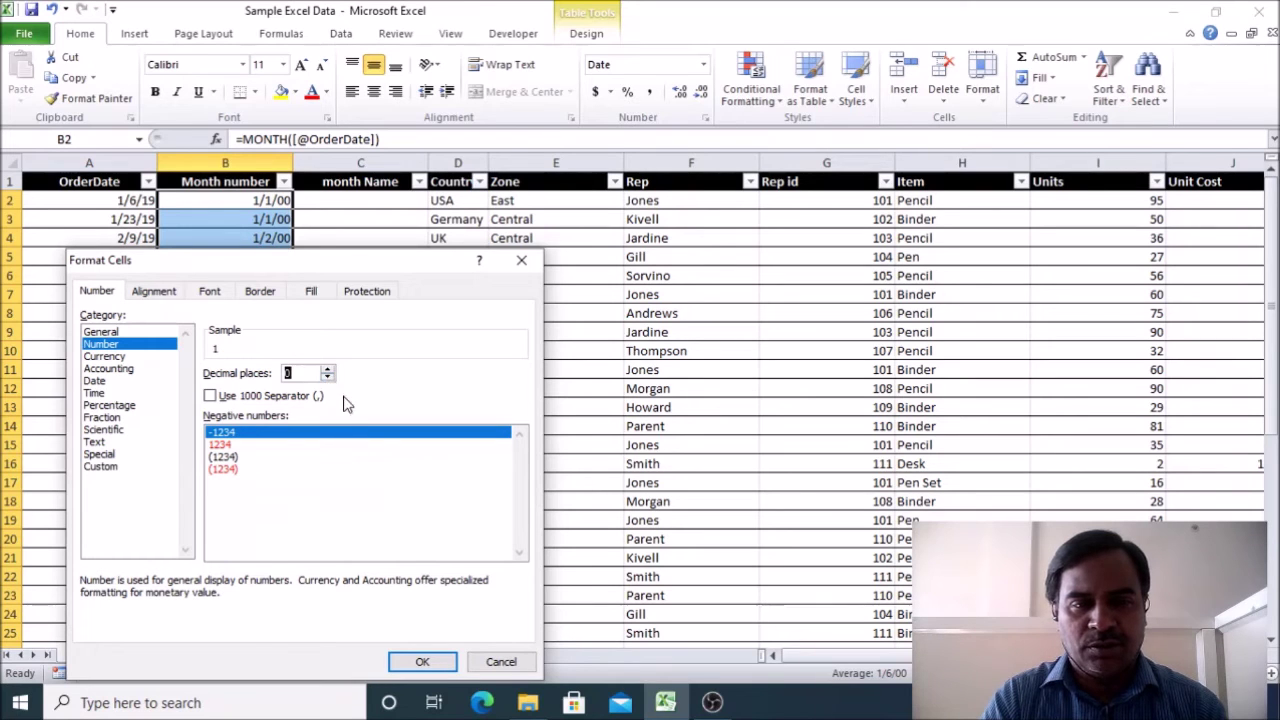
{"action": "left_click", "coordinate": [422, 661]}
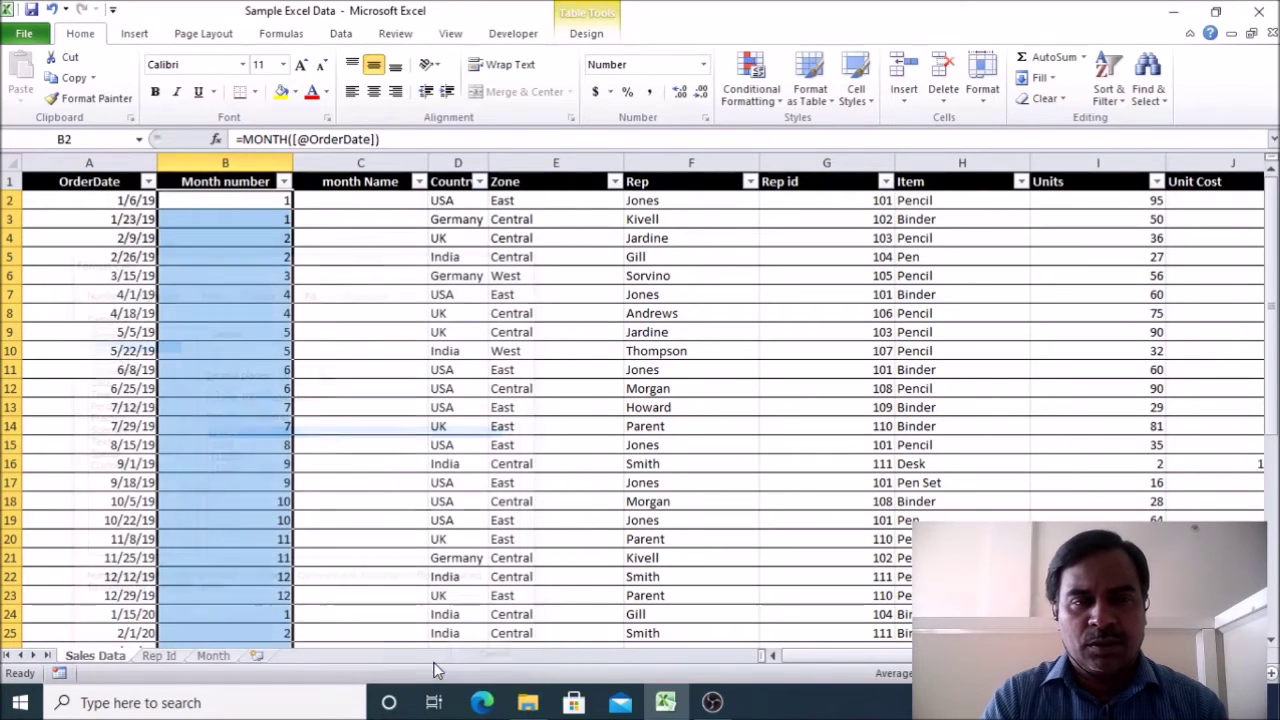
{"action": "left_click", "coordinate": [228, 313]}
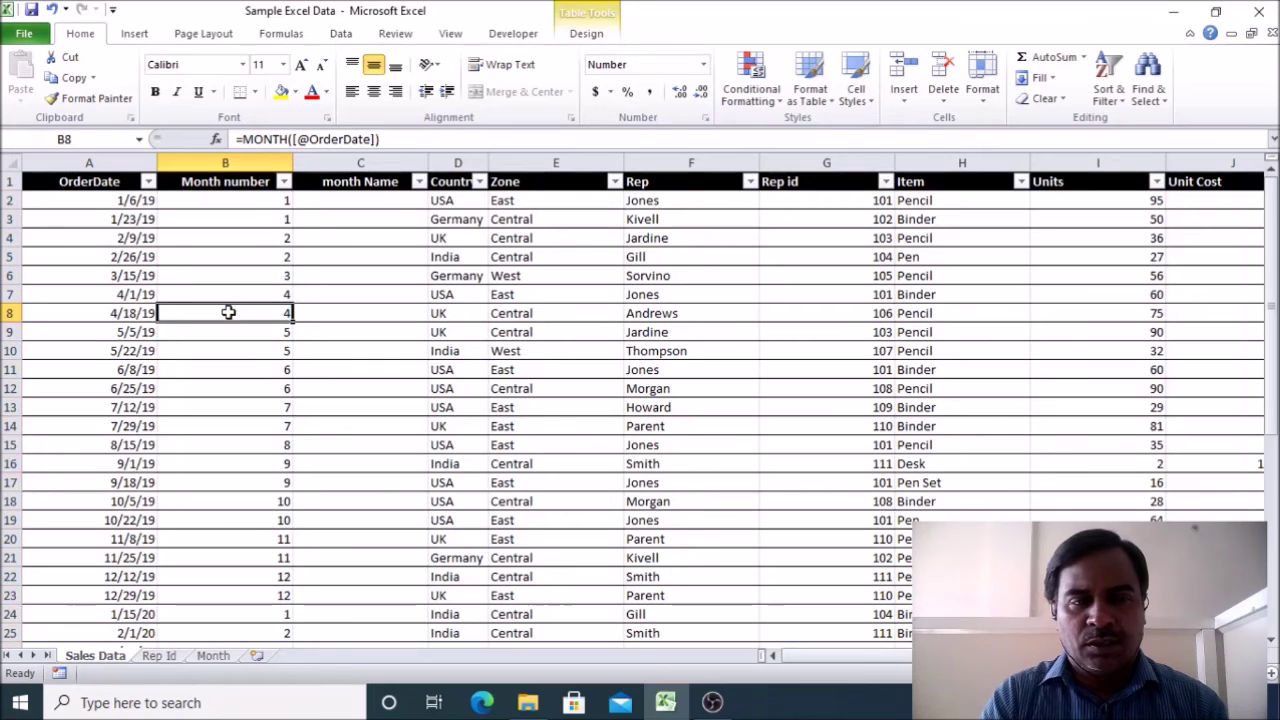
{"action": "left_click", "coordinate": [133, 313]}
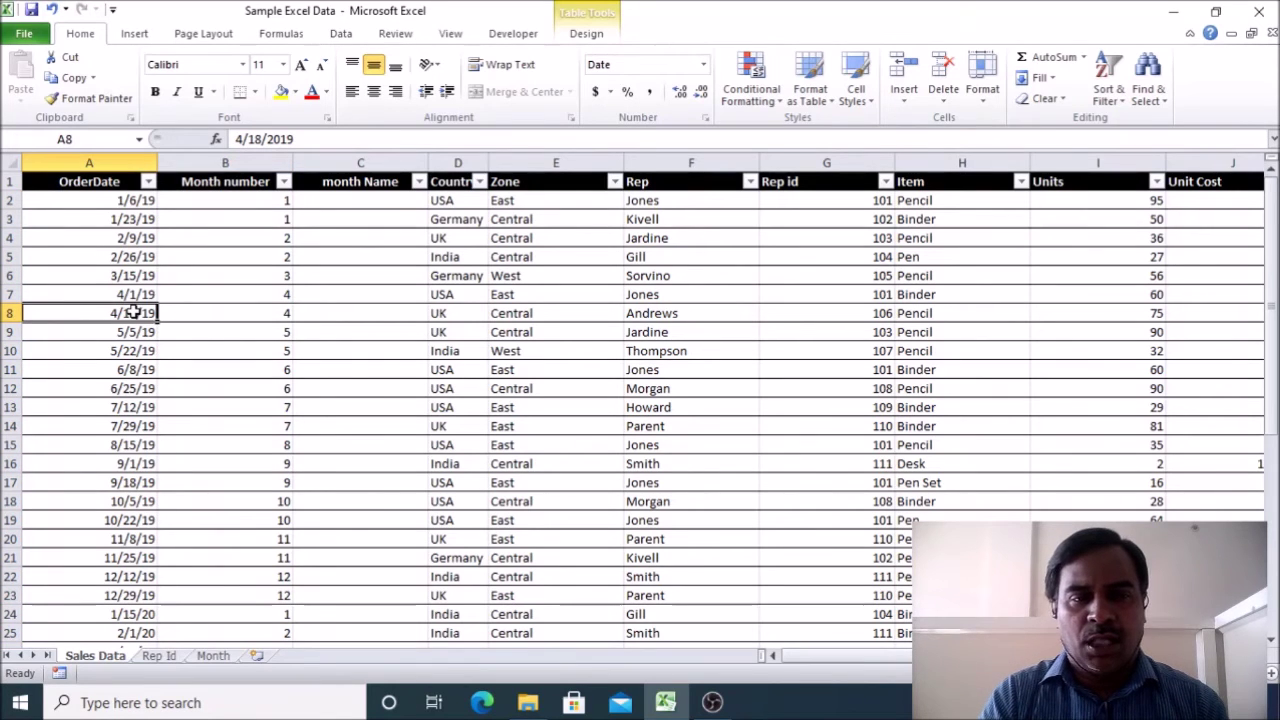
{"action": "left_click", "coordinate": [127, 237]}
{"action": "left_click", "coordinate": [129, 216]}
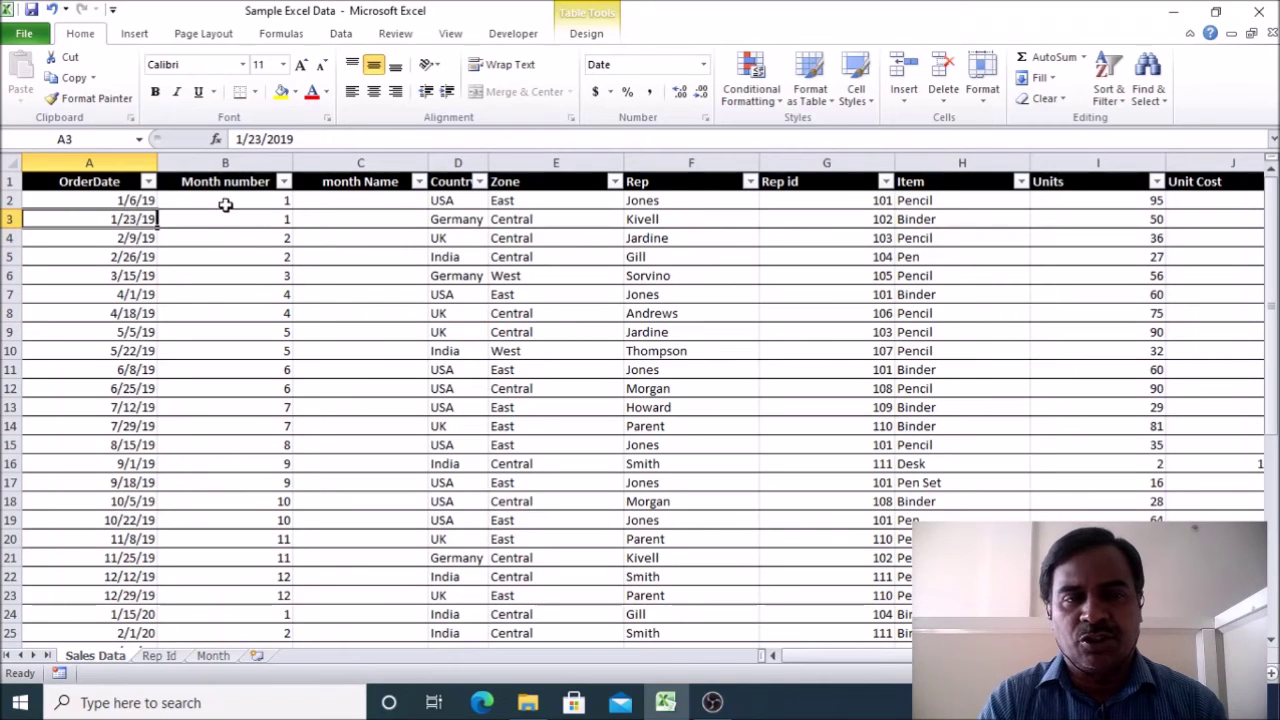
Step: Start a VLOOKUP formula in C2 with the same row's Month number as the lookup value
{"action": "left_click", "coordinate": [330, 199]}
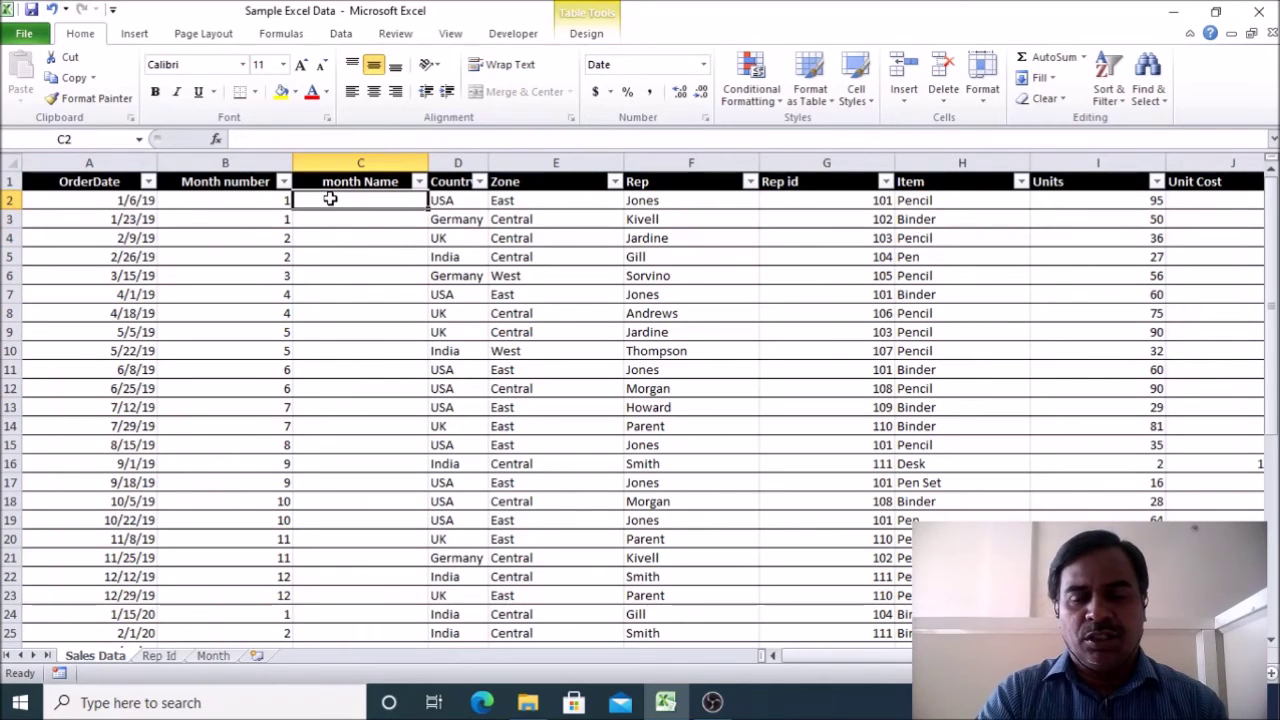
{"action": "type", "text": "="}
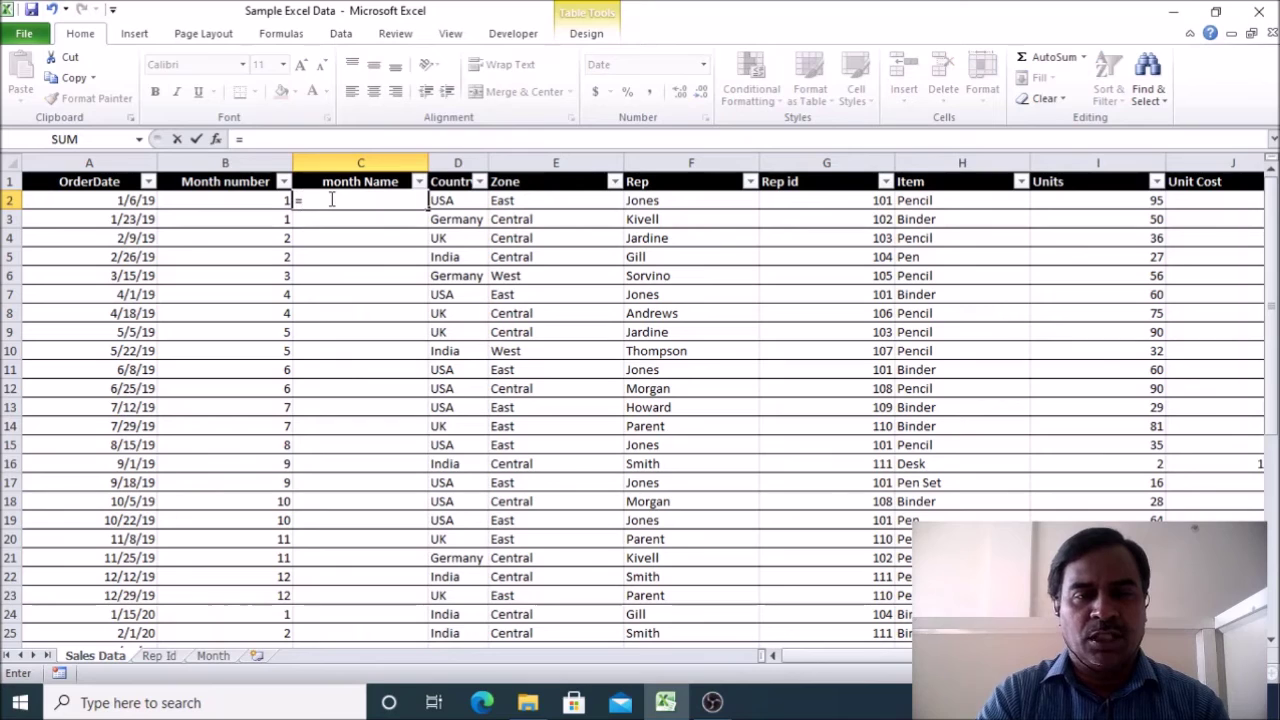
{"action": "type", "text": "vl"}
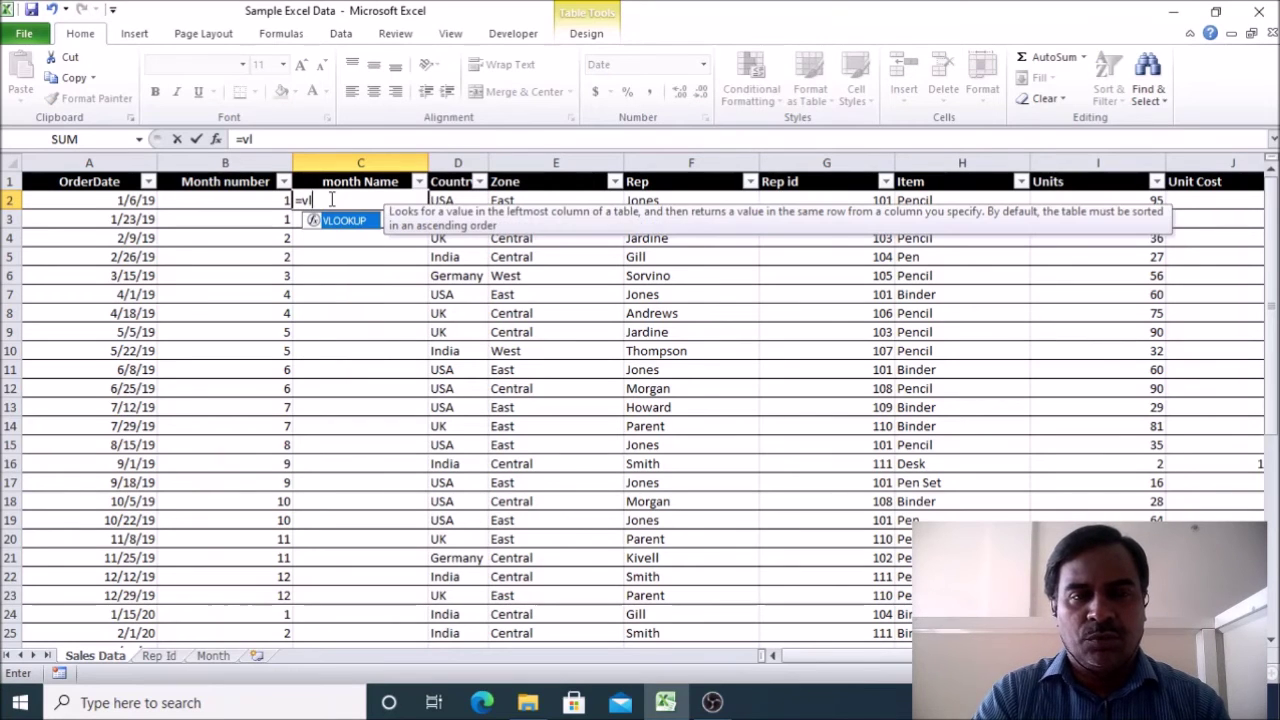
{"action": "double_click", "coordinate": [338, 221]}
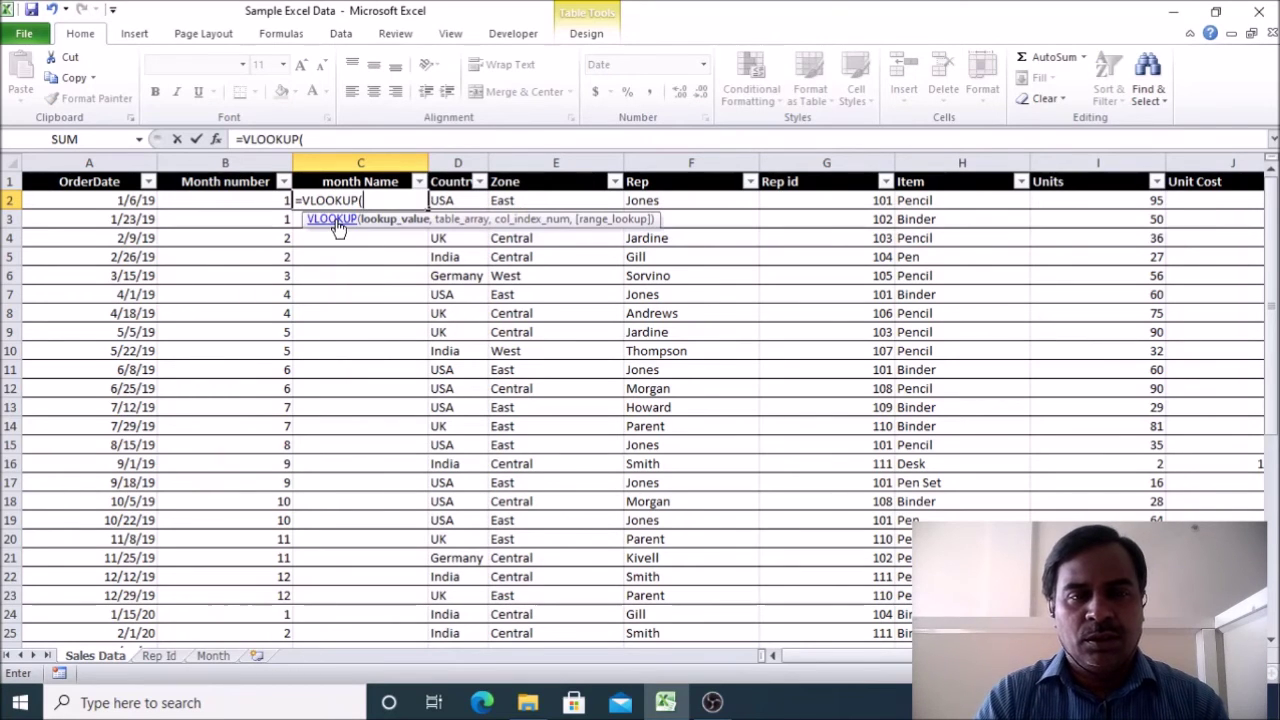
{"action": "left_click", "coordinate": [275, 200]}
{"action": "type", "text": ","}
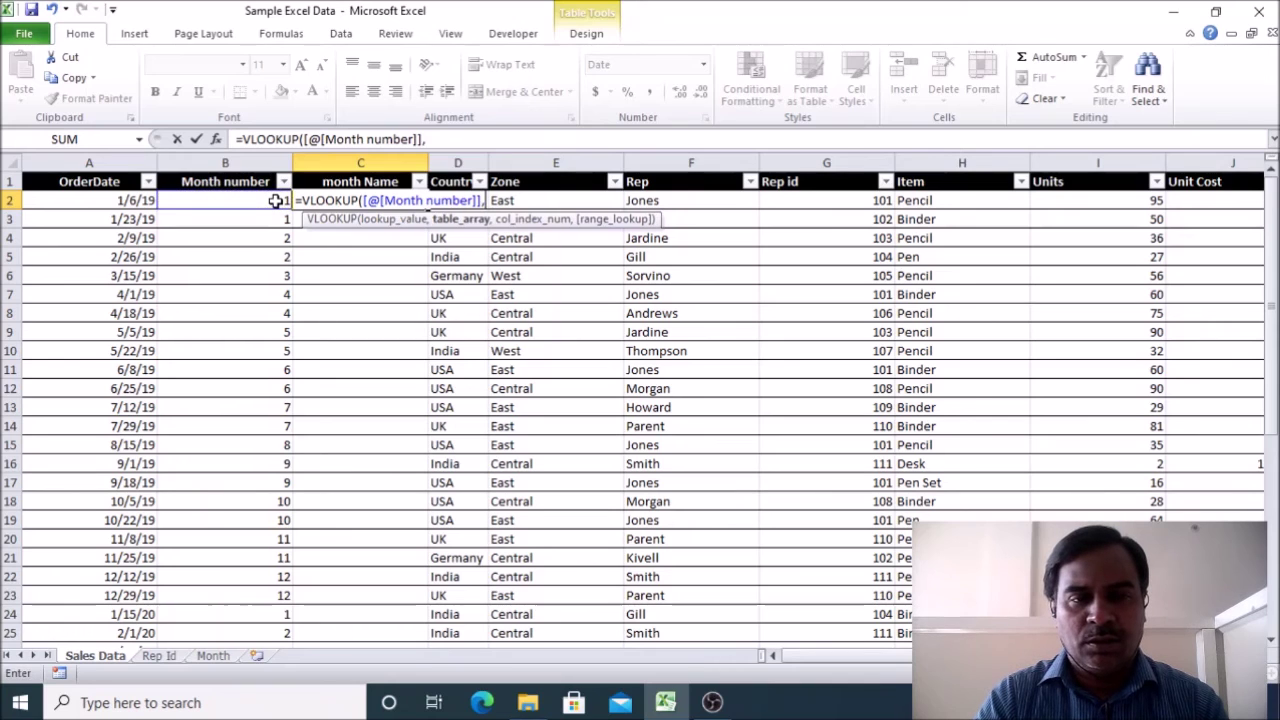
Step: Try to use A1:B13 on the Month sheet as the formula's table array with locked references
{"action": "left_click", "coordinate": [213, 655]}
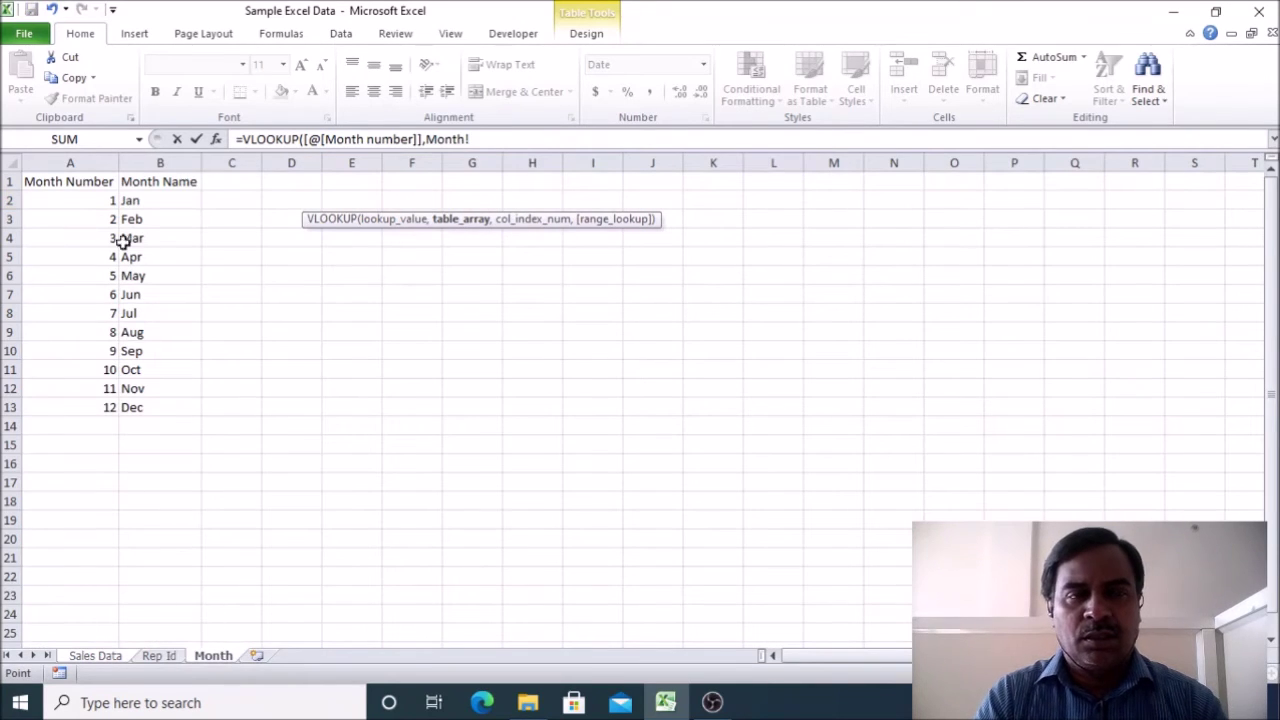
{"action": "left_click_drag", "start_coordinate": [93, 183], "coordinate": [158, 411]}
{"action": "key", "text": "F4"}
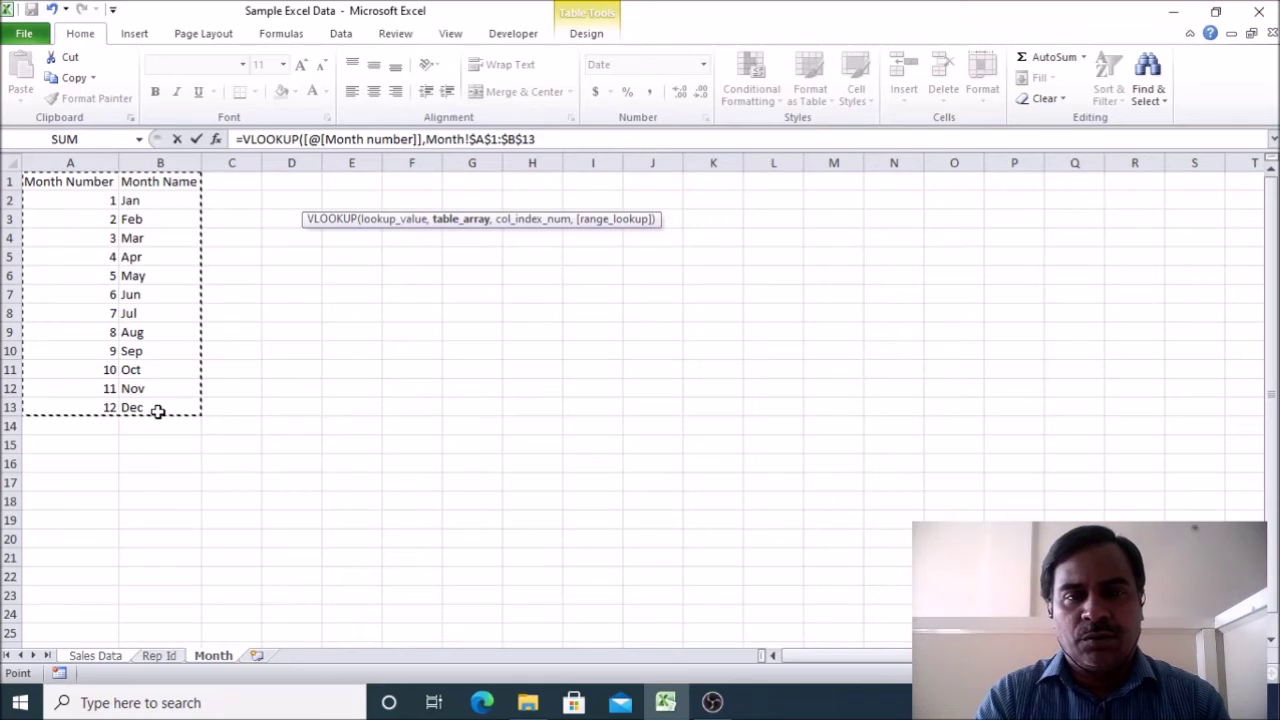
{"action": "key", "text": "F4"}
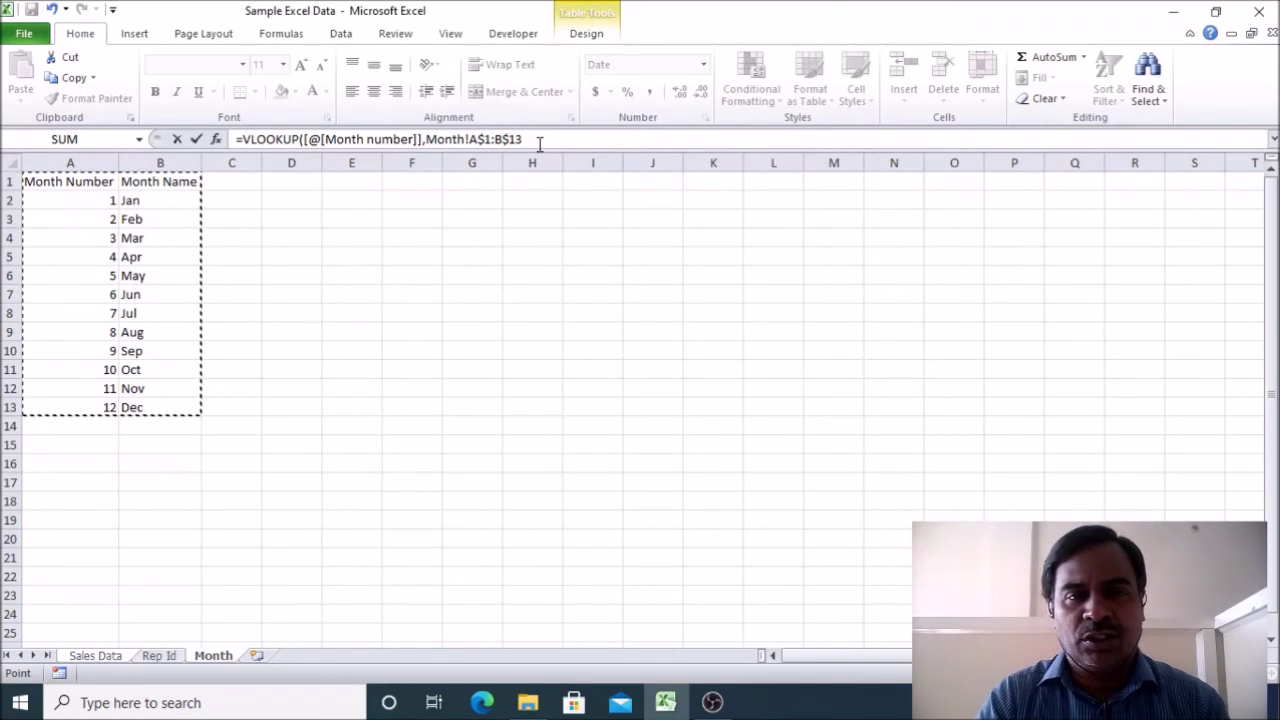
Step: Remove the Month sheet range from the unfinished VLOOKUP, keeping only the lookup value argument
{"action": "left_click", "coordinate": [539, 141]}
{"action": "key", "text": "BackSpace"}
{"action": "key", "text": "BackSpace"}
{"action": "key", "text": "BackSpace"}
{"action": "key", "text": "BackSpace"}
{"action": "key", "text": "BackSpace"}
{"action": "key", "text": "BackSpace"}
{"action": "key", "text": "BackSpace"}
{"action": "key", "text": "BackSpace"}
{"action": "key", "text": "BackSpace"}
{"action": "key", "text": "BackSpace"}
{"action": "key", "text": "BackSpace"}
{"action": "key", "text": "BackSpace"}
{"action": "key", "text": "BackSpace"}
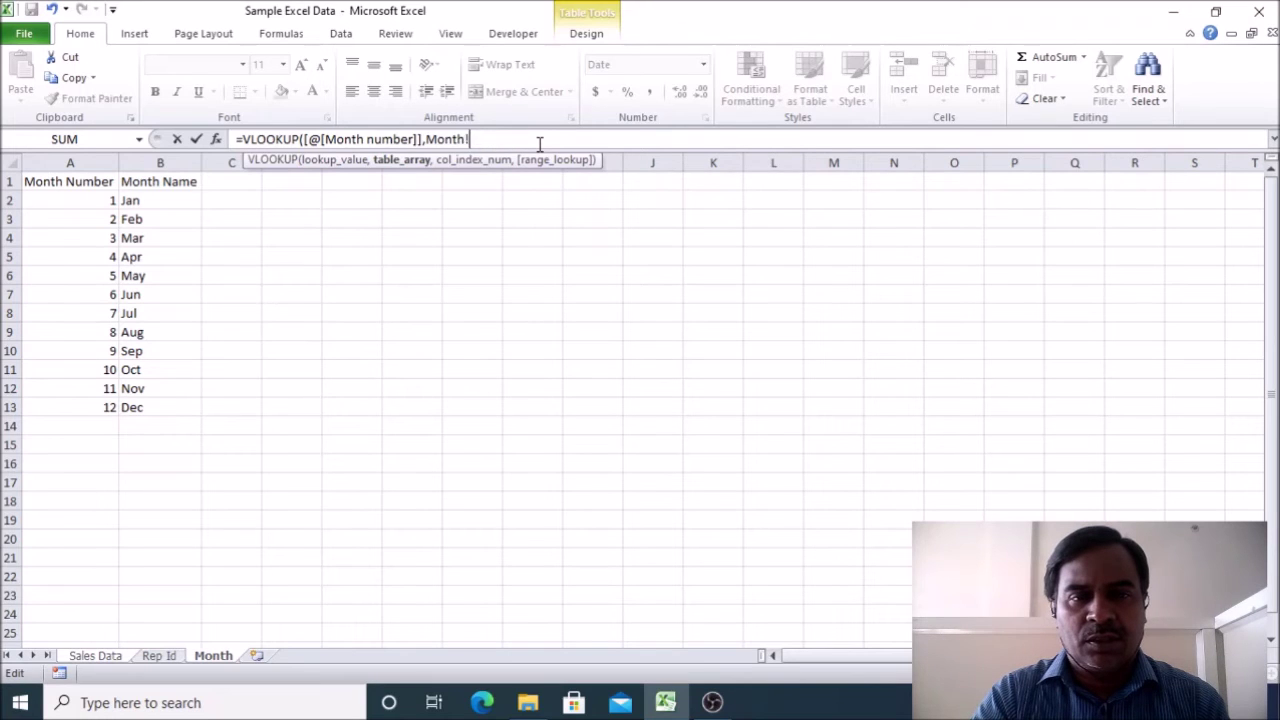
{"action": "key", "text": "BackSpace"}
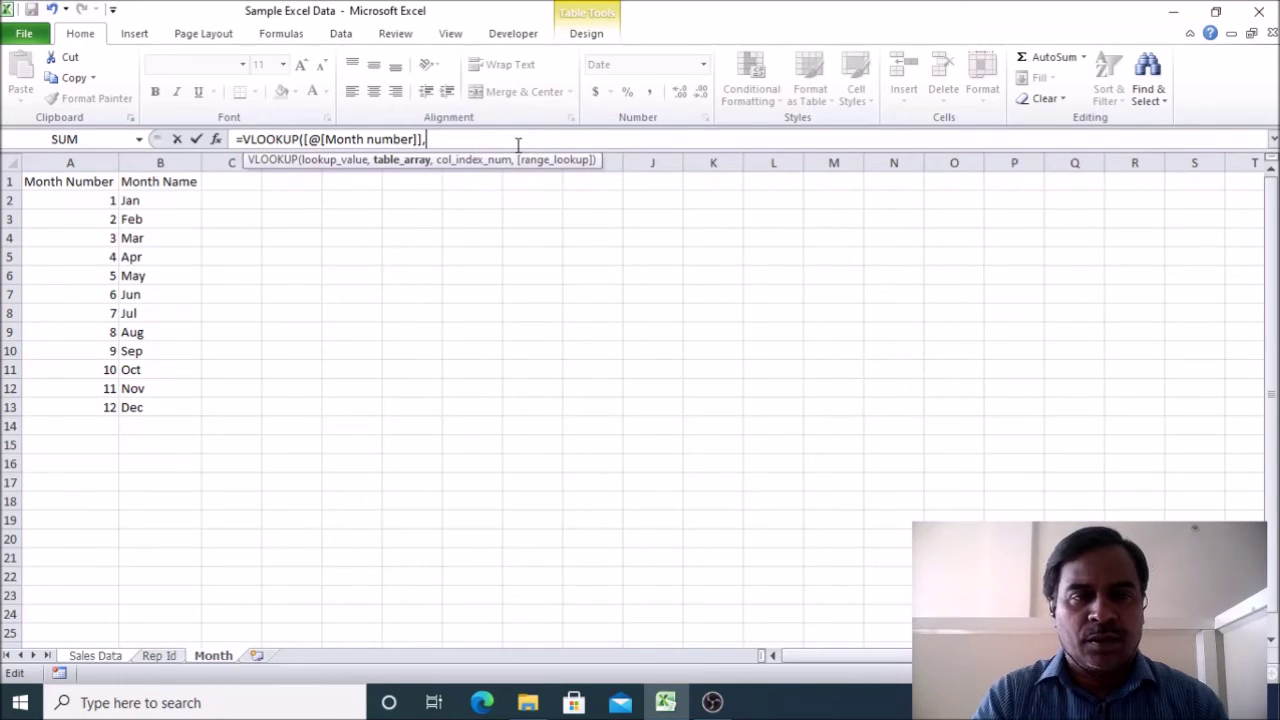
Step: Complete the C2 VLOOKUP with table array Month!A1:B13, column index 2 and range lookup 0
{"action": "left_click_drag", "start_coordinate": [100, 180], "coordinate": [167, 407]}
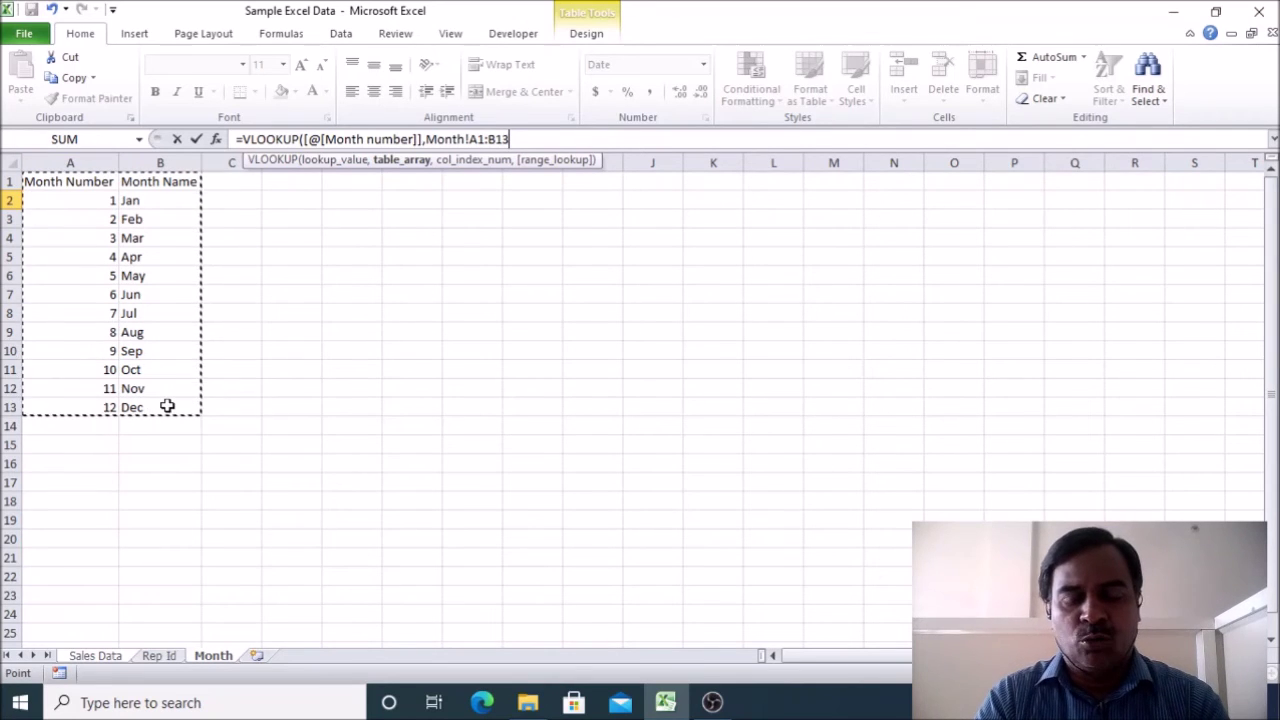
{"action": "type", "text": ","}
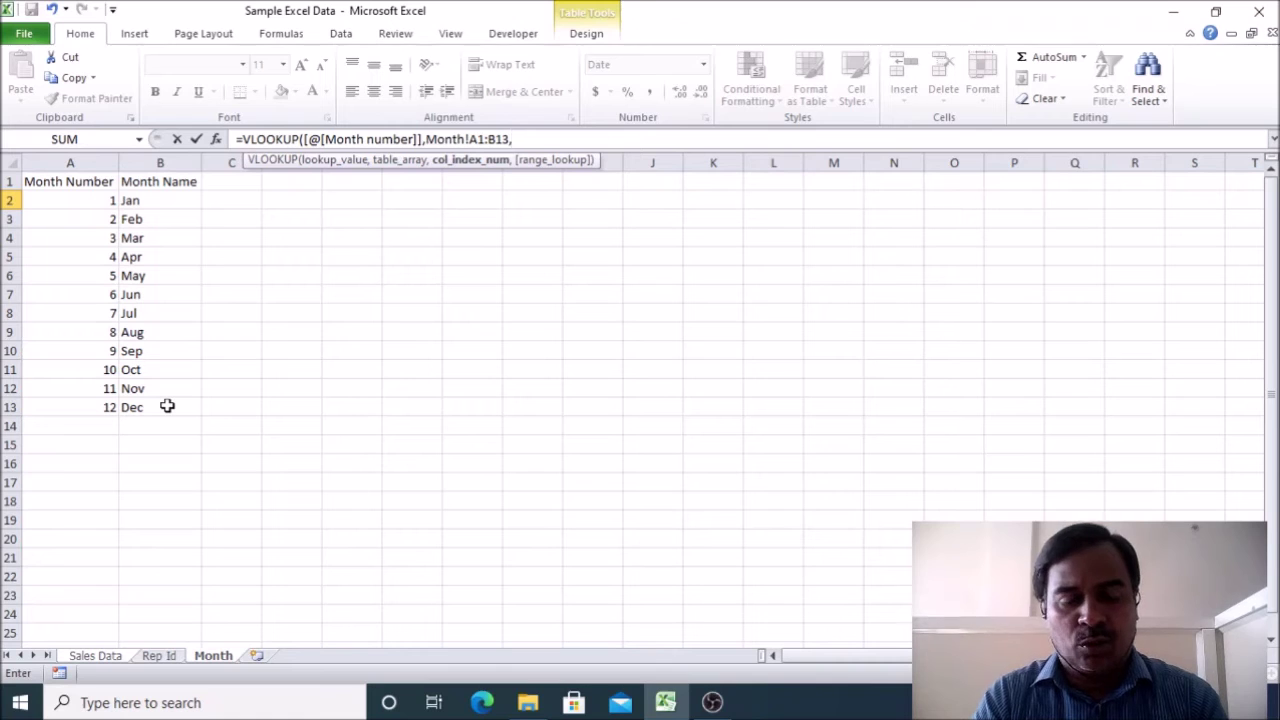
{"action": "type", "text": "2,"}
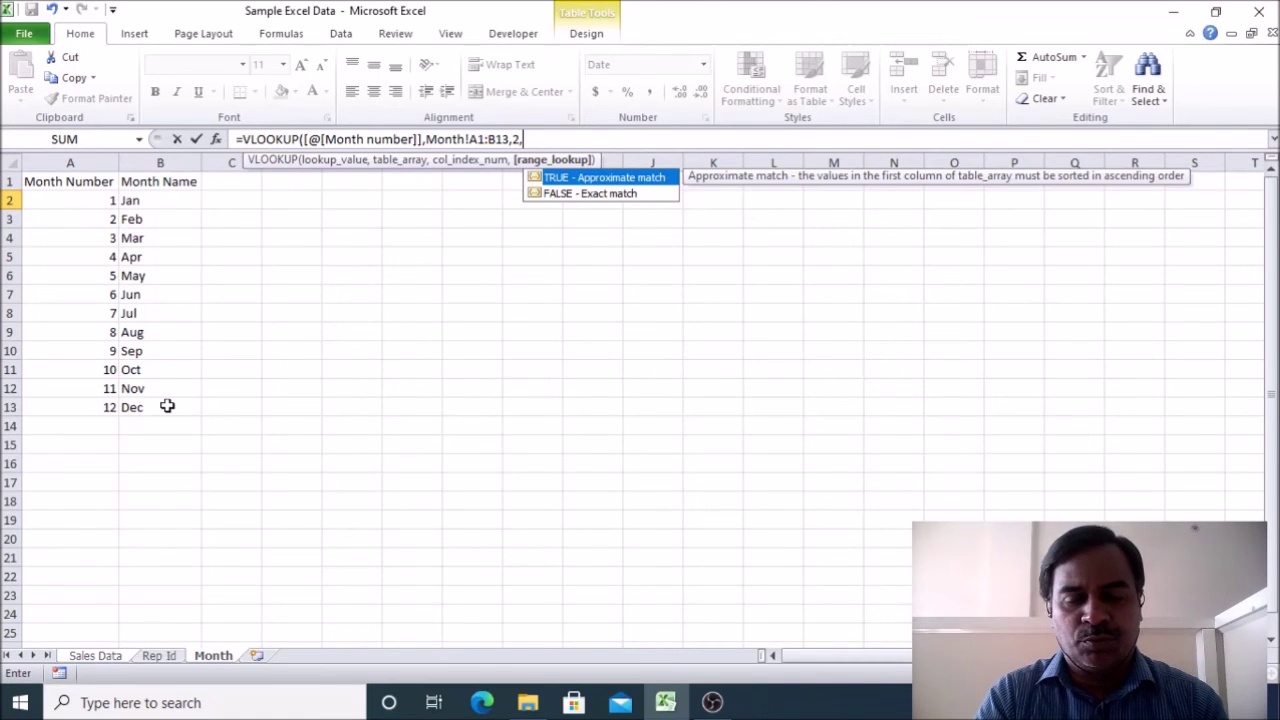
{"action": "type", "text": "0)"}
{"action": "key", "text": "Return"}
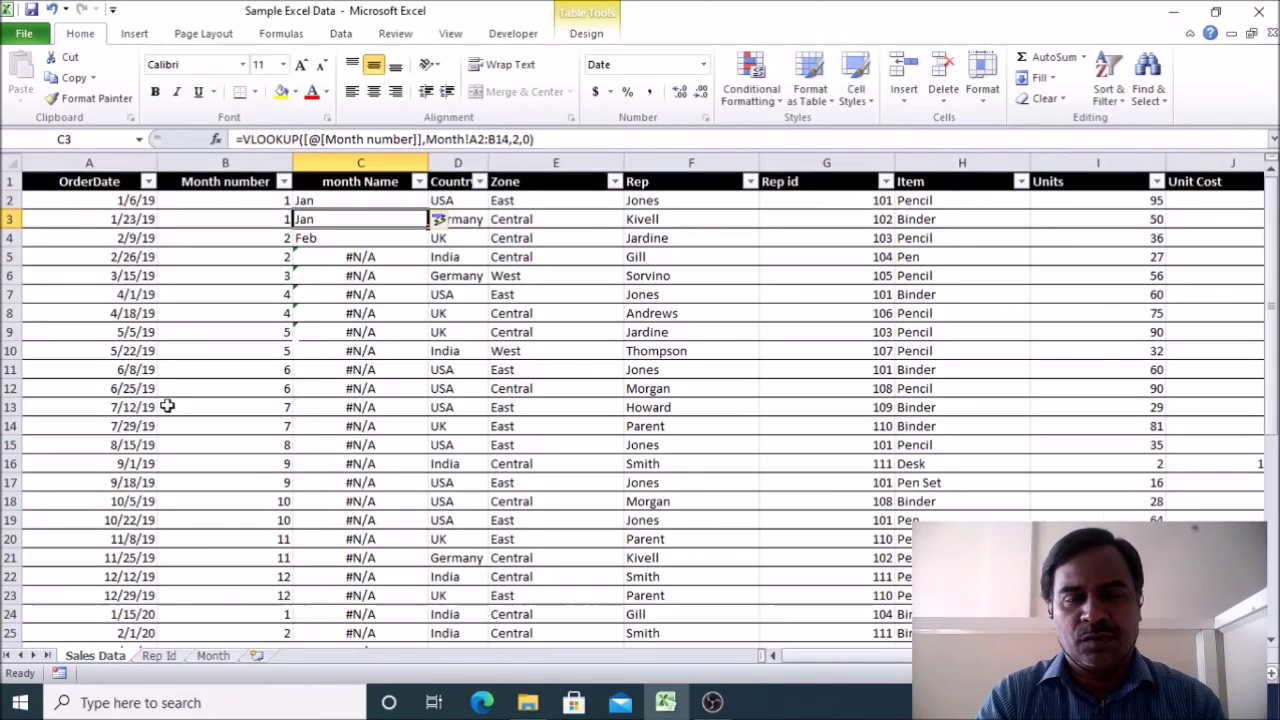
Step: Make the table array in C5's VLOOKUP absolute as Month!$A$4:$B$16 and apply the formula
{"action": "left_click", "coordinate": [385, 259]}
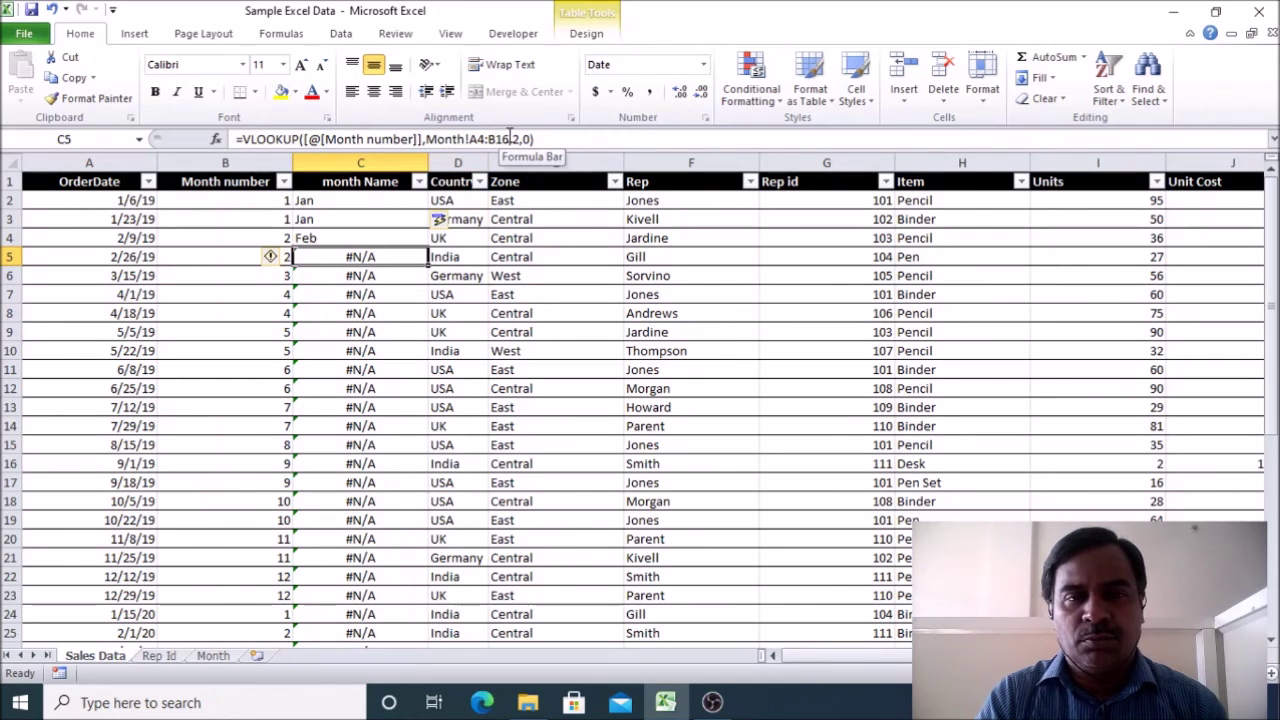
{"action": "left_click_drag", "start_coordinate": [510, 139], "coordinate": [469, 139]}
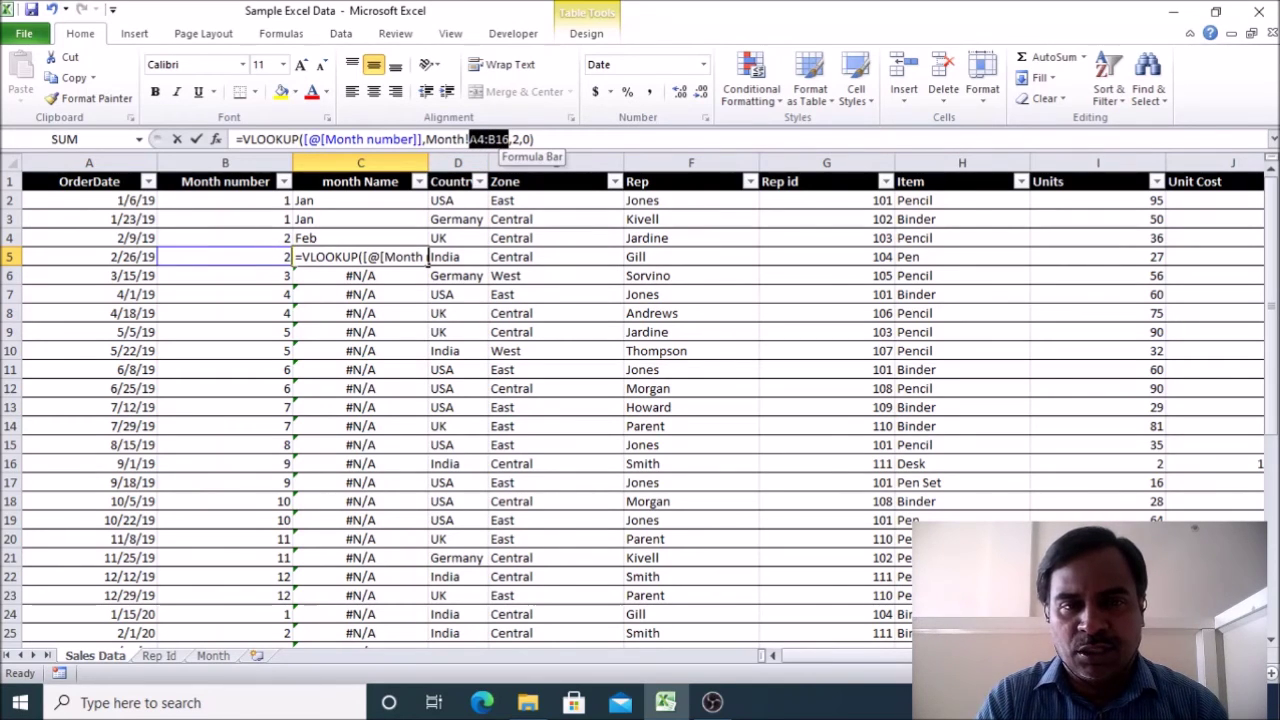
{"action": "key", "text": "F4"}
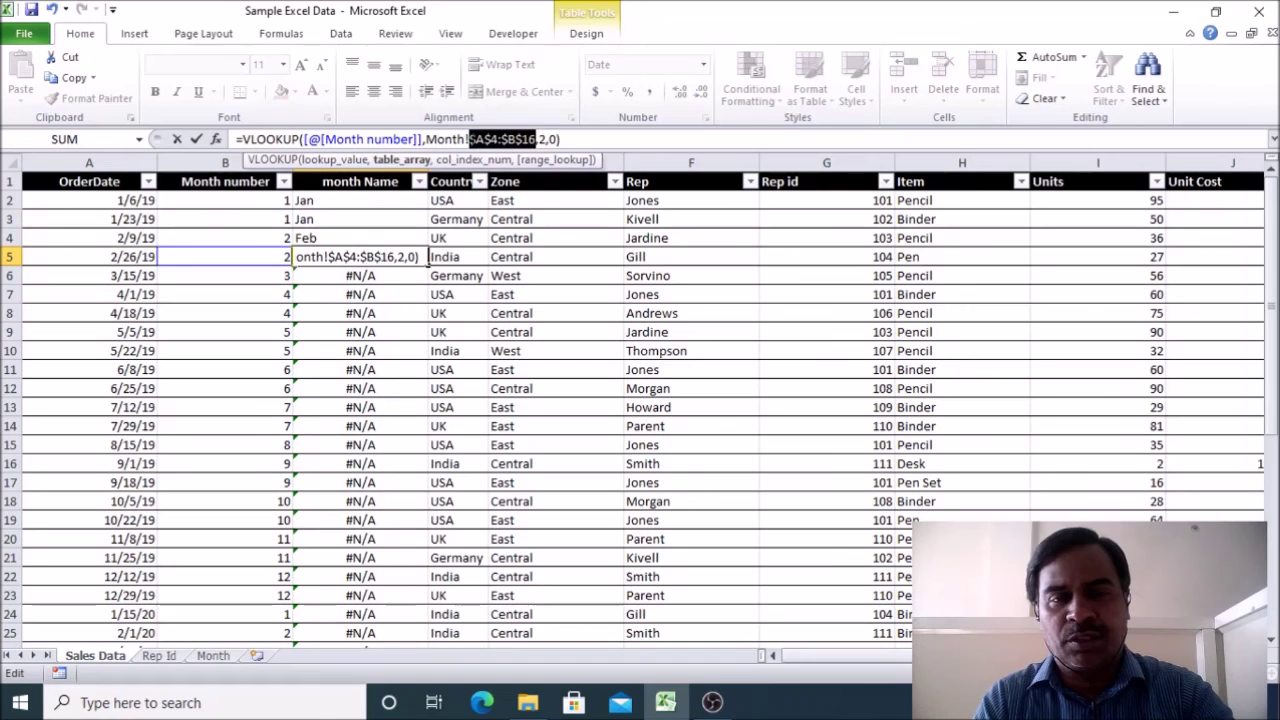
{"action": "left_click", "coordinate": [590, 139]}
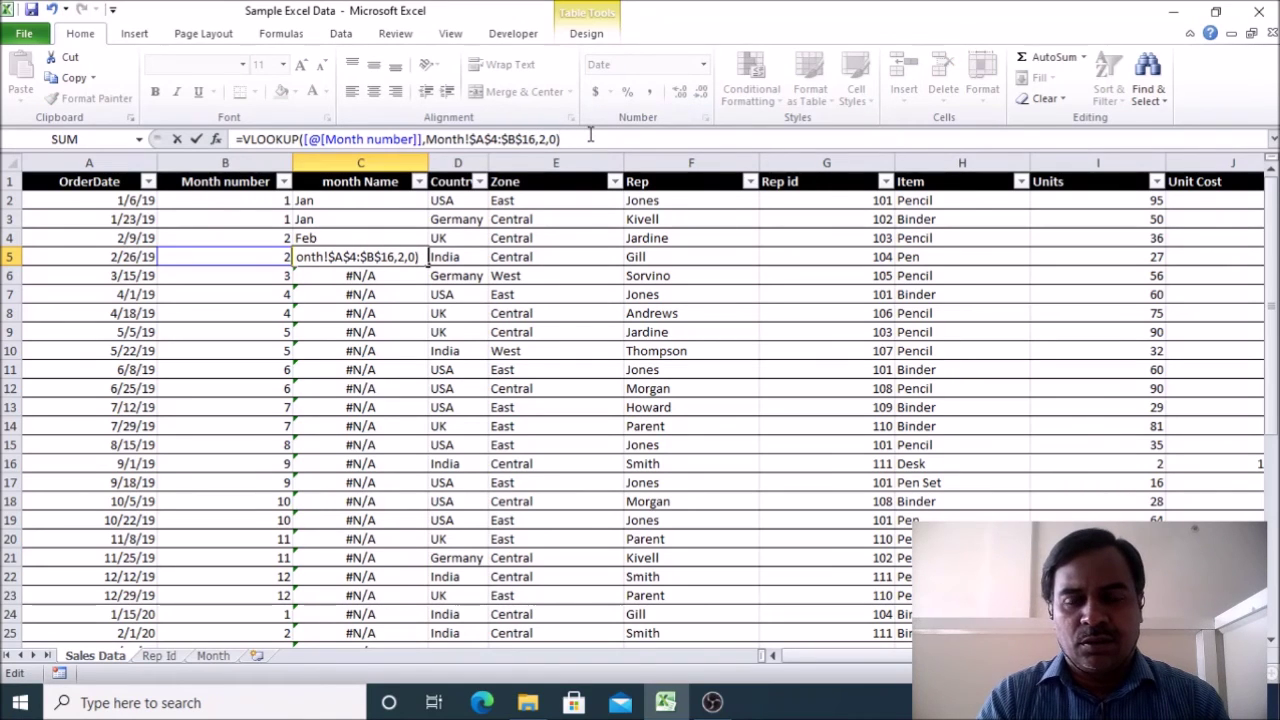
{"action": "key", "text": "Return"}
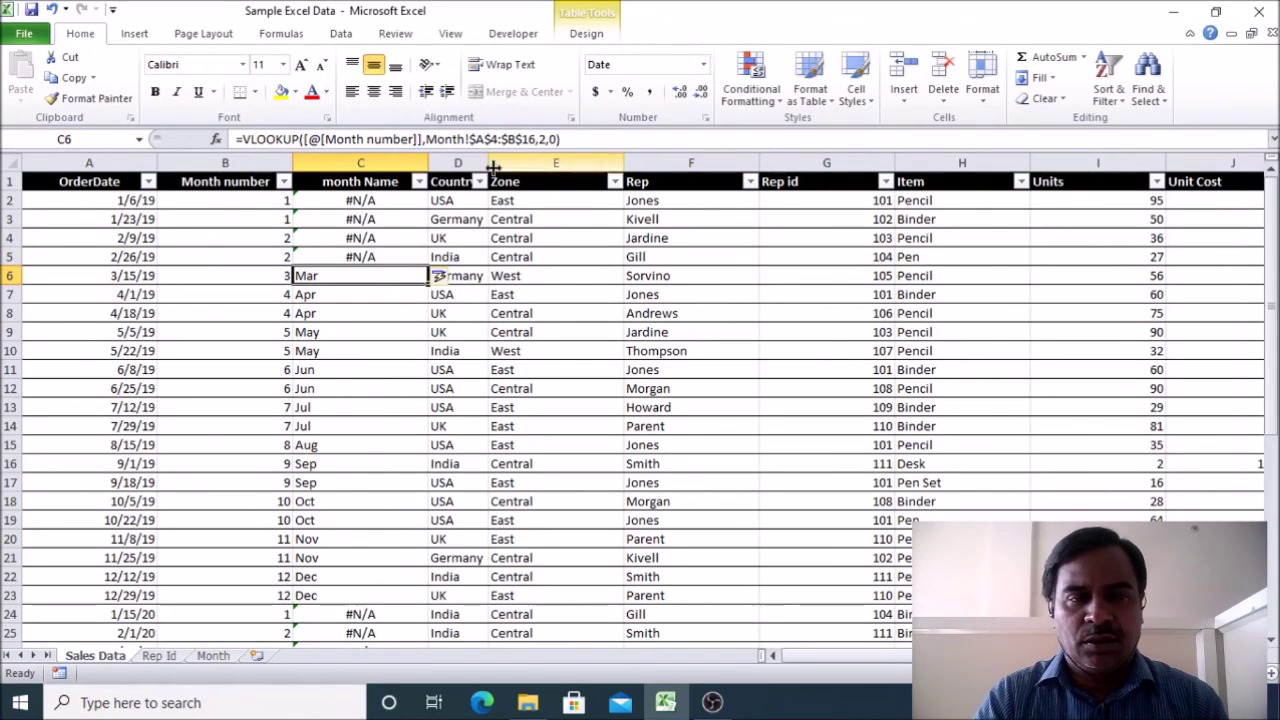
Step: Replace the formula in C2 with a new VLOOKUP that uses the same row's Month number as lookup value
{"action": "left_click", "coordinate": [395, 200]}
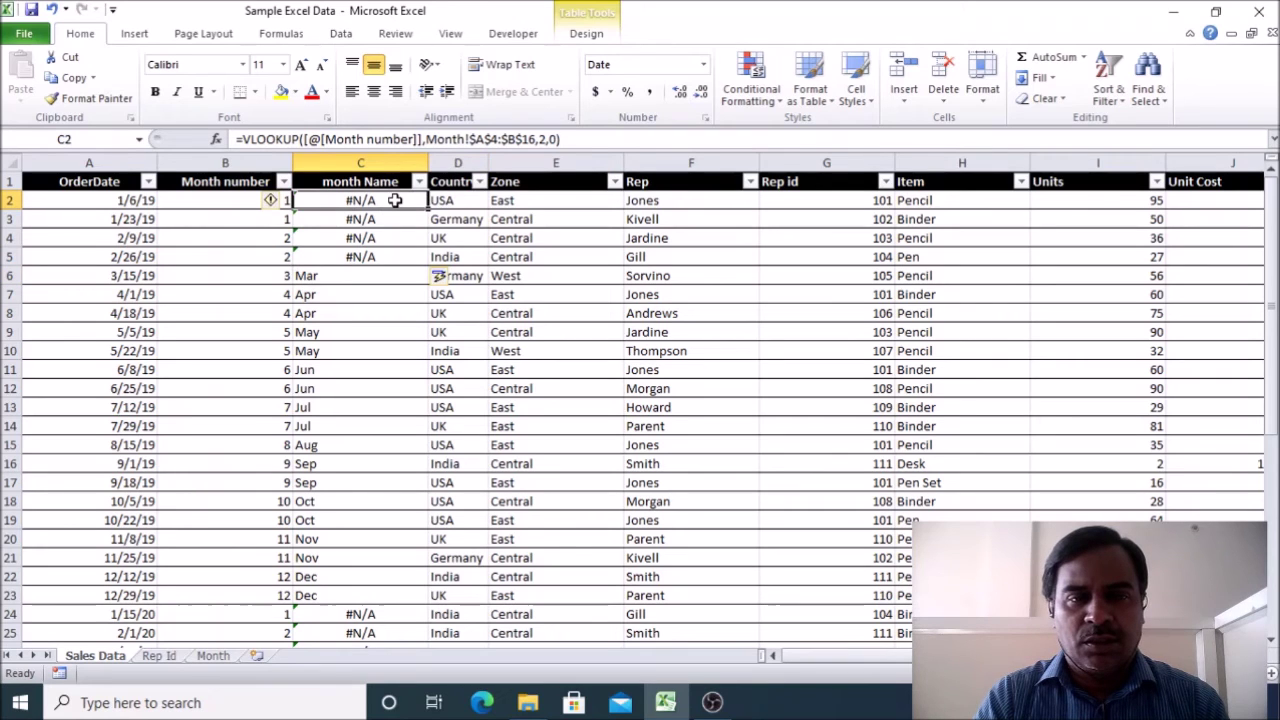
{"action": "left_click", "coordinate": [457, 163]}
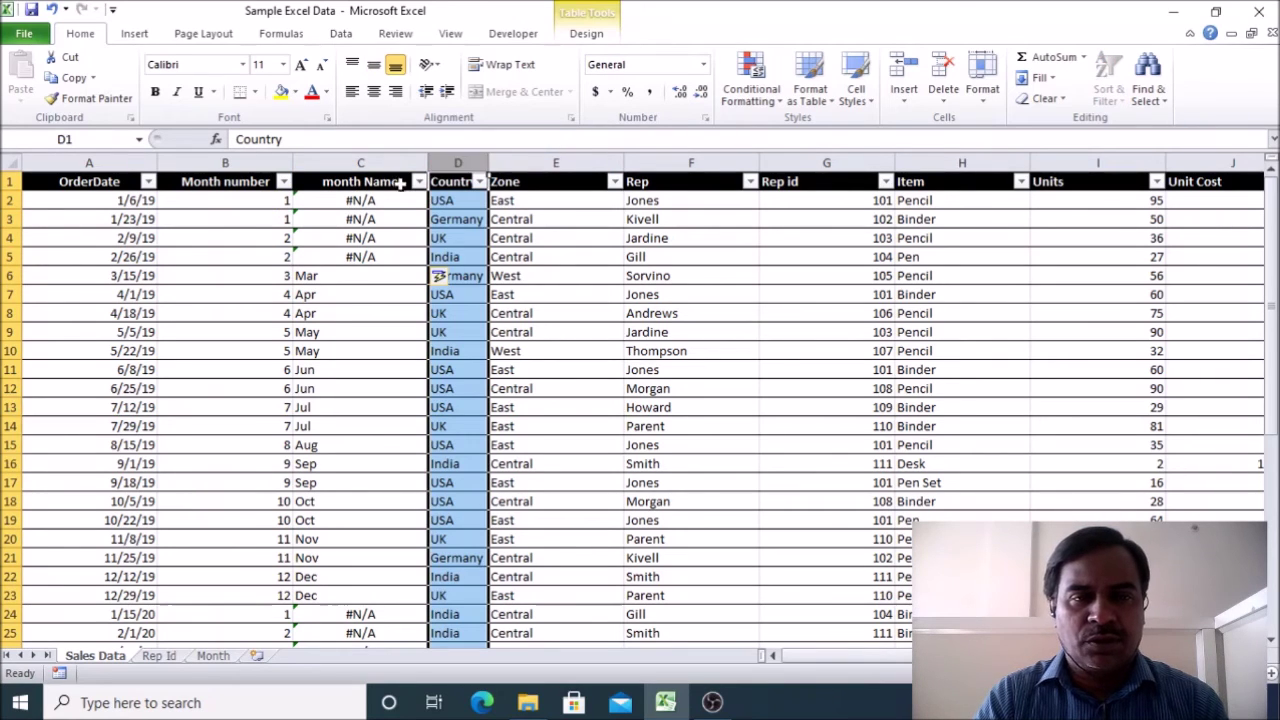
{"action": "left_click", "coordinate": [392, 200]}
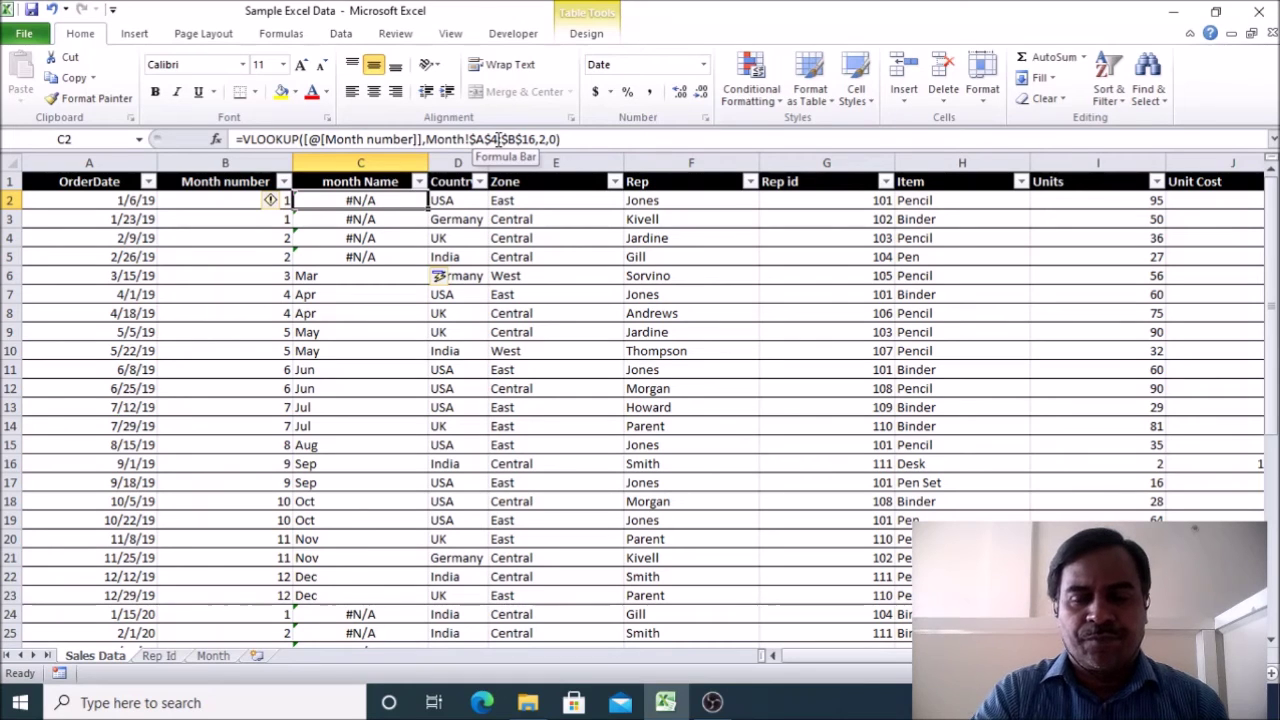
{"action": "type", "text": "=v"}
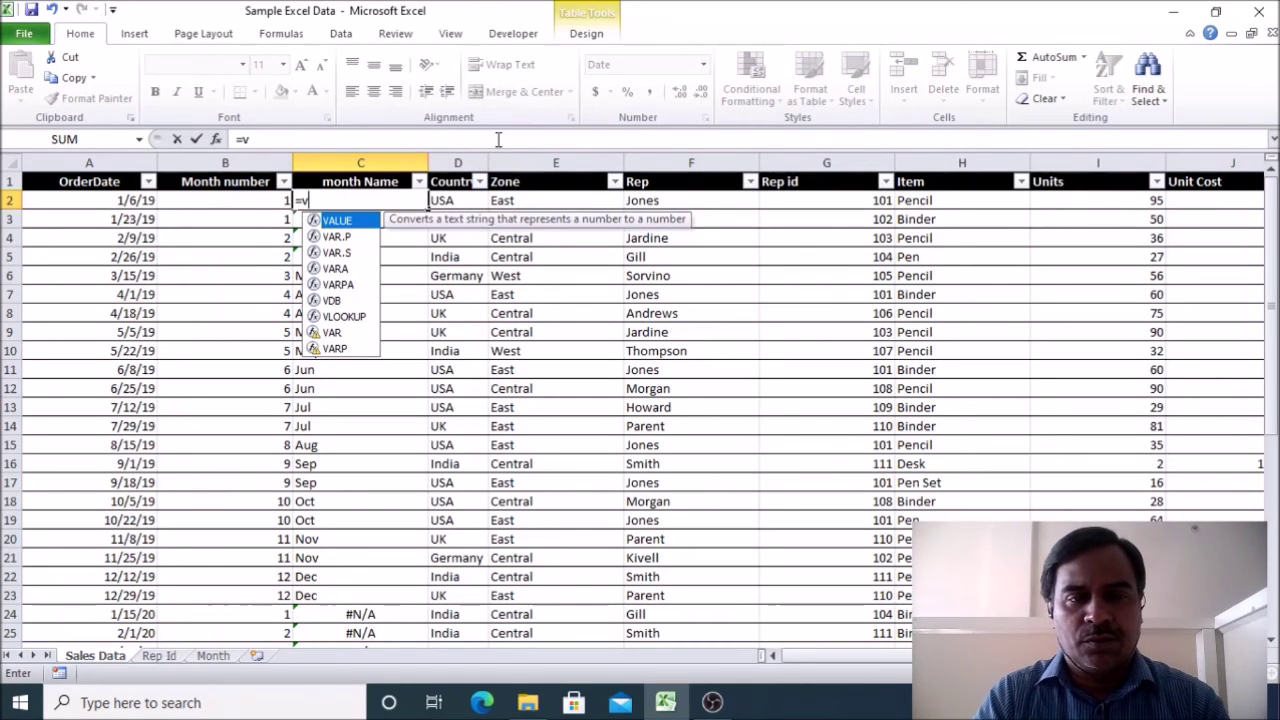
{"action": "double_click", "coordinate": [343, 316]}
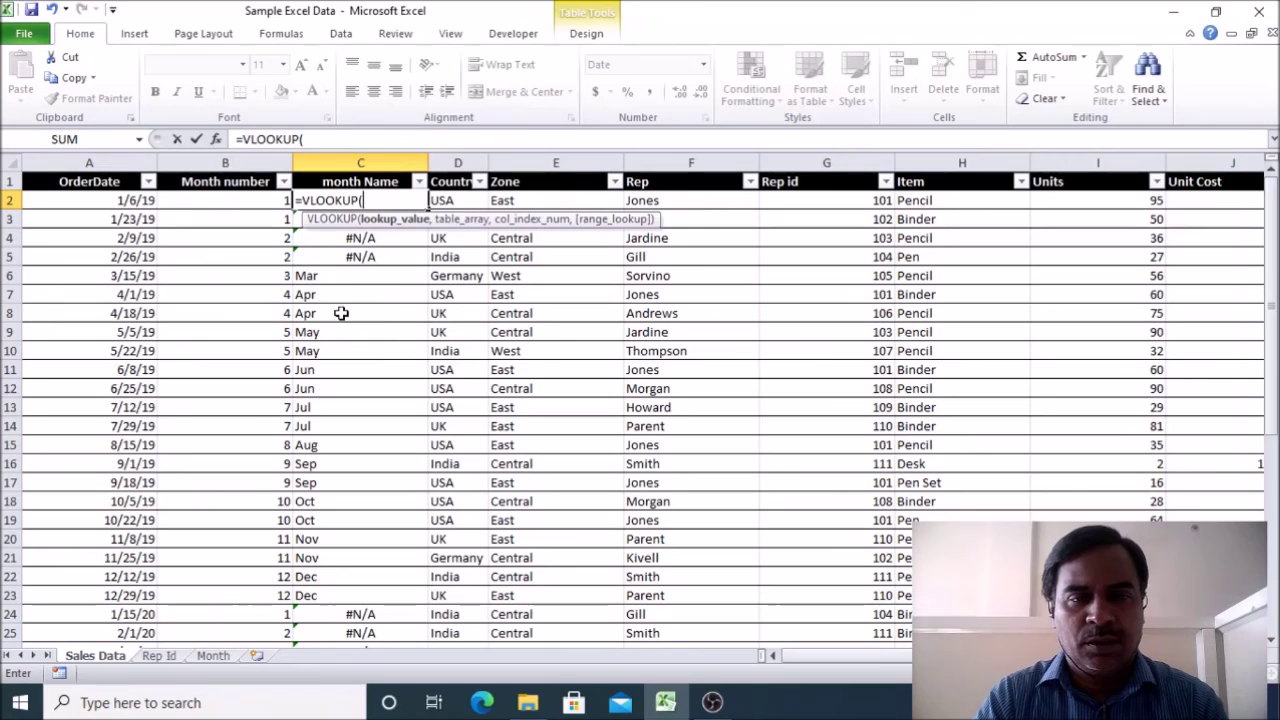
{"action": "left_click", "coordinate": [269, 206]}
{"action": "type", "text": ","}
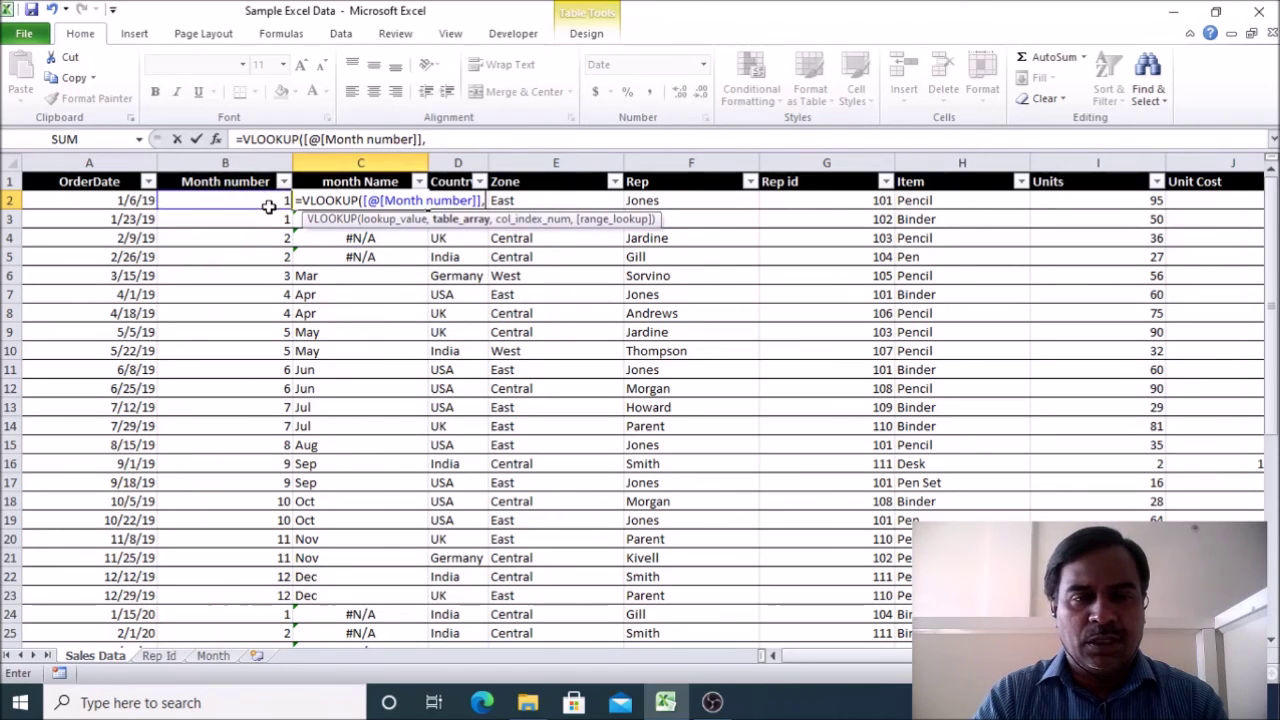
Step: Finish the month Name VLOOKUP with absolute table array Month!$A$1:$B$13, column index 2 and range lookup 0
{"action": "left_click", "coordinate": [213, 655]}
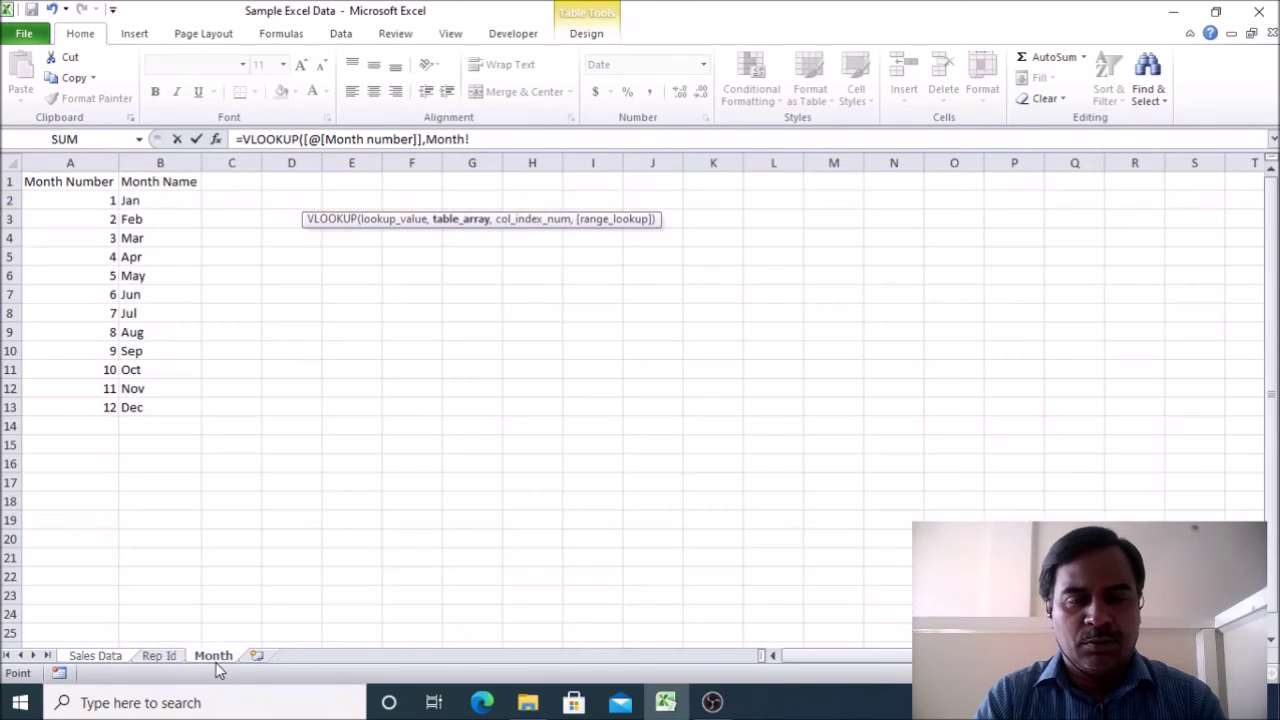
{"action": "left_click_drag", "start_coordinate": [69, 180], "coordinate": [148, 399]}
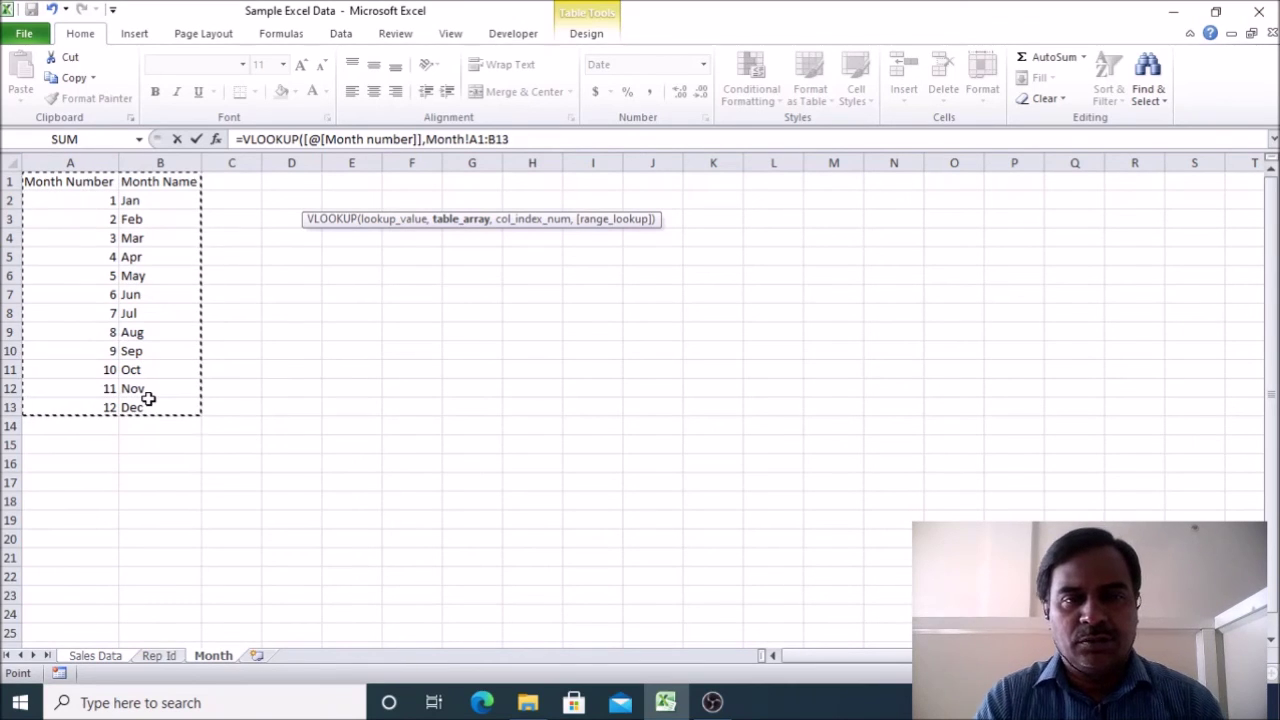
{"action": "key", "text": "F4"}
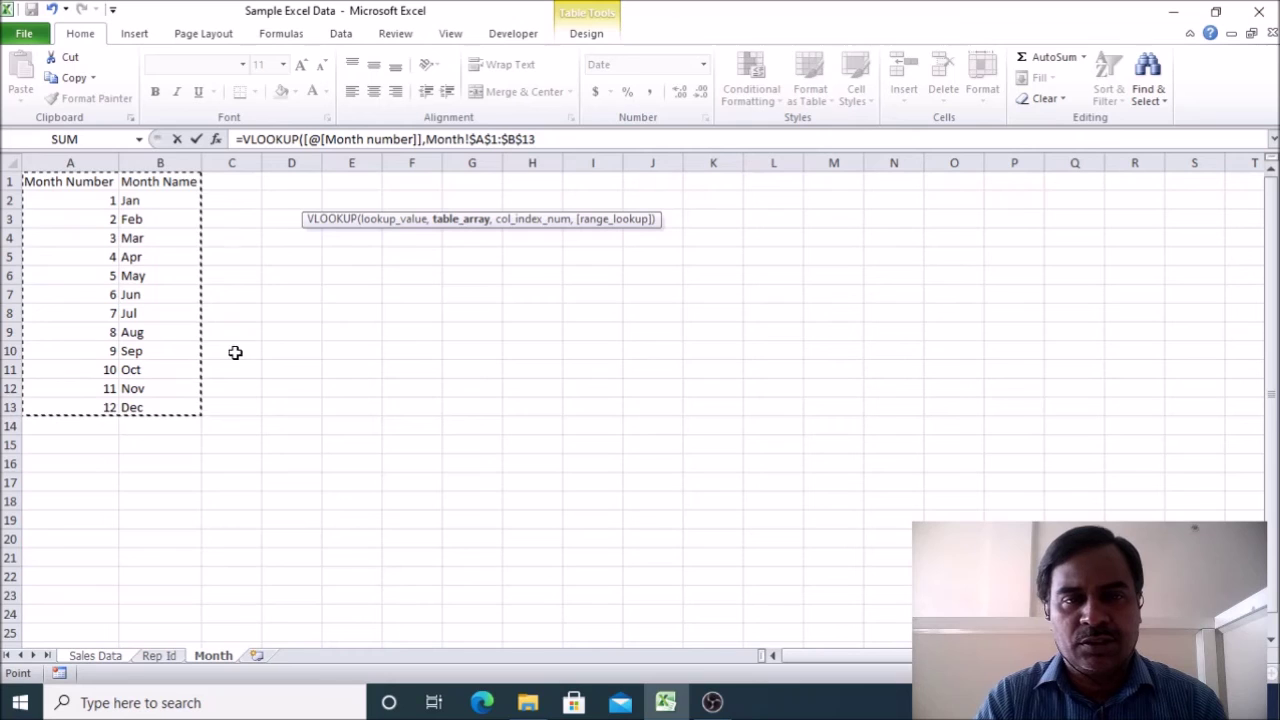
{"action": "left_click", "coordinate": [548, 140]}
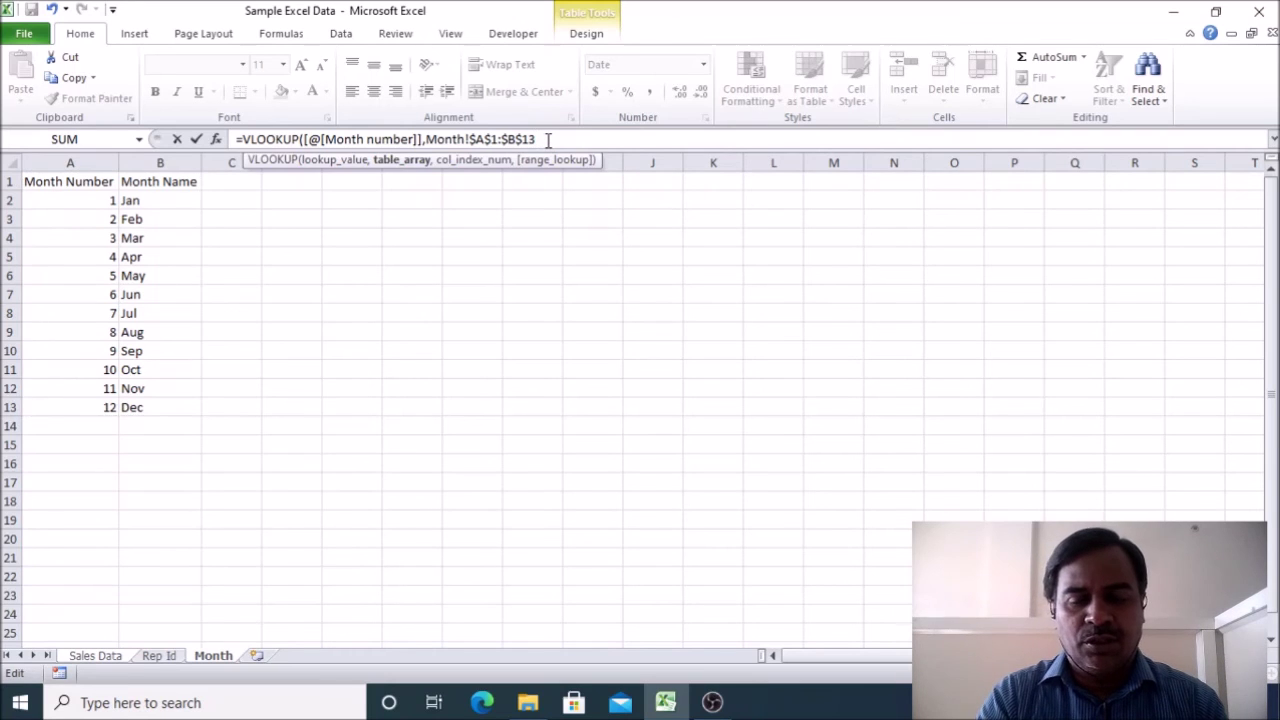
{"action": "type", "text": ",2,"}
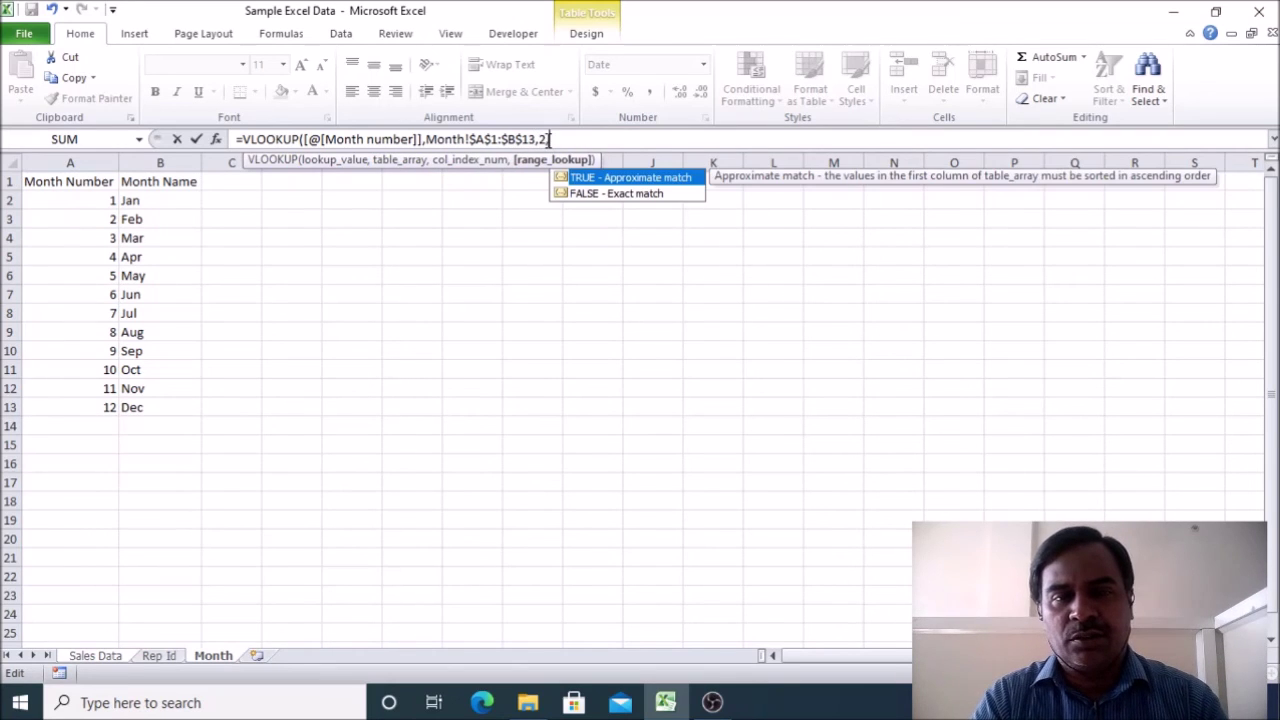
{"action": "type", "text": "0)"}
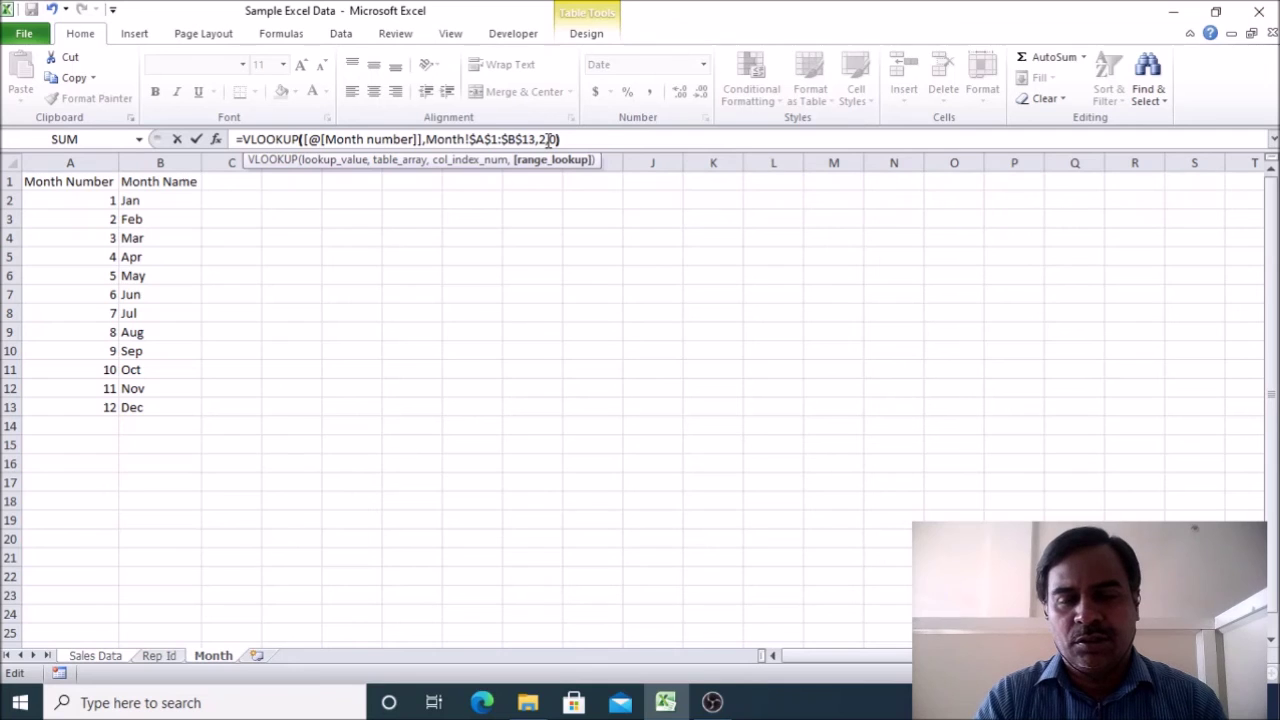
{"action": "key", "text": "Return"}
Step: Review the month Name column down to the table's last row and return to C2
{"action": "left_click", "coordinate": [328, 426]}
{"action": "key", "text": "Down"}
{"action": "key", "text": "Down"}
{"action": "key", "text": "Down"}
{"action": "key", "text": "Down"}
{"action": "key", "text": "Down"}
{"action": "key", "text": "Down"}
{"action": "key", "text": "Down"}
{"action": "key", "text": "Down"}
{"action": "key", "text": "Down"}
{"action": "key", "text": "Down"}
{"action": "key", "text": "Down"}
{"action": "key", "text": "Down"}
{"action": "key", "text": "Down"}
{"action": "key", "text": "Down"}
{"action": "key", "text": "Down"}
{"action": "key", "text": "Down"}
{"action": "key", "text": "Down"}
{"action": "key", "text": "Down"}
{"action": "key", "text": "Down"}
{"action": "key", "text": "Down"}
{"action": "key", "text": "Down"}
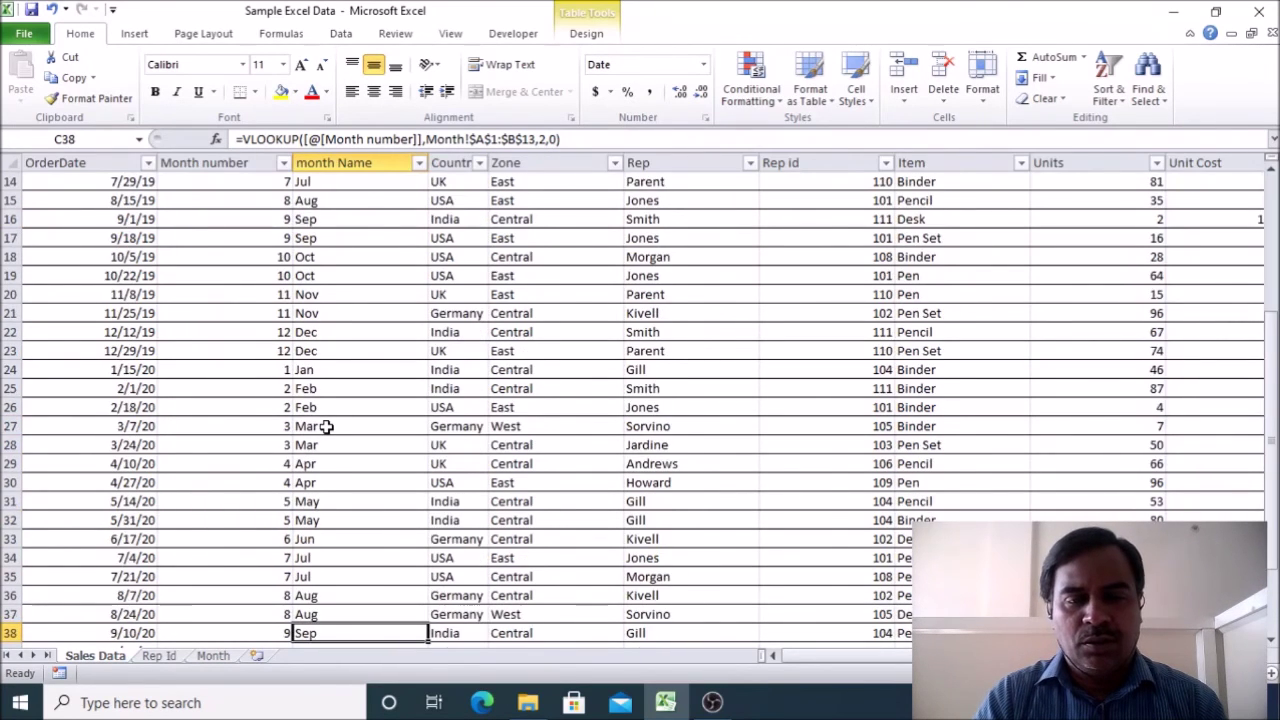
{"action": "key", "text": "Down"}
{"action": "key", "text": "Down"}
{"action": "key", "text": "Down"}
{"action": "key", "text": "Down"}
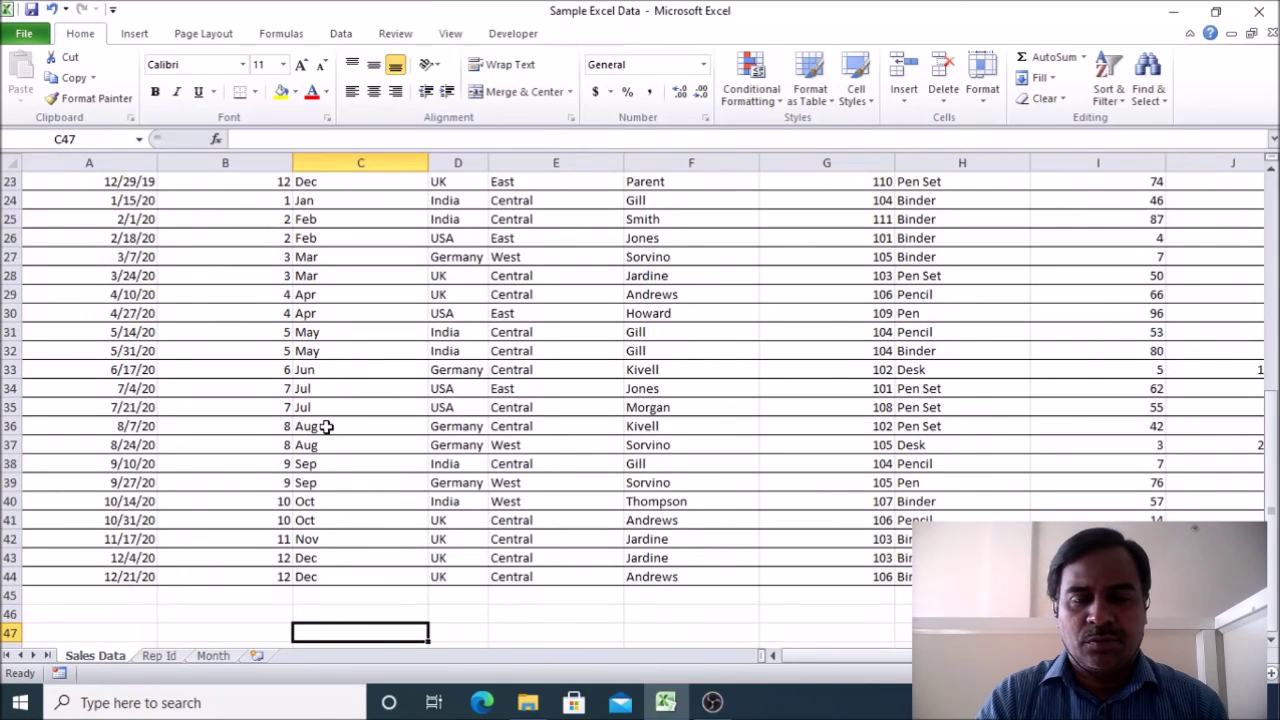
{"action": "key", "text": "Up"}
{"action": "key", "text": "Up"}
{"action": "key", "text": "Up"}
{"action": "key", "text": "ctrl+Up"}
{"action": "key", "text": "Down"}
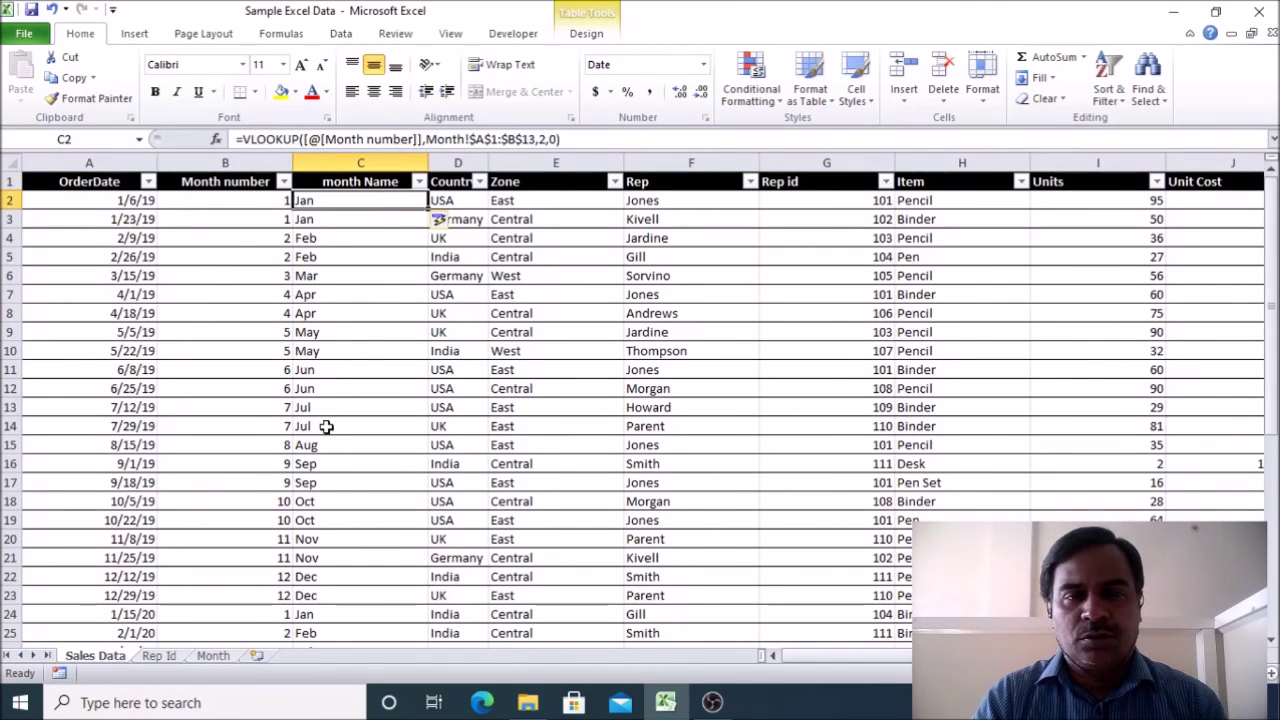